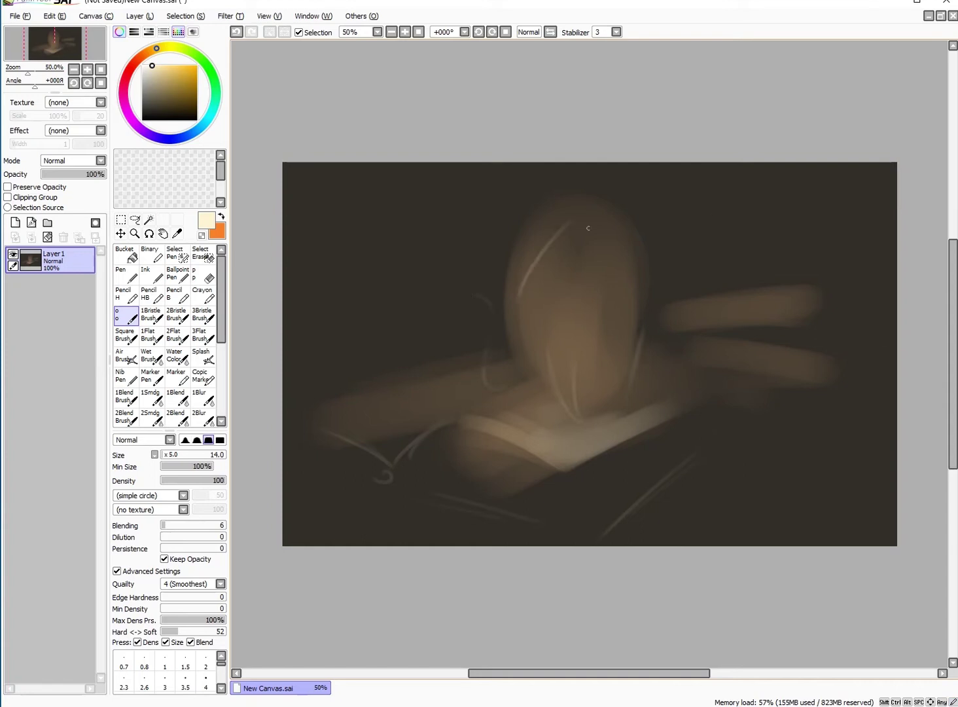
Duplicate Layer1 and paint broad brown strokes over the table area in the lower-right of the canvas
key(ctrl+j)
alt+click(740, 462)
drag(740, 462, 798, 433)
mouse_move(628, 523)
mouse_down()
mouse_move(733, 453)
mouse_move(802, 392)
mouse_up()
Paint the stacked book bands beside the oval with tan strokes and a wide grey strip, using a size 70 brush
alt+click(802, 392)
mouse_move(716, 372)
mouse_down()
mouse_move(785, 359)
mouse_move(694, 324)
mouse_up()
alt+click(894, 282)
key(bracketleft)
mouse_move(893, 283)
mouse_down()
mouse_move(680, 280)
mouse_move(862, 256)
mouse_up()
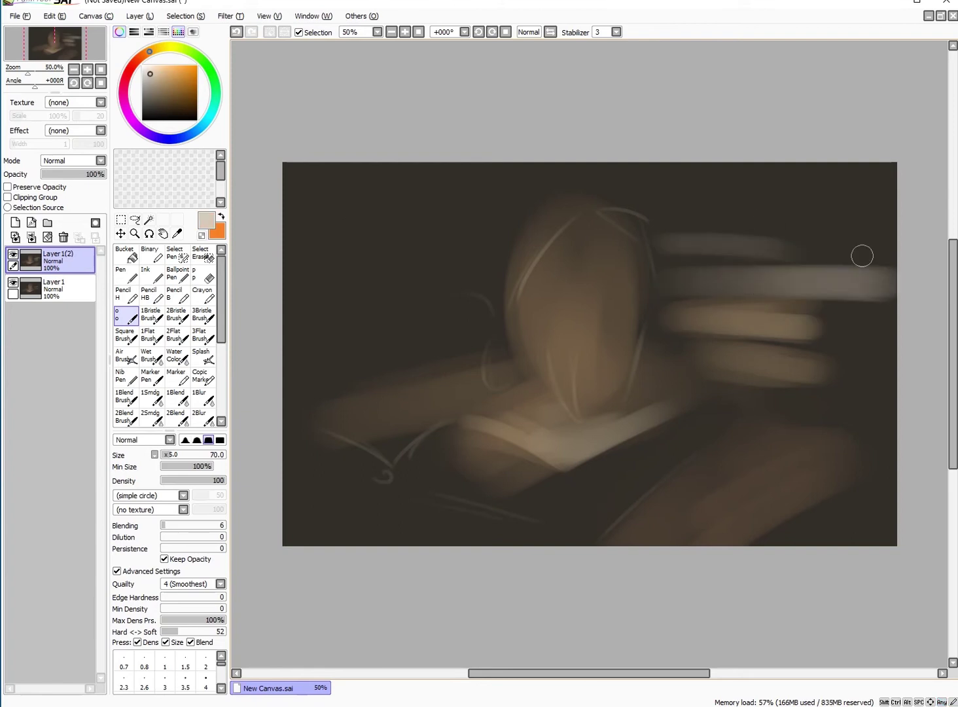
Paint a light cream plane on the oval's lower-left side with a size 35 brush and shade its lower-right side
alt+click(552, 447)
drag(553, 358, 564, 400)
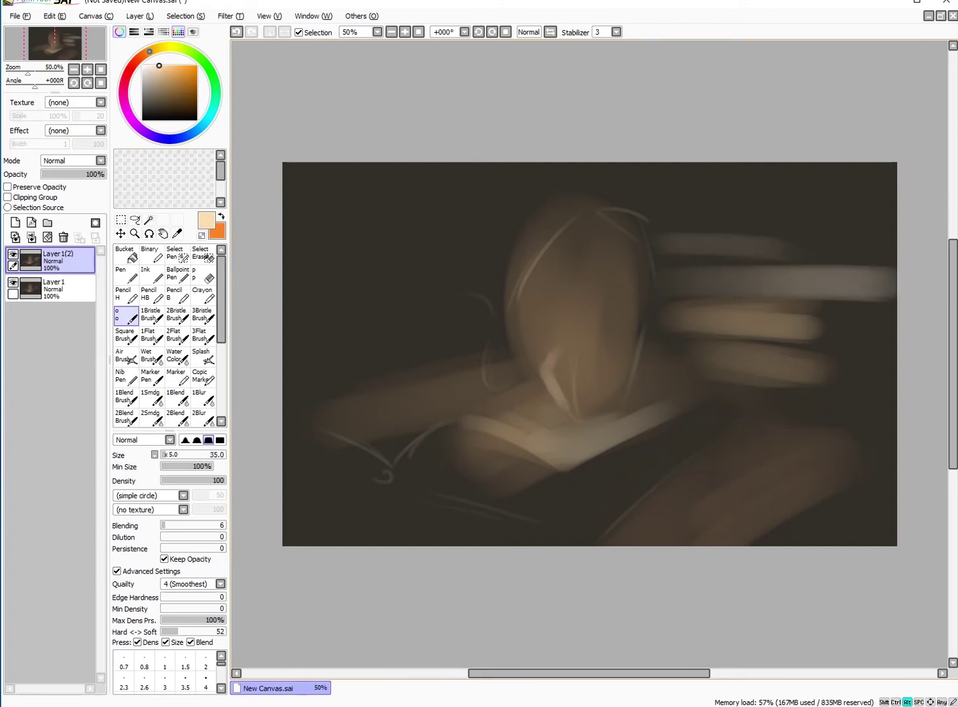
alt+click(561, 386)
mouse_move(639, 326)
mouse_down()
mouse_move(627, 399)
mouse_move(596, 410)
mouse_up()
Add a small pale highlight at the oval's base and paint lighter angular planes across its upper part
alt+click(588, 490)
key(bracketleft)
alt+click(590, 425)
alt+click(630, 344)
drag(533, 234, 556, 338)
mouse_move(603, 211)
mouse_down()
mouse_move(593, 260)
mouse_move(642, 256)
mouse_up()
Carve the oval's left and upper-left outline into an angular silhouette using the dark background colour
alt+click(503, 361)
key(bracketright)
key(bracketright)
drag(505, 288, 520, 326)
drag(526, 237, 568, 211)
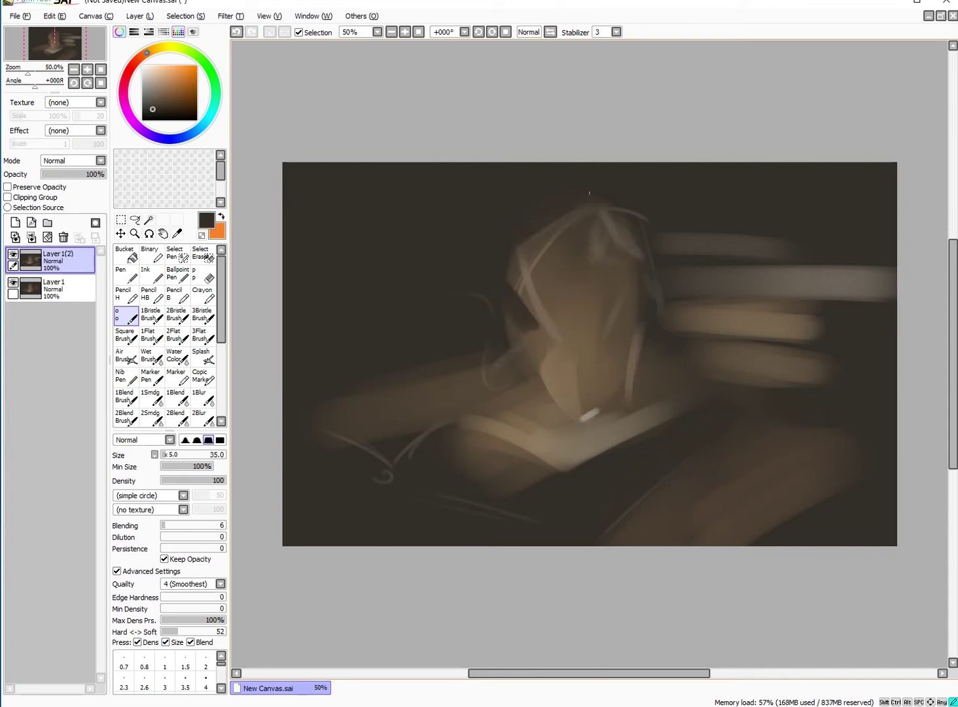
Shade the middle and right side of the central form with sampled tan and brown tones to build facets
alt+click(634, 359)
mouse_move(591, 345)
mouse_down()
mouse_move(571, 330)
mouse_move(560, 292)
mouse_move(534, 267)
mouse_move(558, 274)
mouse_up()
alt+click(549, 278)
key(bracketright)
key(bracketright)
key(bracketright)
key(bracketright)
alt+click(626, 326)
key(bracketleft)
key(bracketleft)
key(bracketleft)
key(bracketleft)
key(bracketleft)
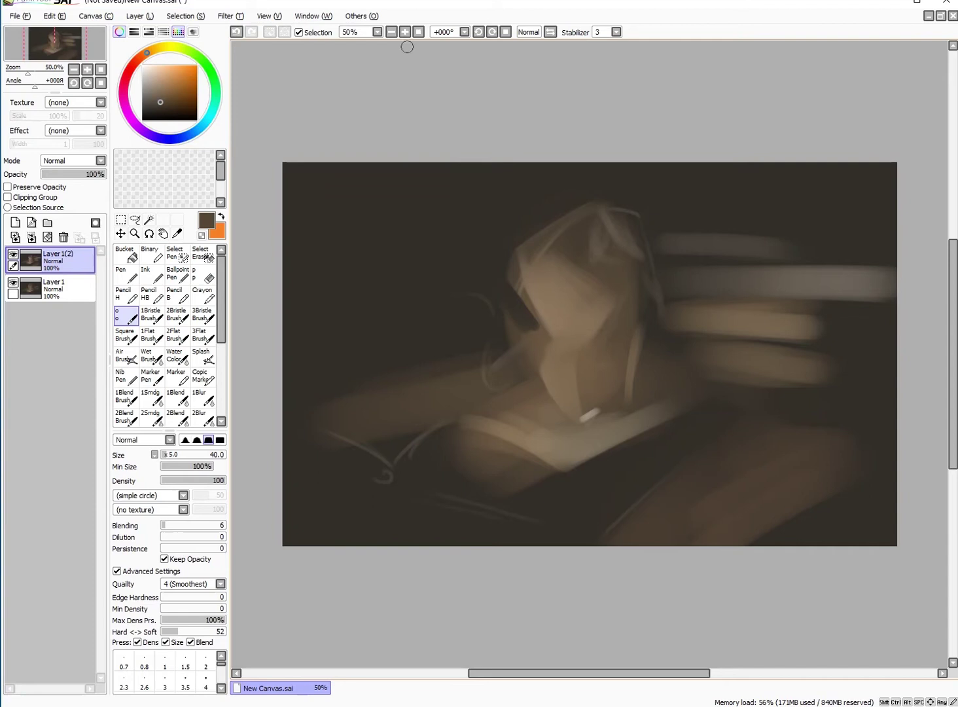
Paint greyish-brown strokes below the light page under the central form with a size 60 brush
scroll(583, 321, up, 1)
scroll(583, 321, down, 1)
alt+click(607, 450)
alt+click(571, 471)
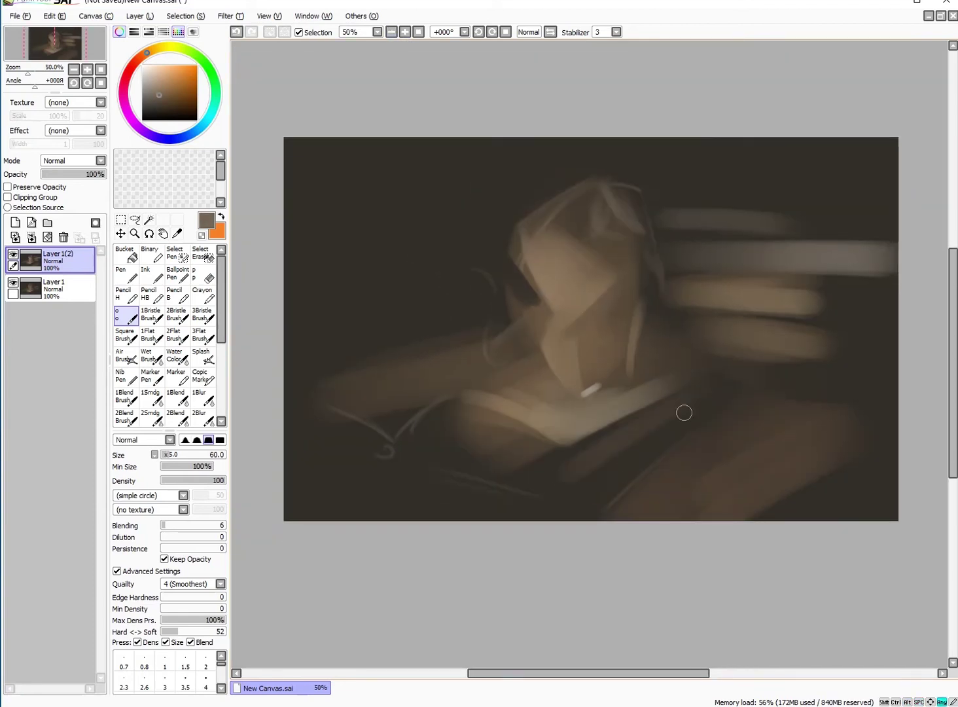
Paint a thin blue line along the open book's diagonal right edge with a size 12 brush
key(bracketleft)
key(bracketleft)
click(191, 133)
click(167, 88)
drag(718, 404, 590, 513)
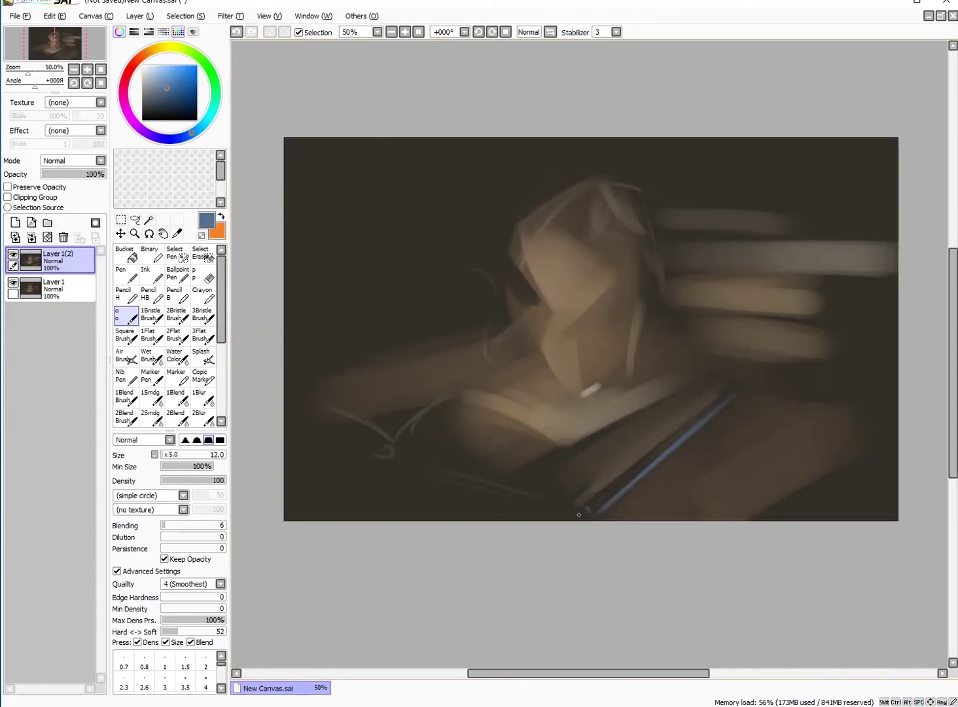
Paint a warm orange-brown glow on the table in front of and to the right of the blue book edge
alt+click(498, 484)
key(bracketright)
key(bracketright)
key(bracketright)
key(bracketright)
key(bracketright)
key(bracketright)
key(bracketright)
key(bracketright)
alt+click(524, 517)
mouse_move(593, 533)
mouse_down()
mouse_move(689, 456)
mouse_move(675, 498)
mouse_move(662, 491)
mouse_move(638, 511)
mouse_move(696, 490)
mouse_move(685, 486)
mouse_move(741, 492)
mouse_up()
alt+click(689, 453)
key(bracketright)
alt+click(684, 486)
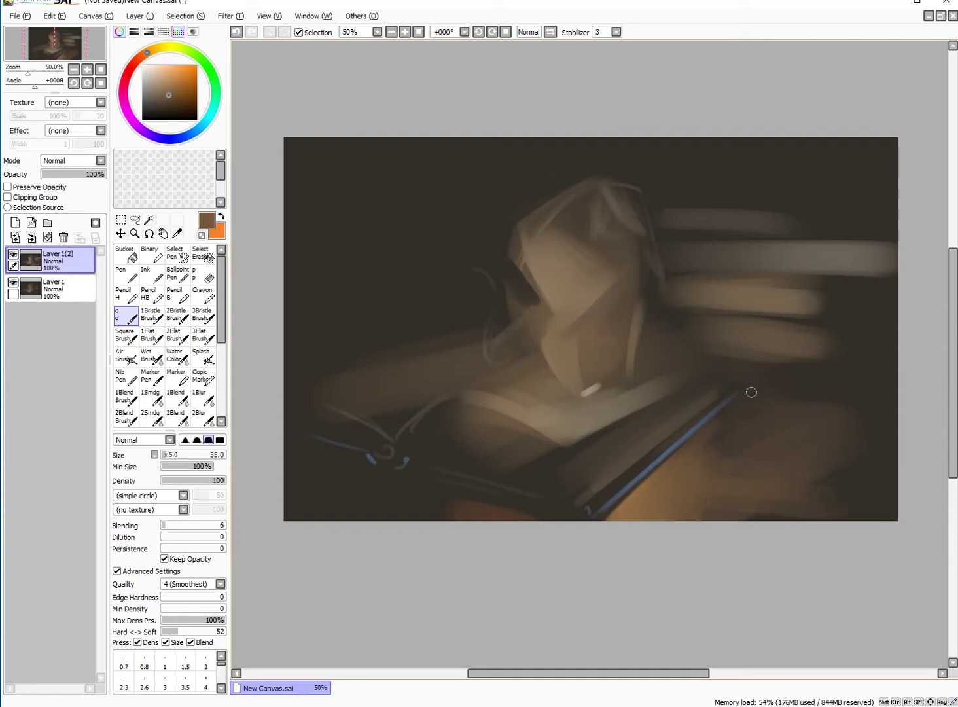
Mirror the view and paint the brown table surface along the canvas's lower-left corner with a larger brush
key(h)
key(bracketright)
key(bracketright)
key(bracketright)
key(bracketright)
mouse_move(717, 501)
mouse_down()
mouse_move(700, 520)
mouse_move(894, 496)
mouse_up()
key(h)
Define the open book's left page contour with thin strokes and paint a small block on the table's far right
alt+click(588, 551)
key(h)
key(bracketleft)
key(bracketleft)
key(bracketleft)
key(bracketleft)
key(bracketleft)
key(bracketleft)
key(bracketleft)
key(bracketleft)
key(bracketleft)
key(bracketleft)
key(h)
key(bracketright)
alt+click(478, 328)
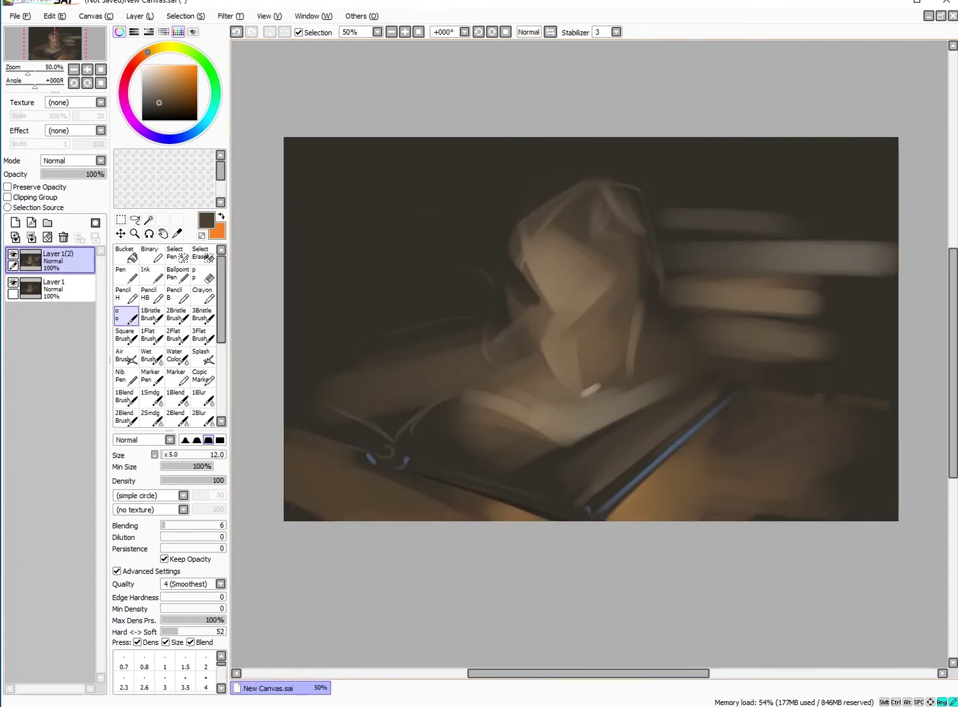
drag(833, 383, 848, 392)
Paint thin red and green cover edges on the stacked books and a dark end on the grey book
alt+click(813, 358)
click(177, 81)
click(137, 61)
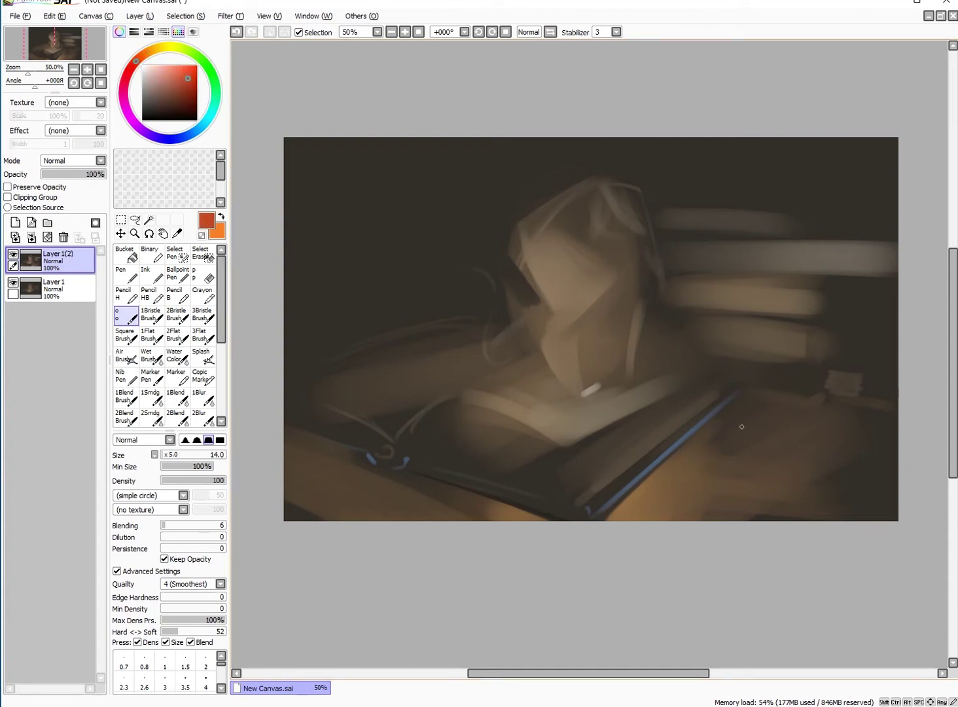
mouse_move(137, 60)
mouse_down()
mouse_move(167, 45)
mouse_move(184, 49)
mouse_up()
click(174, 80)
mouse_move(825, 276)
mouse_down()
mouse_move(869, 239)
mouse_move(737, 269)
mouse_move(573, 272)
mouse_move(882, 267)
mouse_up()
alt+click(737, 269)
alt+click(880, 249)
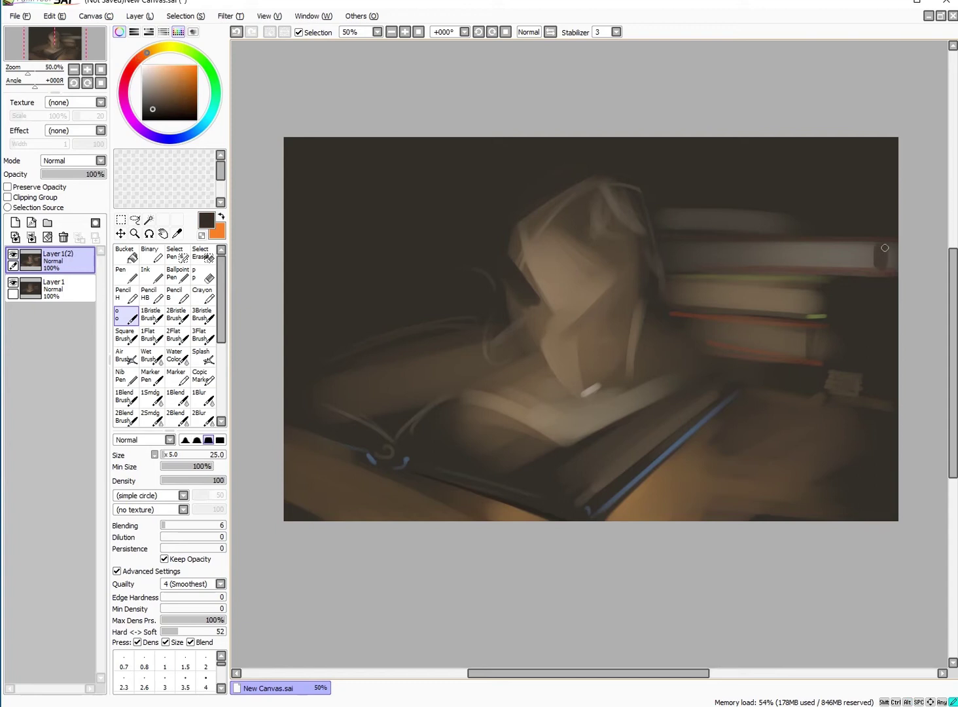
Paint the topmost stacked book as a thick tan-orange band with an enlarged brush
click(169, 76)
key(bracketright)
key(bracketright)
key(bracketright)
key(bracketright)
key(bracketright)
mouse_move(771, 218)
mouse_down()
mouse_move(708, 217)
mouse_move(830, 223)
mouse_move(655, 258)
mouse_up()
Repaint the second book's pages in light grey, extending them toward the central form with a size 35 brush
alt+click(768, 312)
alt+click(845, 257)
key(bracketleft)
key(bracketleft)
drag(867, 250, 661, 259)
drag(811, 259, 642, 260)
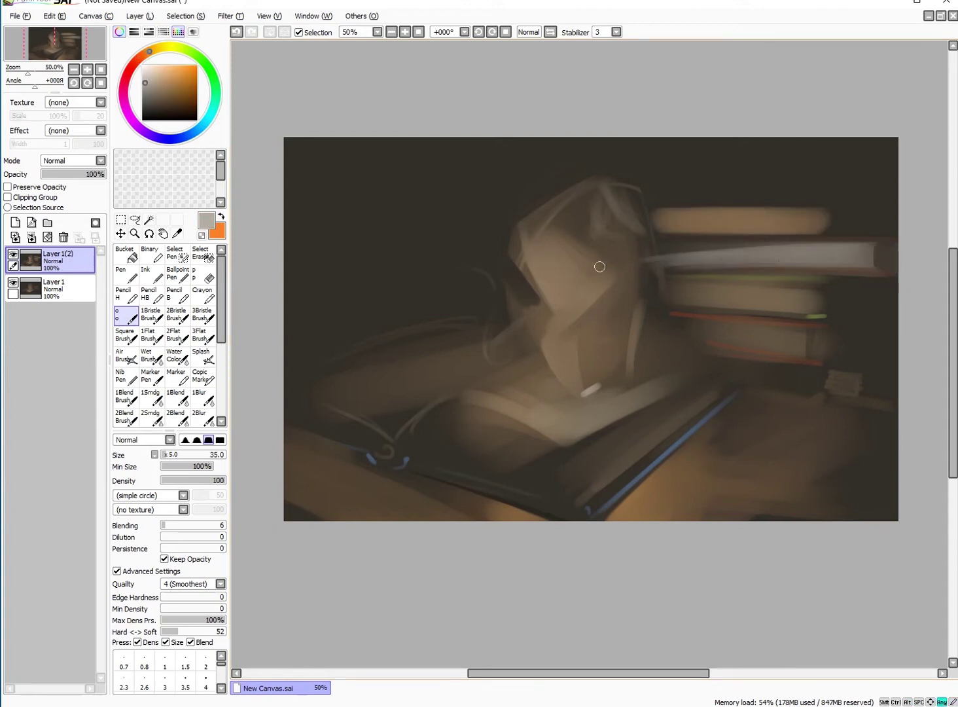
alt+click(879, 249)
drag(842, 245, 712, 248)
Rotate the view to -11° and paint red cover edges above and below the grey pages with a size 14 brush
key(bracketright)
key(bracketright)
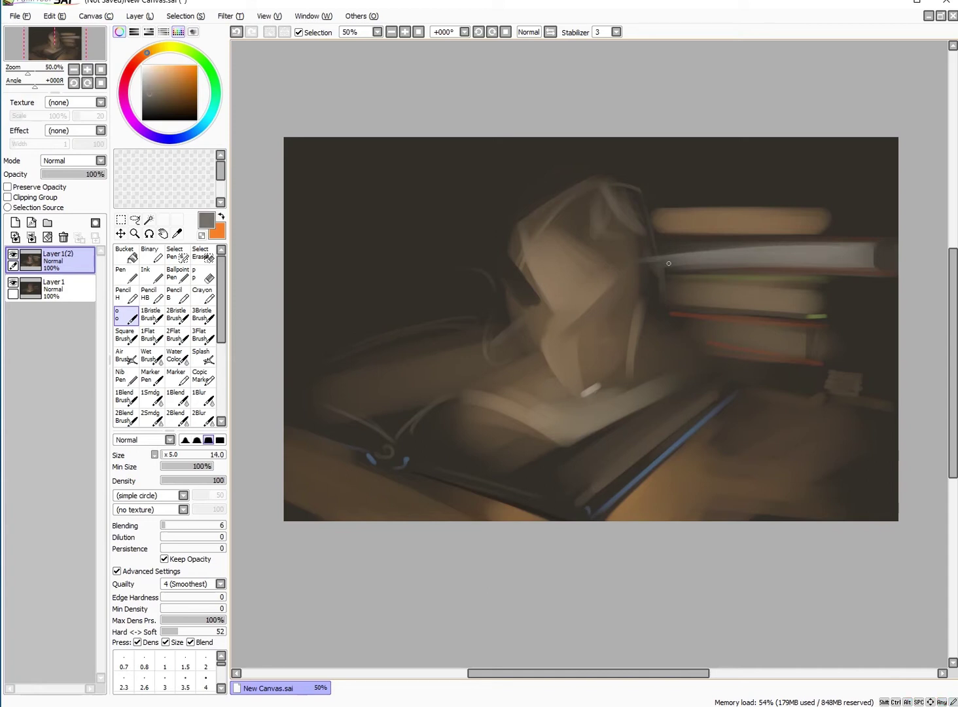
alt+click(694, 315)
drag(694, 314, 653, 250)
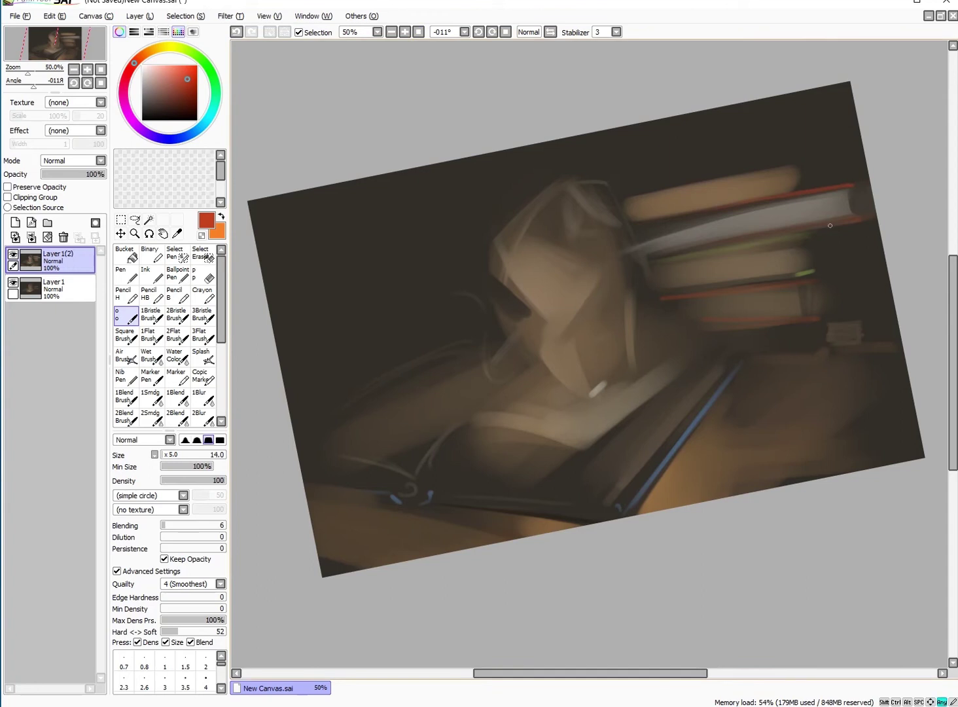
Paint a bright yellow-green upper cover edge on the third book with a size 12 brush
alt+click(805, 239)
key(bracketleft)
drag(802, 237, 657, 257)
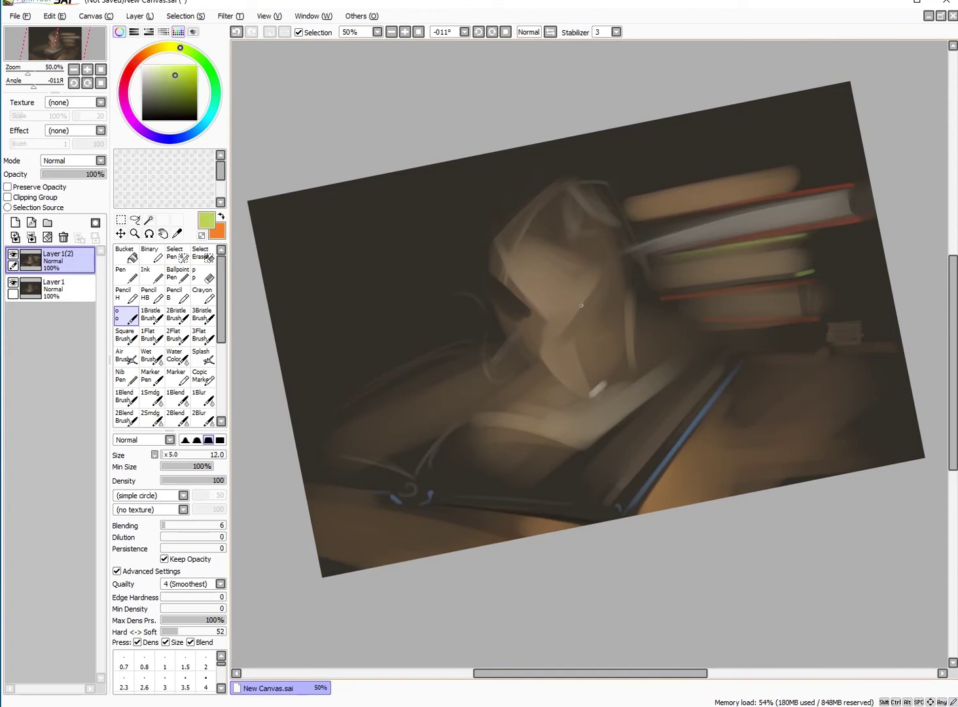
Add light tones to the third book's pages and refine its green cover edges with a smaller brush
alt+click(570, 275)
drag(786, 256, 720, 258)
alt+click(780, 248)
key(bracketleft)
key(Home)
mouse_move(810, 317)
mouse_down()
mouse_move(781, 226)
mouse_move(648, 275)
mouse_up()
Fill the third book's page block between the green covers with a warm cream colour using an enlarged brush
key(bracketright)
key(bracketright)
key(bracketright)
key(bracketright)
key(bracketright)
alt+click(773, 228)
mouse_move(776, 231)
mouse_down()
mouse_move(684, 265)
mouse_move(762, 252)
mouse_move(675, 283)
mouse_up()
Blend a tan tone over the inner end of the third book's pages with a size 60 brush
key(bracketright)
key(bracketright)
key(bracketright)
key(bracketright)
key(bracketright)
key(bracketright)
key(bracketright)
drag(736, 273, 655, 280)
key(Home)
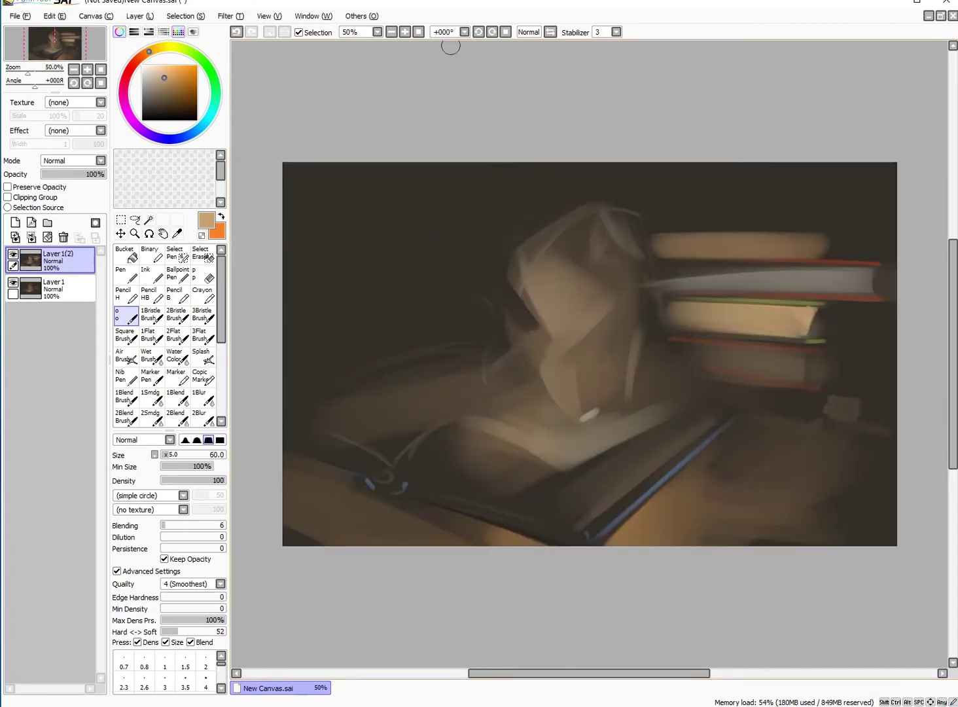
Fill the fourth book's page block with a warm tan tone using an enlarged brush
mouse_move(802, 377)
mouse_down()
mouse_move(789, 292)
mouse_move(668, 314)
mouse_up()
key(bracketright)
key(bracketright)
key(bracketright)
key(bracketright)
key(bracketright)
key(bracketright)
key(bracketright)
key(bracketright)
drag(779, 305, 654, 327)
drag(739, 308, 638, 340)
Refine the end of the fourth book's pages and lighten the small block beside the stack with a smaller brush
key(Home)
key(bracketleft)
key(bracketleft)
key(bracketleft)
key(bracketleft)
key(bracketleft)
alt+click(803, 369)
alt+click(813, 386)
alt+click(786, 432)
mouse_move(822, 423)
mouse_down()
mouse_move(766, 428)
mouse_move(822, 435)
mouse_move(861, 409)
mouse_move(858, 419)
mouse_up()
alt+click(851, 430)
key(bracketleft)
Paint brown strokes on the table surface beside the open book with a size 25 brush
alt+click(854, 422)
key(bracketright)
alt+click(736, 444)
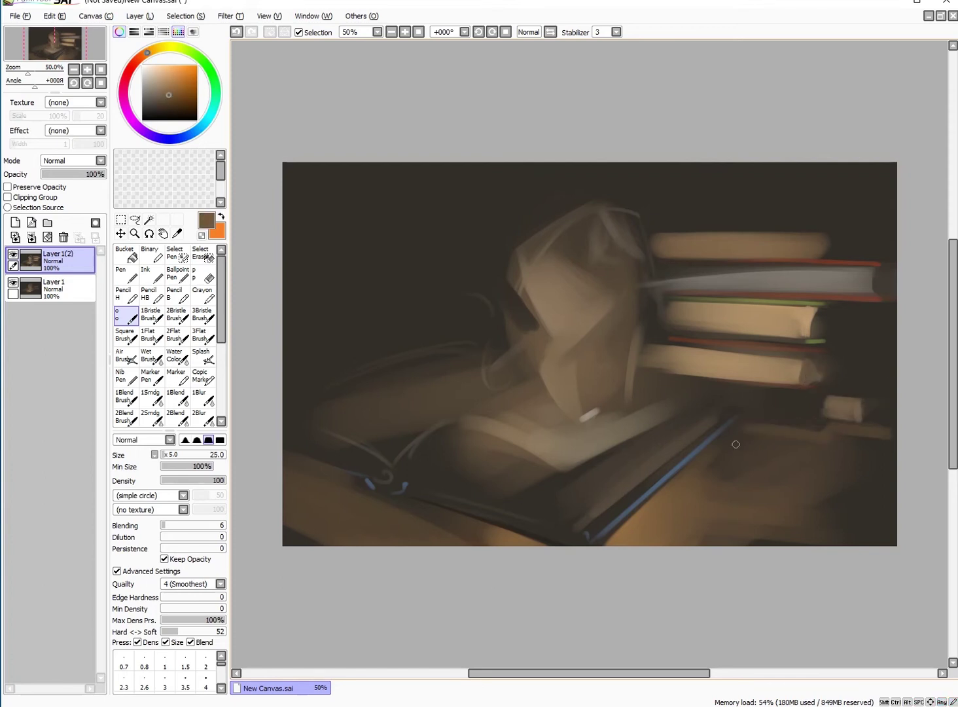
mouse_move(753, 436)
mouse_down()
mouse_move(871, 474)
mouse_move(796, 466)
mouse_move(772, 479)
mouse_up()
Block in the open book's right-hand pages with a light tan tone using an enlarged brush
key(bracketright)
key(bracketright)
key(bracketright)
alt+click(684, 433)
mouse_move(694, 419)
mouse_down()
mouse_move(599, 511)
mouse_move(680, 437)
mouse_move(608, 483)
mouse_move(574, 456)
mouse_up()
drag(667, 409, 569, 474)
Paint a pale peach strip along the open book's right-hand page edges with a size 25 brush
key(bracketleft)
key(bracketleft)
key(bracketleft)
key(bracketleft)
key(bracketleft)
key(bracketleft)
key(bracketleft)
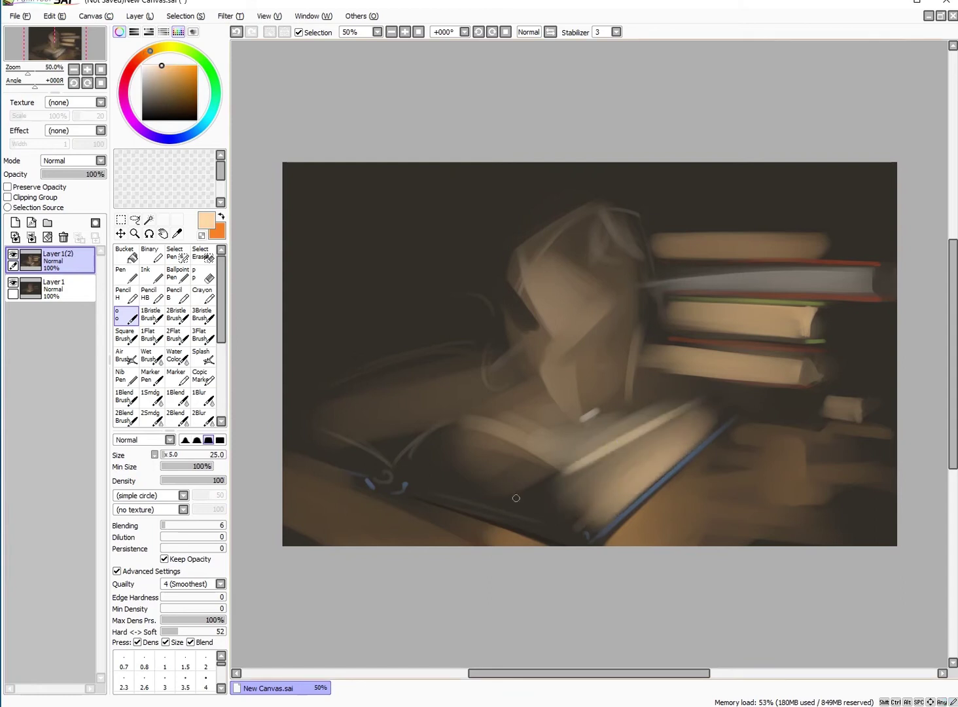
mouse_move(710, 407)
mouse_down()
mouse_move(572, 504)
mouse_move(719, 413)
mouse_move(579, 517)
mouse_up()
Blend broad strokes over the open book's right-hand page edges up to the blue cover with an enlarged brush
key(bracketright)
key(bracketright)
key(bracketright)
key(bracketright)
key(bracketright)
key(bracketright)
key(bracketright)
key(bracketright)
drag(737, 396, 599, 500)
alt+click(727, 421)
mouse_move(726, 413)
mouse_down()
mouse_move(661, 459)
mouse_move(605, 522)
mouse_up()
Separate the open book's right-hand pages with thin dark brown lines using a size 12 brush
alt+click(687, 458)
key(bracketleft)
key(bracketleft)
key(bracketleft)
key(bracketleft)
key(bracketleft)
key(bracketleft)
key(bracketleft)
key(bracketright)
key(bracketright)
key(bracketright)
alt+click(699, 414)
key(bracketleft)
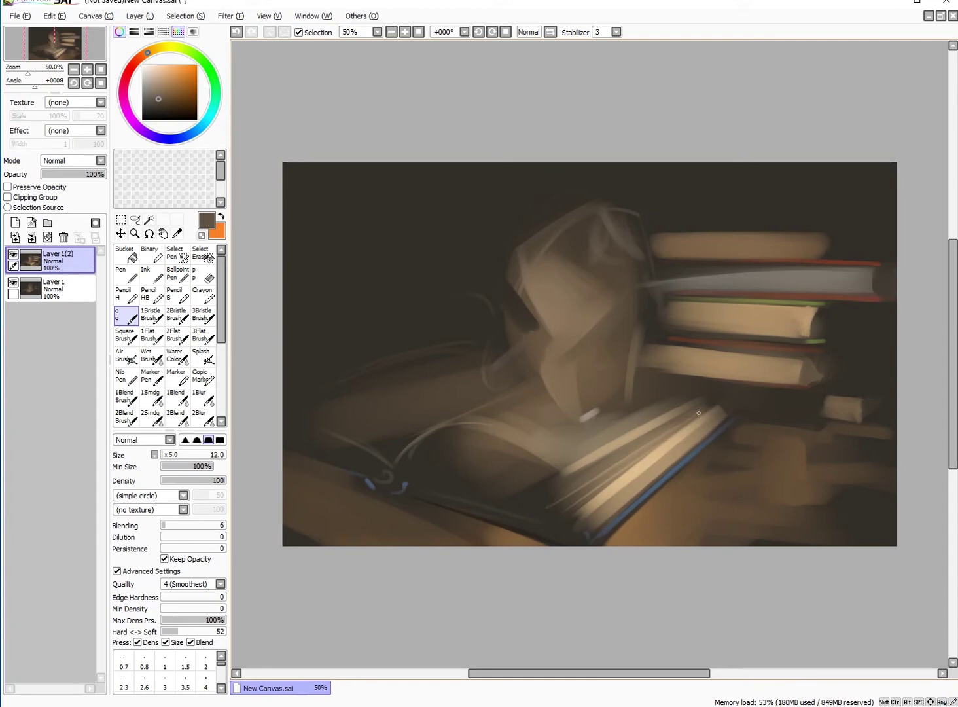
alt+click(680, 406)
Define the curled front edge of the open book's top page and tone the page surface with sampled tan
alt+click(534, 453)
key(bracketright)
key(bracketright)
key(bracketright)
key(bracketleft)
mouse_move(527, 449)
mouse_down()
mouse_move(570, 471)
mouse_move(661, 409)
mouse_move(489, 420)
mouse_up()
key(bracketright)
mouse_move(577, 471)
mouse_down()
mouse_move(582, 438)
mouse_move(607, 453)
mouse_up()
drag(559, 498, 642, 490)
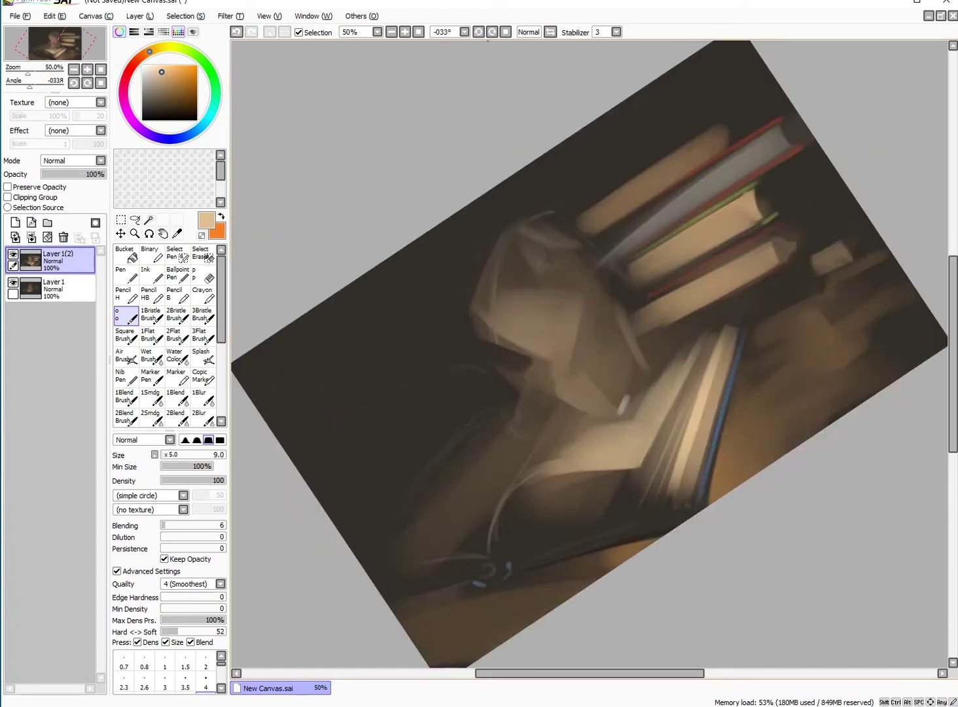
Paint a brown tone beneath the fourth book in the stack with a slightly enlarged brush
click(419, 31)
alt+click(788, 404)
key(bracketright)
key(bracketright)
drag(788, 404, 716, 389)
Add brown cover edges to the top book in the stack and touch up its pages
key(bracketleft)
drag(547, 41, 487, 46)
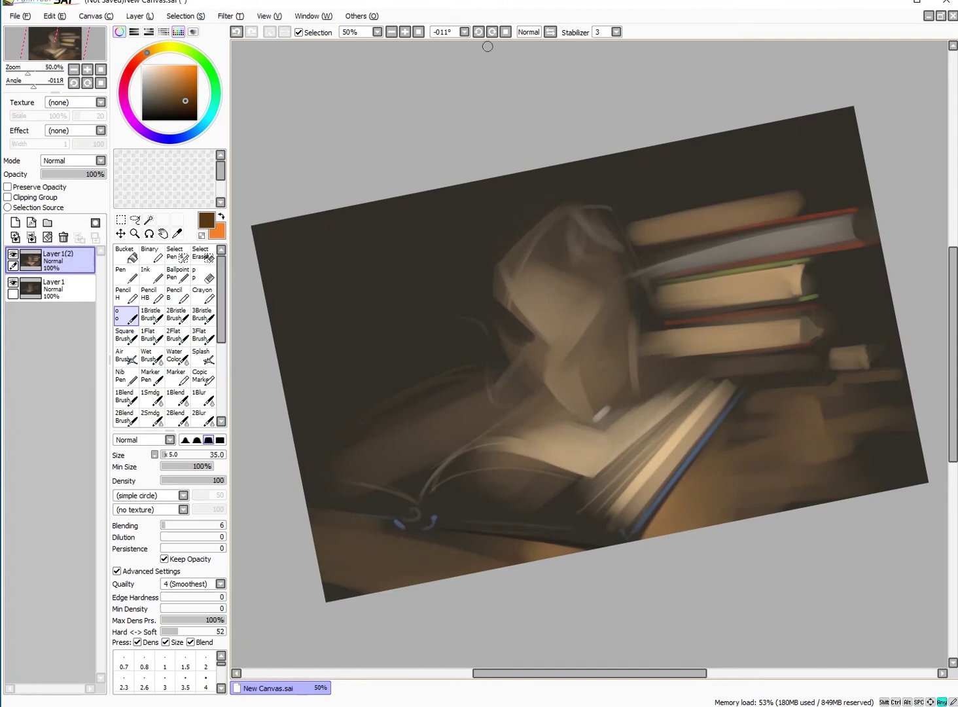
drag(711, 231, 654, 237)
alt+click(800, 198)
key(bracketright)
Smooth a dark grey-brown tone over the front of the open book's page block with a greatly enlarged brush
key(Home)
key(bracketright)
key(bracketright)
key(bracketright)
key(bracketright)
key(bracketright)
key(bracketright)
key(bracketright)
key(bracketright)
key(bracketright)
key(bracketright)
drag(537, 47, 379, 125)
mouse_move(645, 478)
mouse_down()
mouse_move(524, 522)
mouse_move(676, 501)
mouse_move(535, 551)
mouse_move(557, 509)
mouse_move(634, 487)
mouse_move(516, 511)
mouse_move(576, 485)
mouse_up()
Draw fine tan page lines down the open book's right-hand side with a brush of about size 10
alt+click(522, 507)
key(bracketleft)
key(bracketleft)
key(bracketleft)
key(bracketleft)
key(bracketleft)
key(bracketleft)
key(bracketleft)
key(bracketleft)
key(bracketleft)
key(bracketleft)
key(bracketleft)
key(bracketleft)
key(bracketleft)
key(bracketleft)
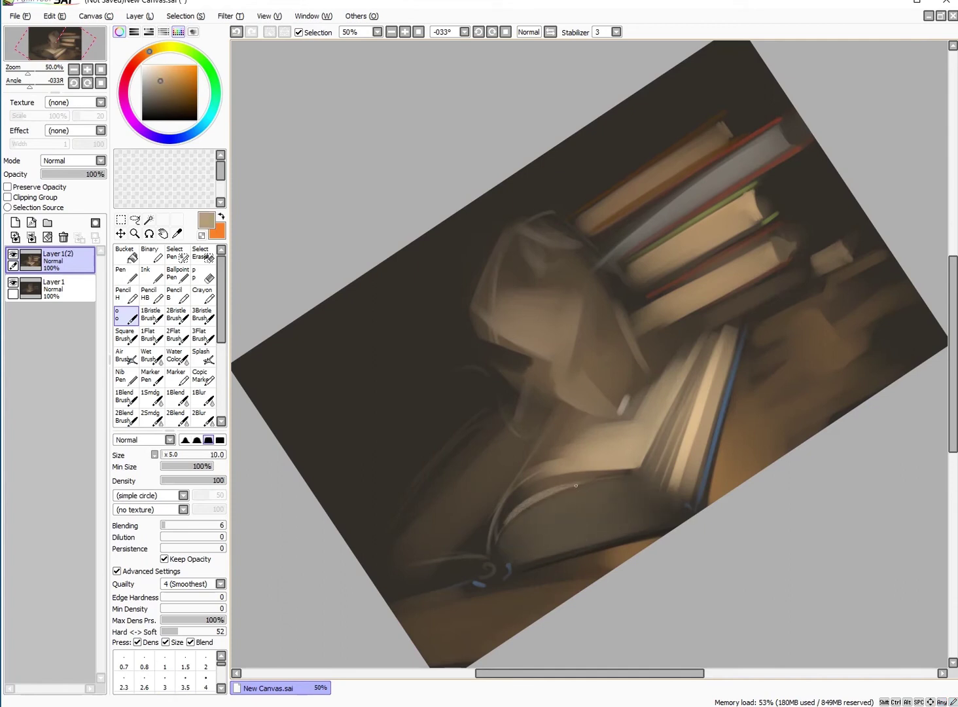
drag(688, 386, 655, 477)
mouse_move(707, 347)
mouse_down()
mouse_move(648, 488)
mouse_move(673, 472)
mouse_up()
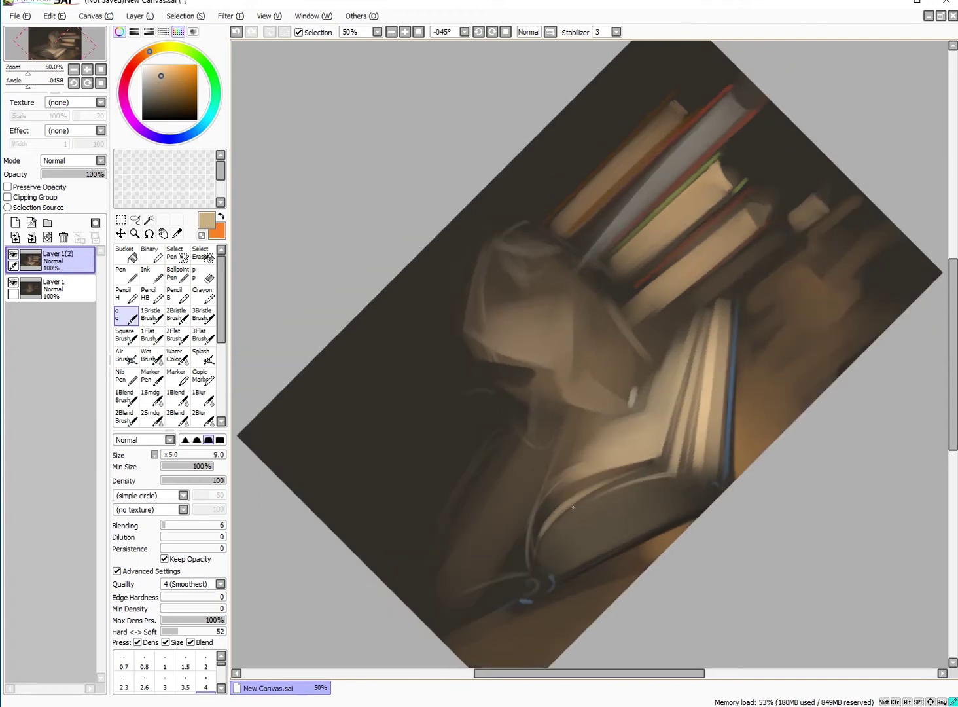
Paint curved light and dark page lines along the open book's front edge from the spine to the corner
mouse_move(550, 575)
mouse_down()
mouse_move(710, 487)
mouse_move(700, 488)
mouse_up()
key(bracketright)
key(bracketright)
key(bracketright)
key(bracketright)
alt+click(589, 537)
alt+click(552, 564)
drag(577, 540, 700, 492)
drag(648, 510, 554, 571)
key(bracketleft)
alt+click(695, 447)
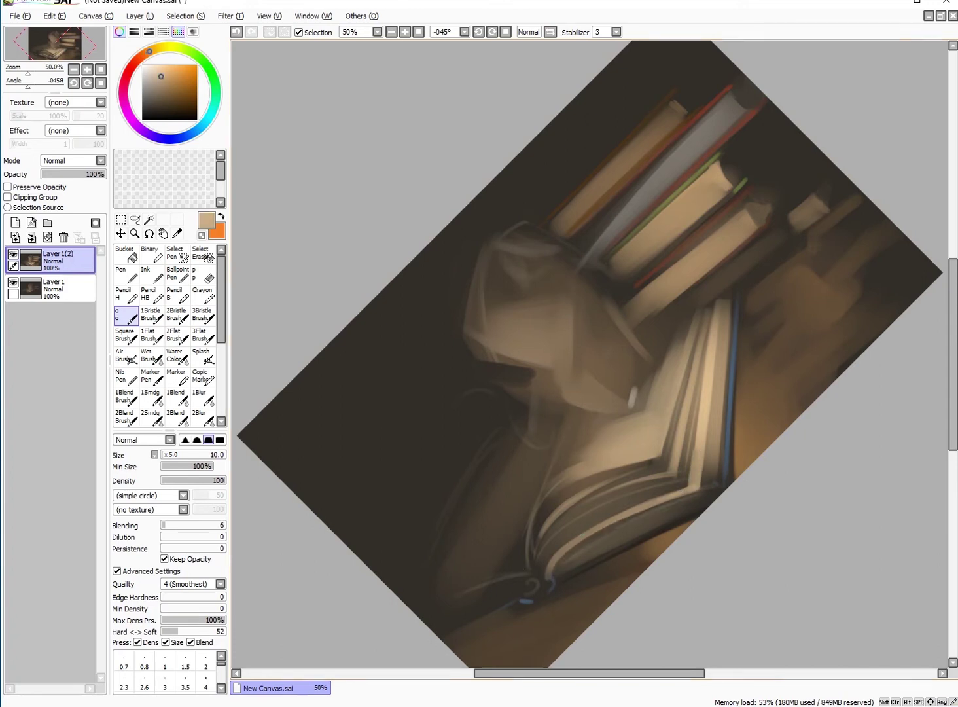
Extend the tan page lines along the open book's front edge and around its corner with a small brush
key(Home)
key(bracketleft)
drag(522, 569, 633, 496)
drag(526, 522, 502, 537)
mouse_move(653, 494)
mouse_down()
mouse_move(681, 425)
mouse_move(702, 413)
mouse_up()
key(bracketright)
key(bracketright)
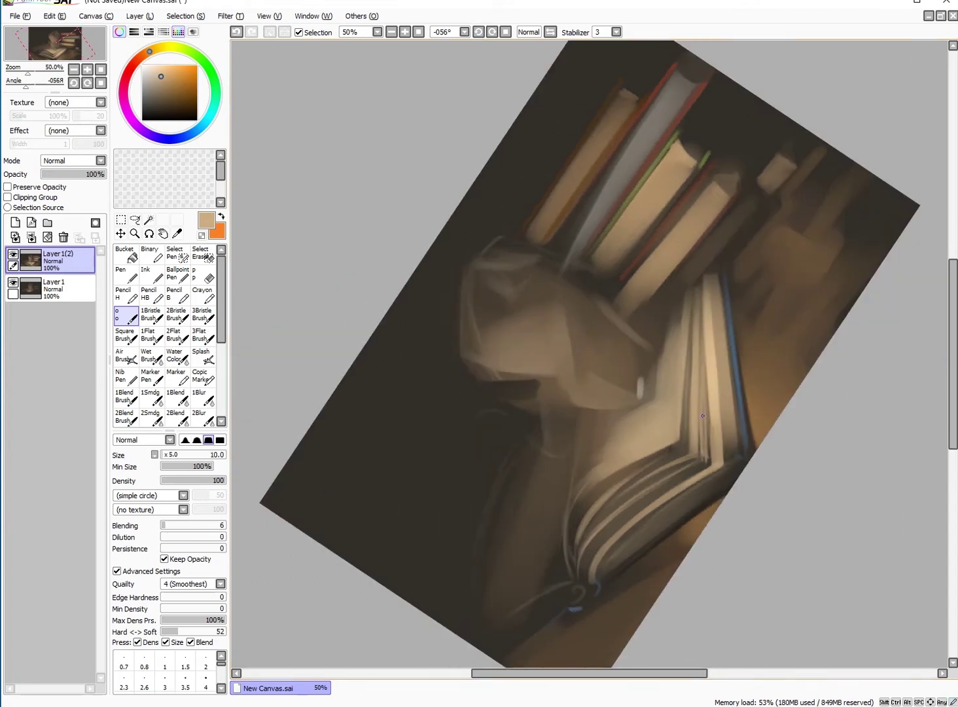
Add further curved page layers to the open book's front edge between the spine and the near corner
drag(630, 496, 590, 535)
alt+click(572, 578)
drag(658, 499, 597, 557)
alt+click(582, 569)
drag(697, 487, 585, 582)
mouse_move(720, 473)
mouse_down()
mouse_move(612, 559)
mouse_move(674, 511)
mouse_up()
key(Home)
Shade beneath the curled edge of the open book's top page in reddish brown with a size 16 brush
mouse_move(589, 367)
mouse_down()
mouse_move(574, 466)
mouse_move(553, 470)
mouse_up()
alt+click(576, 462)
key(bracketleft)
key(bracketleft)
key(bracketleft)
key(bracketleft)
key(bracketright)
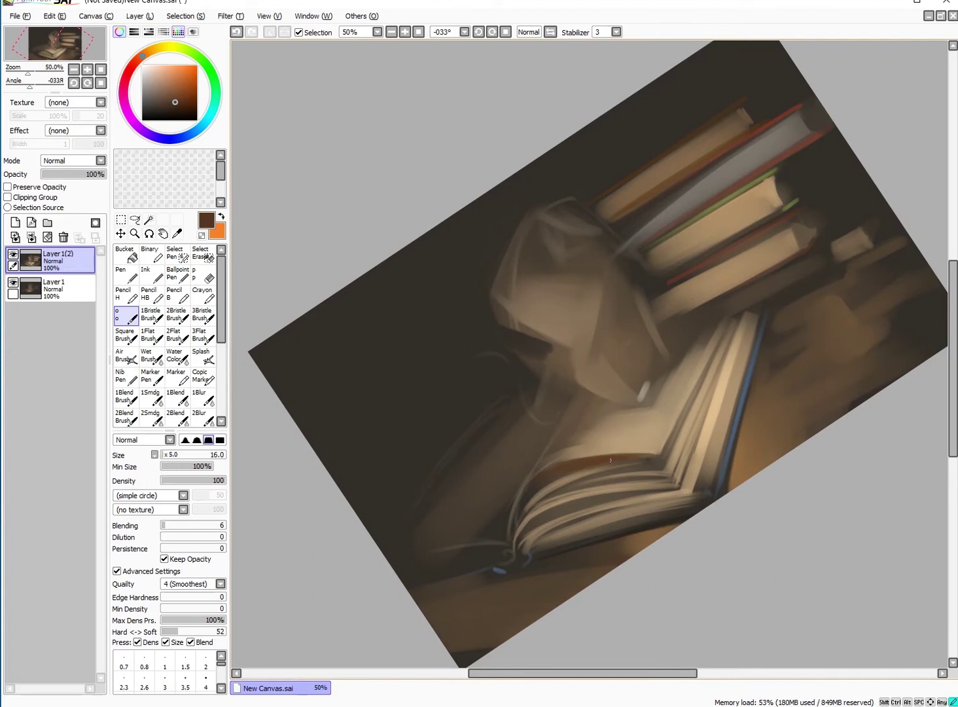
Clean up the open book's top page edge and the page lines below it with a size 9 brush and sampled tones
key(bracketleft)
alt+click(549, 485)
key(bracketleft)
key(bracketleft)
alt+click(518, 511)
alt+click(552, 466)
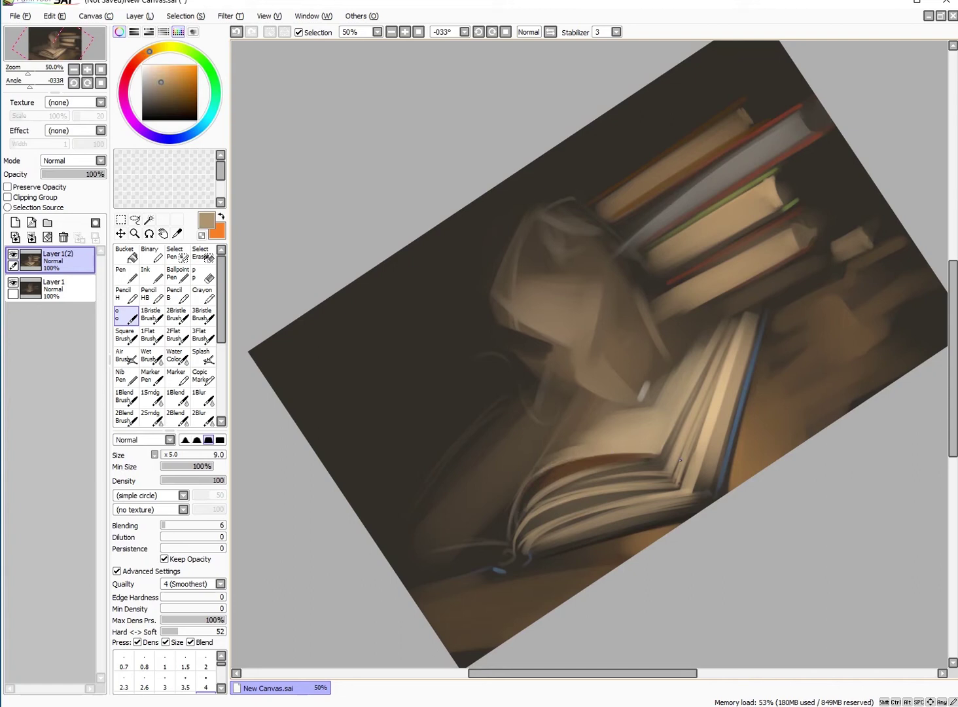
Brighten the surface and near corner of the open book's top page with broad strokes in sampled page tones
key(Home)
alt+click(680, 457)
key(bracketright)
key(bracketright)
key(bracketright)
key(bracketright)
key(bracketright)
key(bracketright)
key(bracketright)
mouse_move(553, 460)
mouse_down()
mouse_move(539, 441)
mouse_move(540, 453)
mouse_move(592, 458)
mouse_move(632, 435)
mouse_up()
alt+click(621, 458)
key(bracketright)
key(bracketright)
key(bracketright)
key(bracketright)
key(bracketright)
drag(586, 468, 621, 446)
Paint thin light page layers along the open book's right-hand side with a small brush of about size 3.5 and sampled tan tones
key(Delete)
key(Delete)
key(Delete)
key(bracketleft)
key(bracketleft)
key(bracketleft)
key(bracketleft)
key(bracketleft)
key(bracketleft)
key(bracketleft)
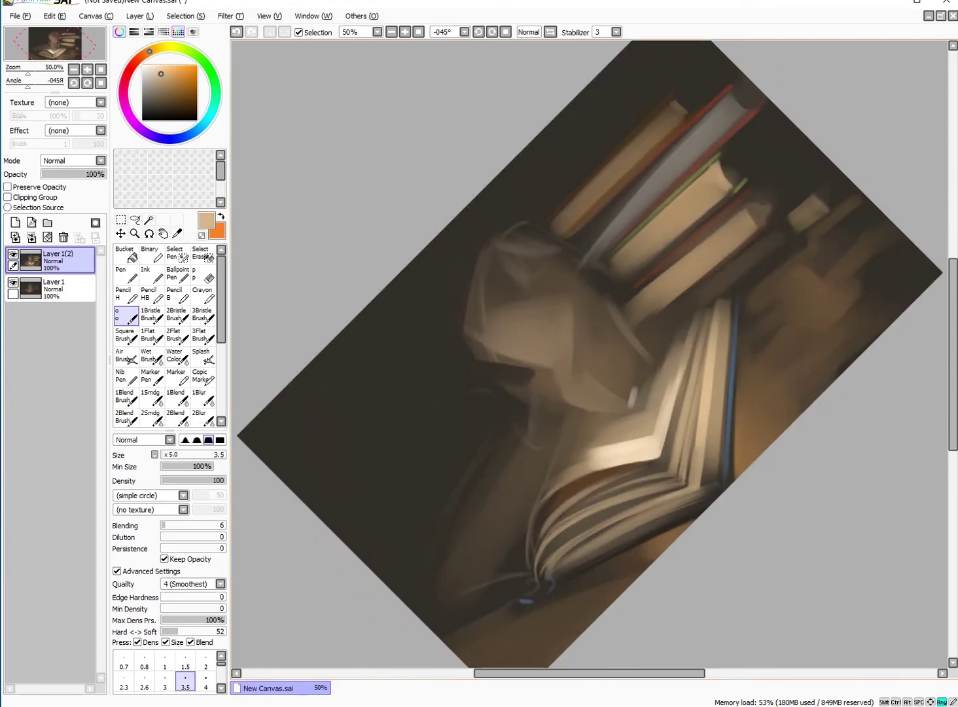
alt+click(683, 403)
alt+click(681, 367)
key(bracketright)
drag(694, 345, 668, 452)
mouse_move(684, 393)
mouse_down()
mouse_move(664, 458)
mouse_move(634, 471)
mouse_up()
alt+click(704, 326)
drag(703, 328, 681, 425)
drag(697, 353, 671, 471)
Shade between the page layers near the open book's near corner in dark brown with a size 16 brush
key(bracketright)
key(bracketright)
key(bracketright)
key(bracketright)
key(bracketright)
key(bracketright)
drag(686, 411, 668, 473)
key(Home)
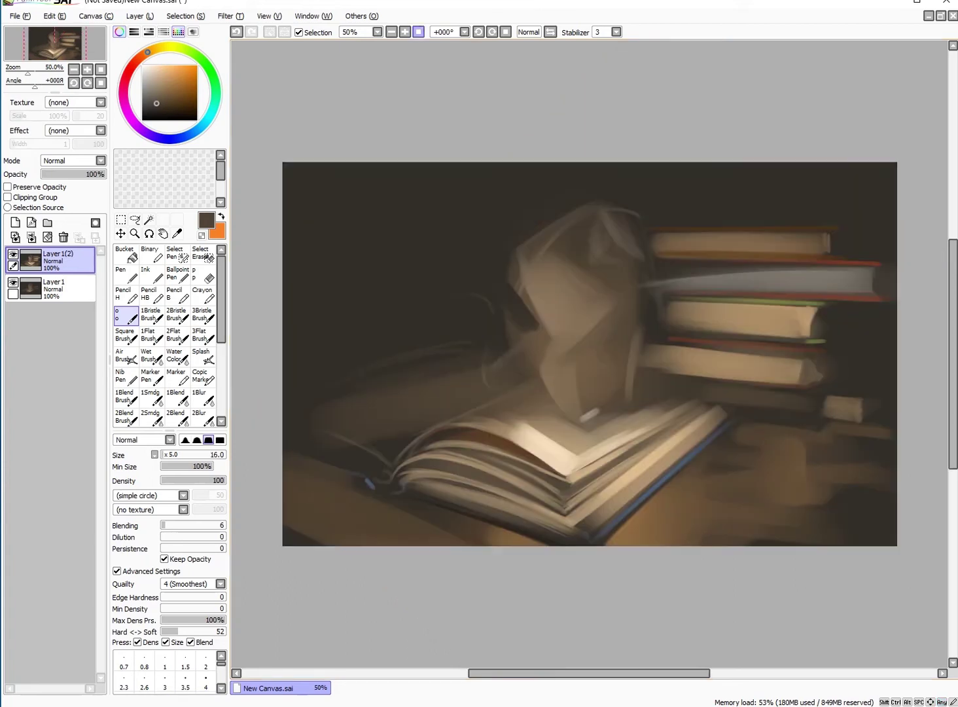
Sweep a sampled light page tone across the open book's top page toward its far edge with a large brush
alt+click(553, 437)
key(bracketright)
key(bracketright)
key(bracketright)
key(bracketright)
key(bracketright)
key(bracketright)
mouse_move(553, 438)
mouse_down()
mouse_move(594, 452)
mouse_move(638, 424)
mouse_move(638, 434)
mouse_move(680, 383)
mouse_up()
Define the page edge at the open book's far right corner in light tan with a size 9 brush
key(bracketleft)
key(bracketleft)
key(bracketleft)
key(bracketleft)
key(bracketleft)
alt+click(638, 386)
alt+click(612, 452)
alt+click(694, 413)
key(bracketleft)
drag(648, 445, 697, 415)
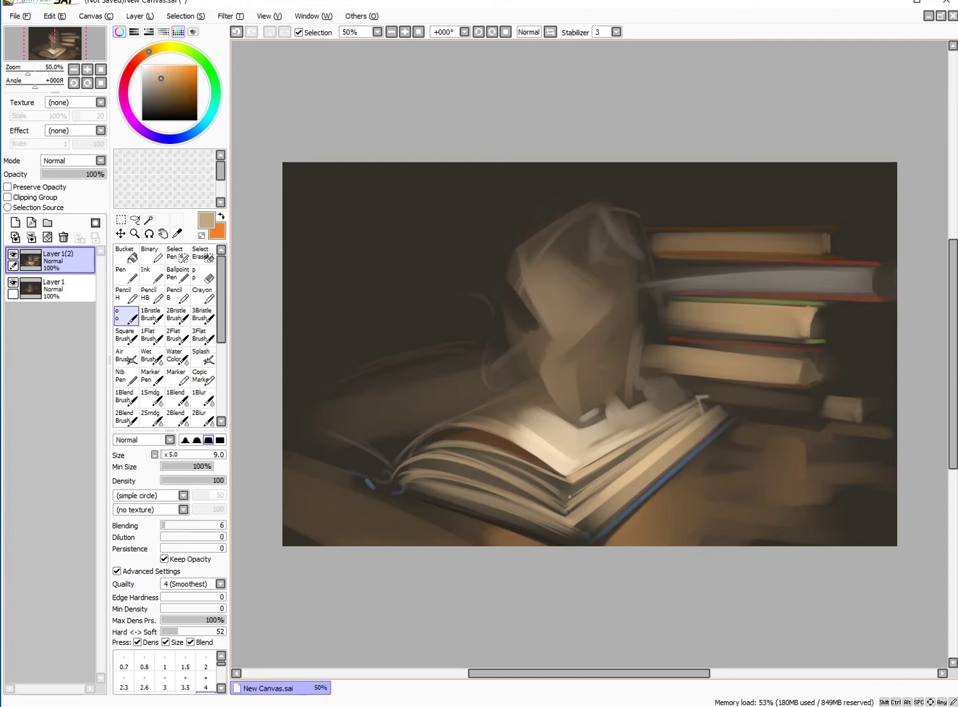
Lighten the open book's top page around the base of the central form with a larger brush and sampled cream tones
key(Delete)
alt+click(597, 427)
key(bracketright)
key(bracketright)
key(bracketright)
alt+click(641, 404)
mouse_move(645, 402)
mouse_down()
mouse_move(596, 426)
mouse_move(576, 451)
mouse_up()
key(bracketright)
key(bracketright)
drag(648, 415, 605, 433)
Refine the page layers at the open book's near corner with progressively smaller brushes and sampled tones
key(bracketleft)
key(bracketleft)
key(bracketleft)
key(bracketleft)
key(bracketleft)
alt+click(546, 463)
alt+click(611, 462)
key(bracketleft)
key(bracketleft)
key(bracketleft)
key(bracketleft)
key(bracketleft)
key(bracketleft)
key(bracketleft)
alt+click(549, 501)
alt+click(549, 525)
Block in the open book's left page and its dark outer side with brushes of size 35 and larger in sampled tones
key(Home)
key(bracketright)
key(bracketright)
key(bracketright)
key(bracketright)
key(bracketright)
key(bracketright)
key(bracketright)
key(bracketright)
key(bracketright)
key(bracketright)
key(bracketright)
key(bracketright)
alt+click(419, 466)
alt+click(485, 437)
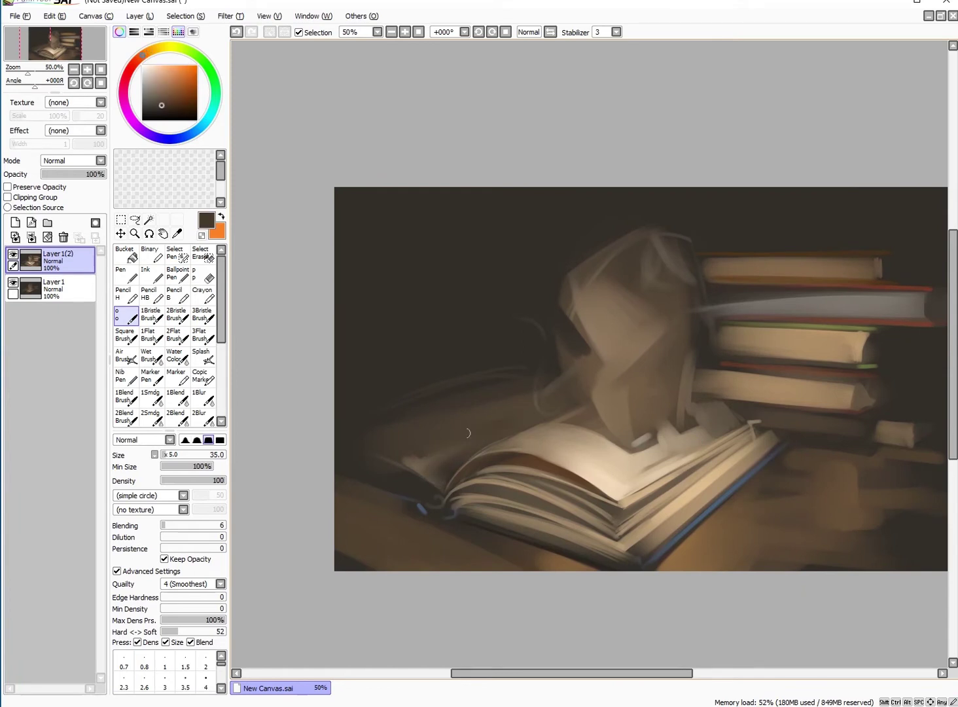
drag(538, 412, 520, 457)
key(bracketright)
key(bracketright)
key(bracketright)
alt+click(520, 456)
drag(364, 549, 419, 498)
mouse_move(393, 406)
mouse_down()
mouse_move(346, 343)
mouse_move(396, 396)
mouse_up()
drag(370, 347, 426, 409)
drag(406, 357, 459, 393)
Shape the curve of the open book's left page down into the spine with a sampled page tone
key(Home)
drag(434, 54, 569, 49)
key(bracketleft)
key(bracketleft)
alt+click(439, 436)
key(bracketright)
key(bracketright)
key(bracketright)
key(bracketright)
drag(442, 418, 492, 443)
Paint the blue cover edge beneath the open book's left page up to the spine with a size 14 brush
alt+click(498, 451)
key(bracketright)
alt+click(426, 416)
alt+click(505, 481)
drag(426, 444, 504, 477)
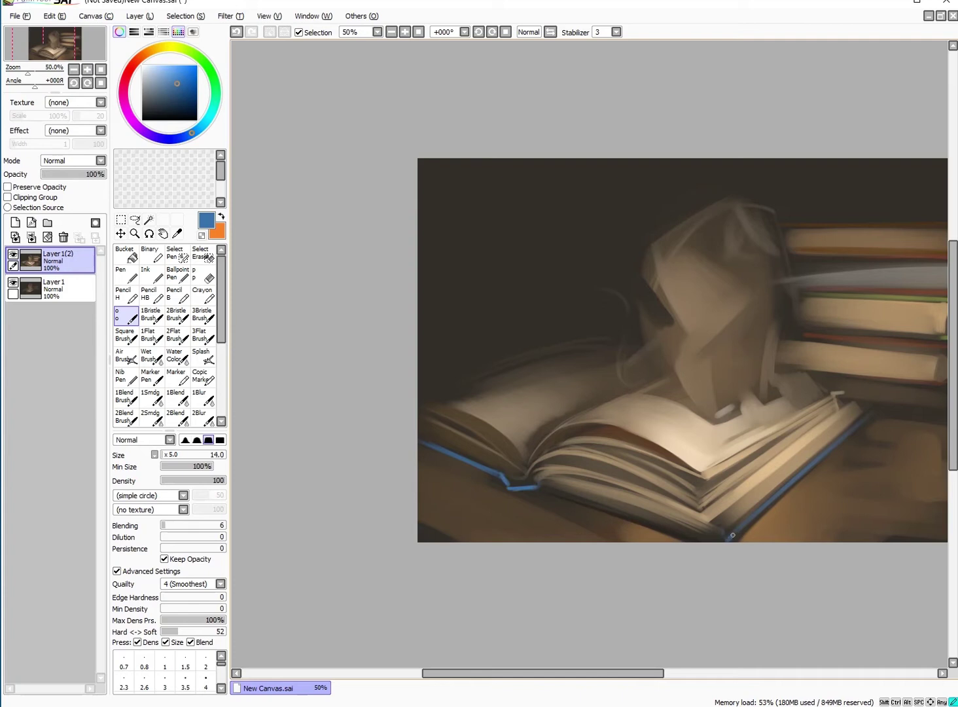
Brighten the open book's right cover edge in light blue with a size 16 brush and extend the blue along its front edge
alt+click(804, 472)
key(bracketright)
drag(720, 542, 863, 413)
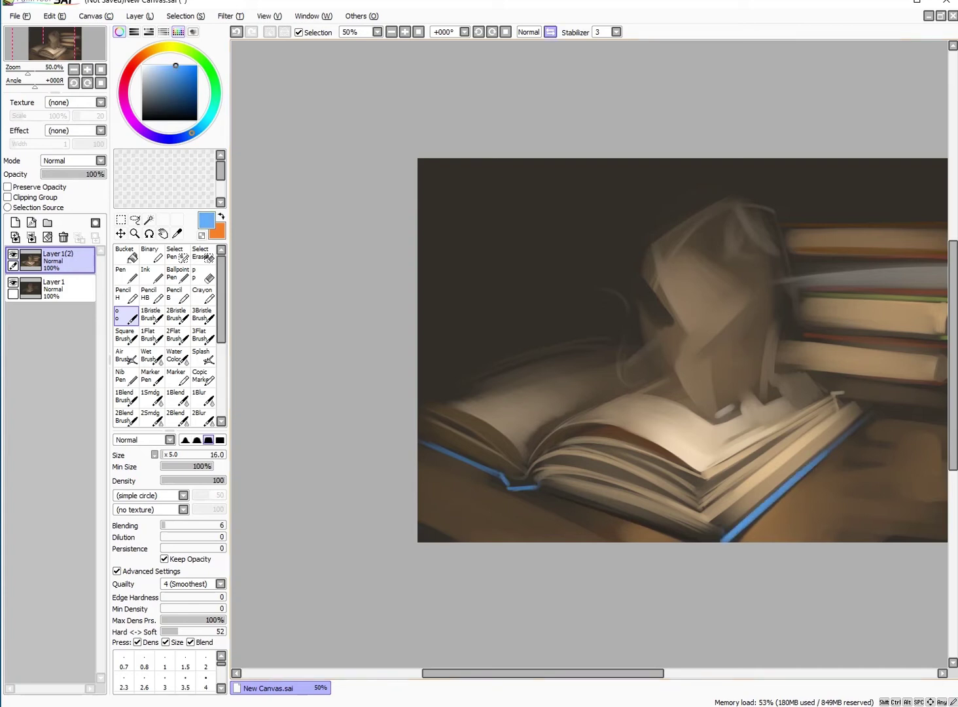
key(h)
key(bracketleft)
alt+click(623, 548)
alt+click(623, 548)
drag(589, 553, 737, 517)
Refine the top page's curled front edge and the layers below it with size 6 and 3.5 brushes in sampled dark brown and cream
key(h)
key(bracketright)
key(bracketright)
mouse_move(597, 142)
mouse_down()
mouse_move(571, 160)
mouse_move(655, 327)
mouse_up()
key(bracketleft)
key(bracketleft)
key(bracketleft)
key(bracketleft)
key(bracketleft)
key(bracketleft)
alt+click(722, 406)
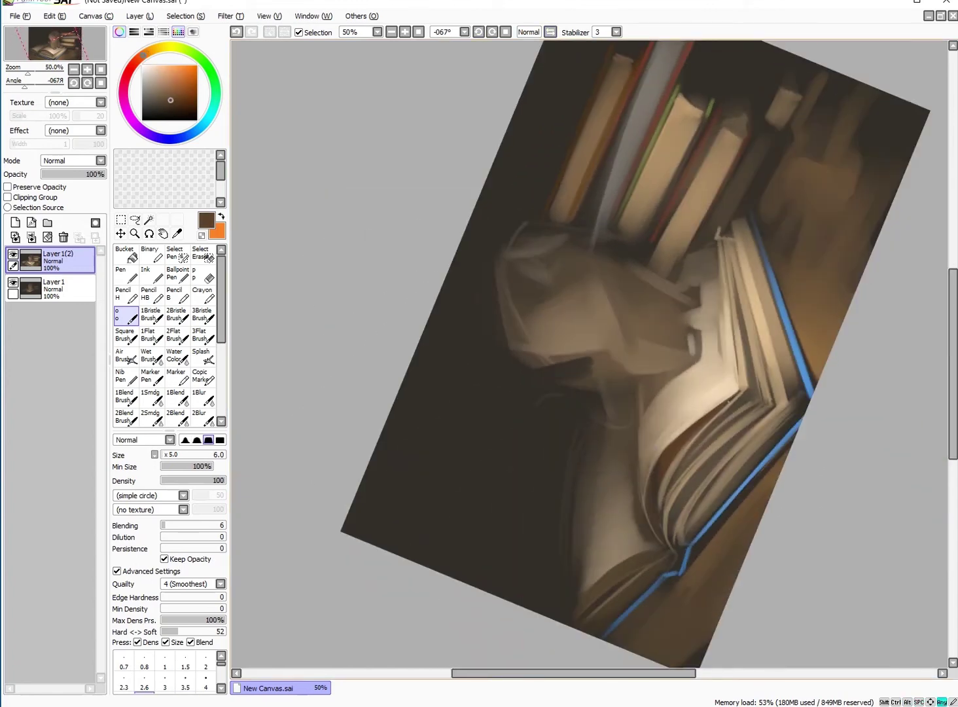
key(bracketleft)
key(bracketleft)
key(bracketleft)
key(bracketleft)
key(bracketleft)
alt+click(690, 426)
key(End)
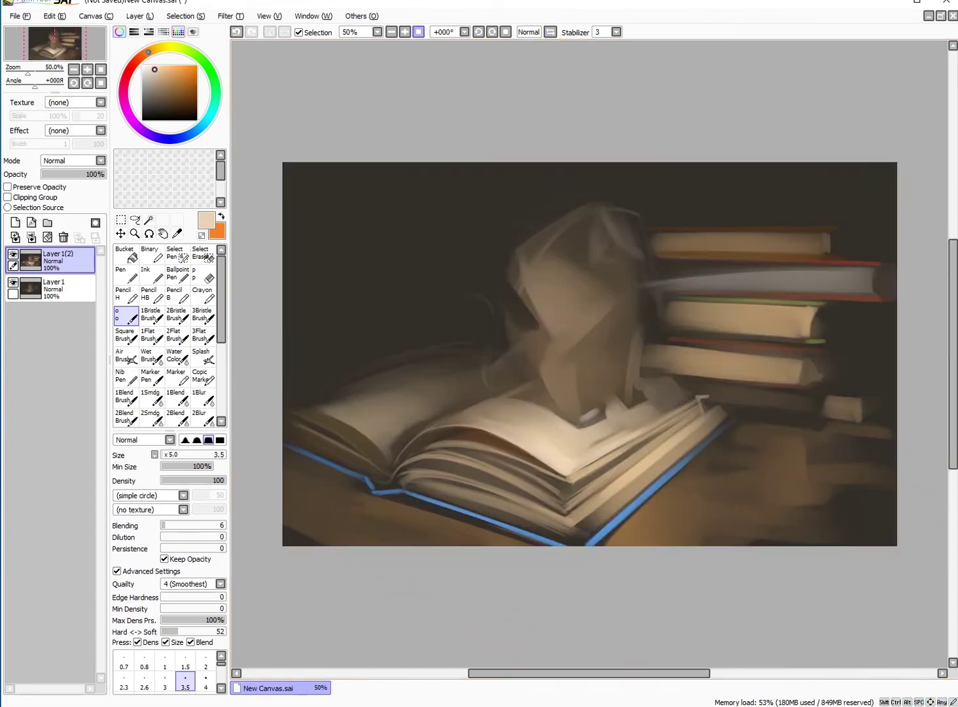
Smooth the open book's top right page along its outer edge with a size 25 brush in sampled page tones
key(bracketright)
key(bracketright)
key(bracketright)
key(bracketright)
key(bracketright)
key(bracketright)
key(bracketright)
mouse_move(583, 453)
mouse_down()
mouse_move(620, 438)
mouse_move(611, 429)
mouse_move(674, 406)
mouse_up()
alt+click(605, 438)
drag(619, 439, 687, 402)
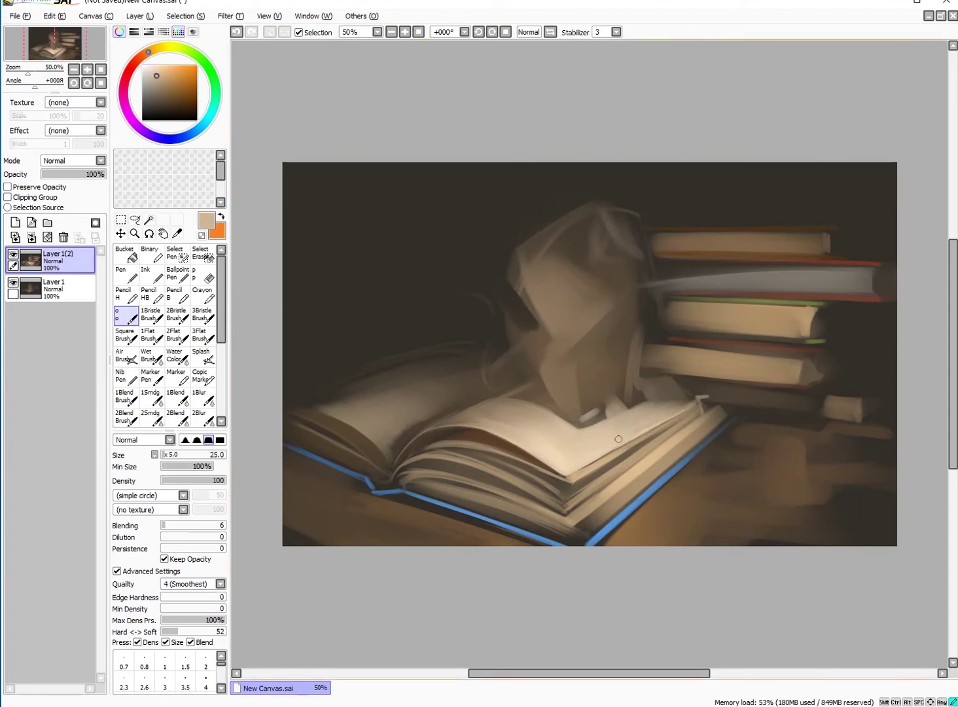
Paint light cream page layers beneath the top page's front corner and along the book's right side, starting with a size 9 brush
alt+click(544, 460)
key(h)
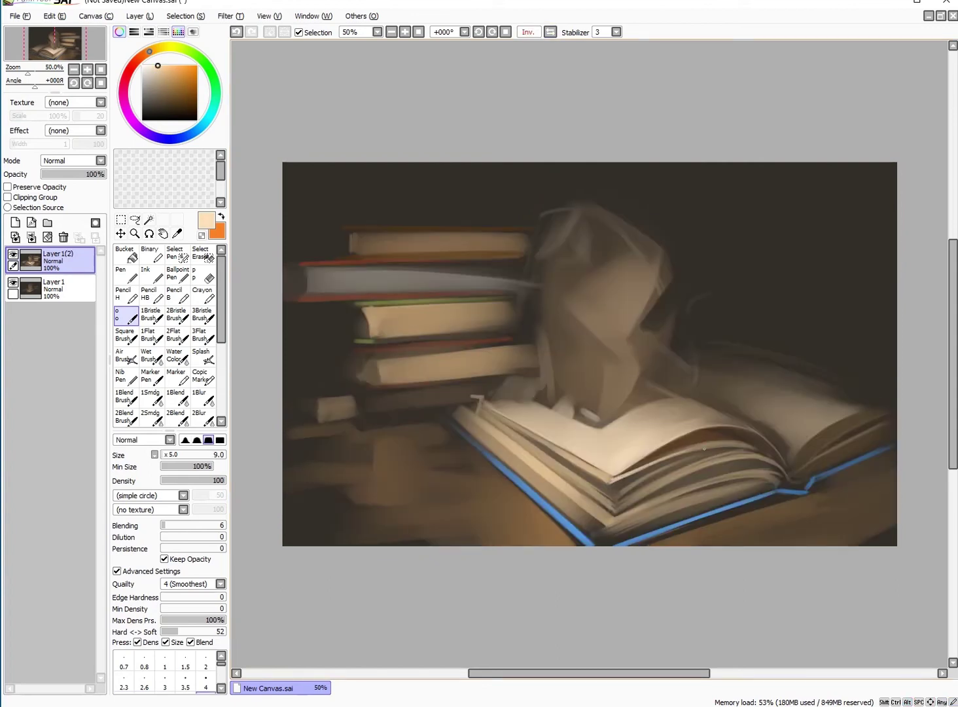
key(h)
drag(584, 469, 648, 438)
key(bracketleft)
key(bracketleft)
mouse_move(546, 485)
mouse_down()
mouse_move(565, 498)
mouse_move(687, 421)
mouse_up()
Block in the lower page layers around the open book's front corner in sampled tan tones with a size 14 brush
key(bracketright)
key(bracketright)
key(bracketright)
alt+click(543, 530)
alt+click(570, 506)
key(bracketright)
alt+click(571, 502)
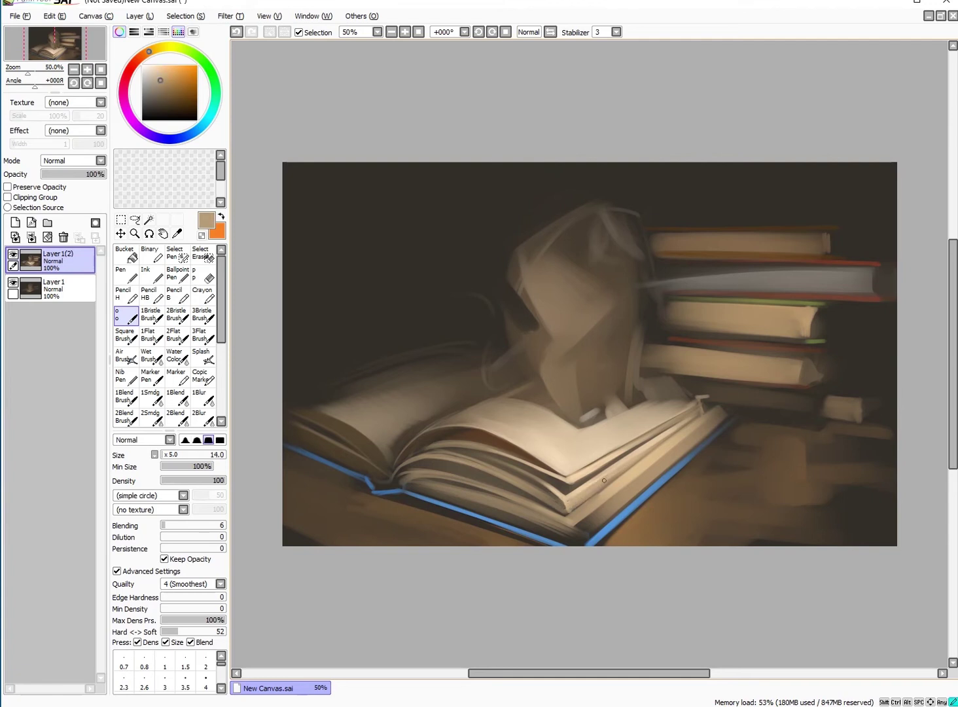
alt+click(538, 531)
alt+click(567, 510)
Define the gaps between the page layers on the book's right side in sampled grey-brown with a size 6 brush
key(bracketleft)
key(bracketleft)
key(bracketleft)
key(bracketleft)
key(bracketleft)
alt+click(671, 440)
alt+click(591, 491)
key(bracketleft)
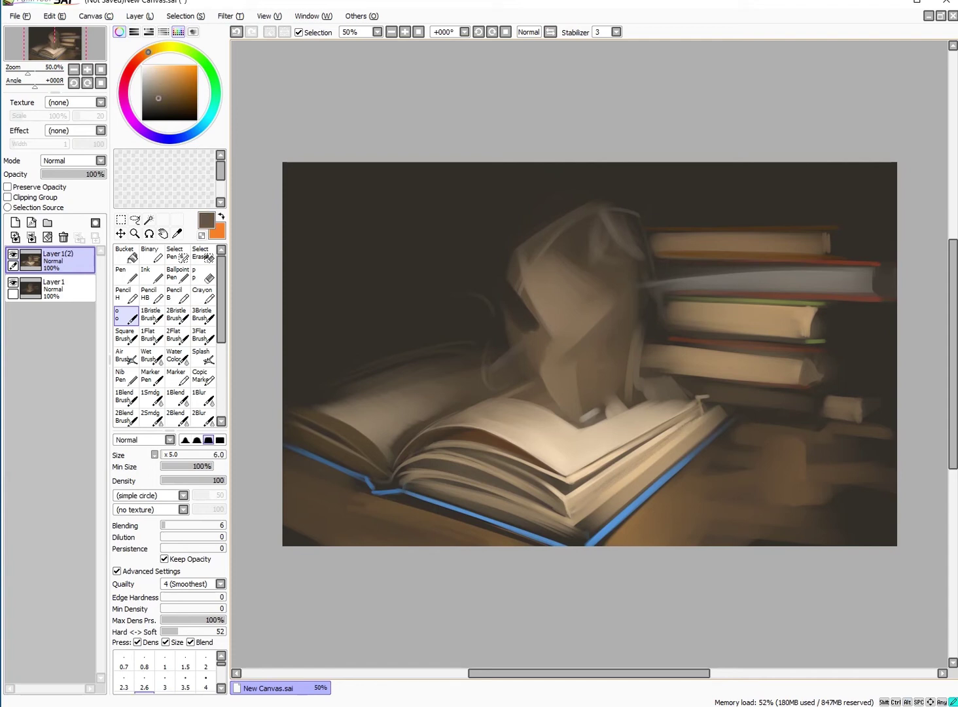
alt+click(609, 488)
alt+click(608, 488)
key(bracketleft)
Paint over the stray light mark at the right page's far corner with a larger brush in sampled surrounding tones
alt+click(648, 458)
alt+click(691, 391)
key(bracketright)
key(bracketright)
key(bracketright)
key(bracketright)
key(bracketright)
key(bracketright)
key(bracketright)
key(bracketright)
alt+click(697, 396)
alt+click(684, 392)
alt+click(714, 406)
Sharpen the page edges at the open book's far right corner with a fine brush, finishing at size 7 in sampled tan
key(bracketleft)
key(bracketleft)
key(bracketleft)
key(bracketleft)
key(bracketleft)
key(bracketleft)
key(bracketleft)
key(bracketleft)
key(bracketleft)
key(bracketleft)
alt+click(707, 406)
key(bracketright)
key(bracketright)
key(bracketright)
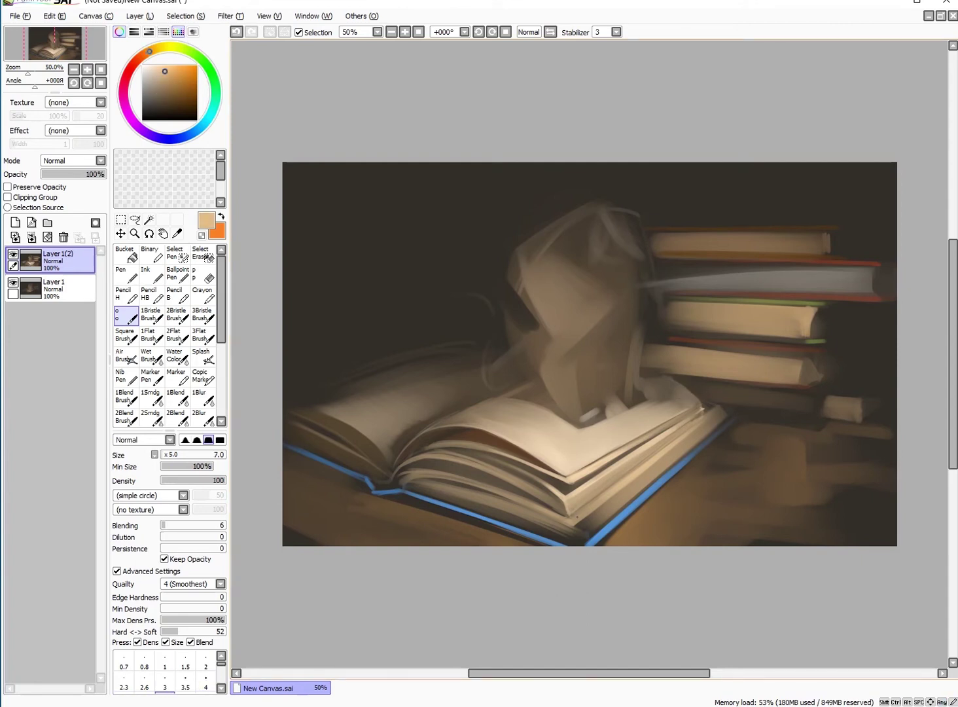
Touch up the page layers near the open book's front corner in sampled cream with size 14 and 9 brushes
alt+click(583, 512)
key(bracketright)
key(bracketright)
key(bracketright)
key(bracketright)
key(bracketright)
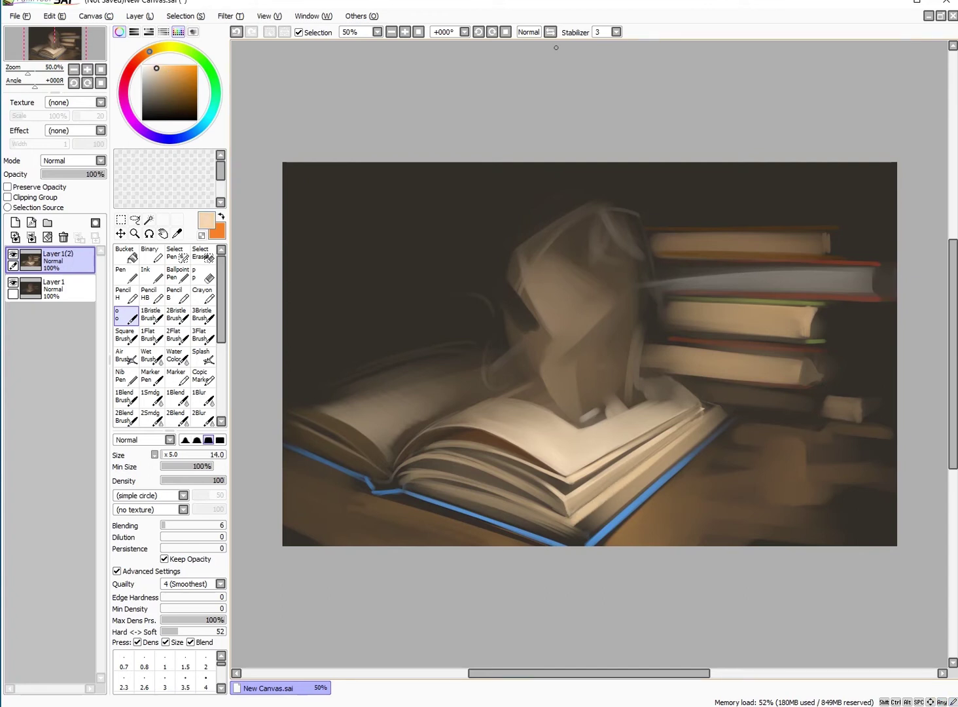
key(h)
key(bracketleft)
key(bracketleft)
key(bracketleft)
key(h)
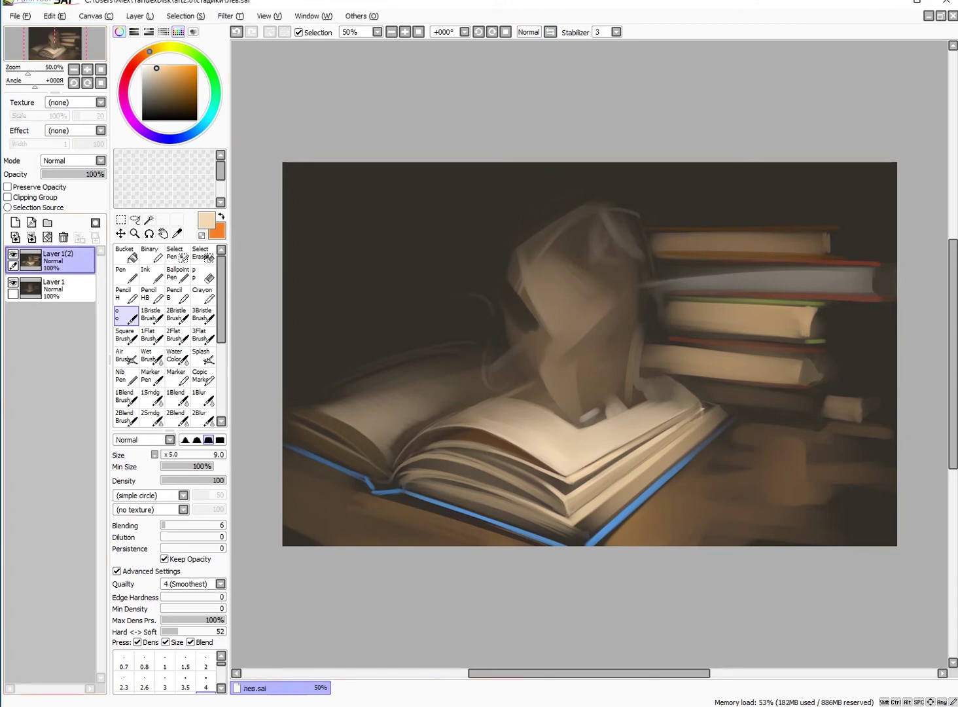
Duplicate the Layer1(2) layer and touch up the small lit block beside the book stack using sampled browns and brush sizes 6 and 7
drag(58, 260, 14, 225)
key(bracketleft)
key(bracketleft)
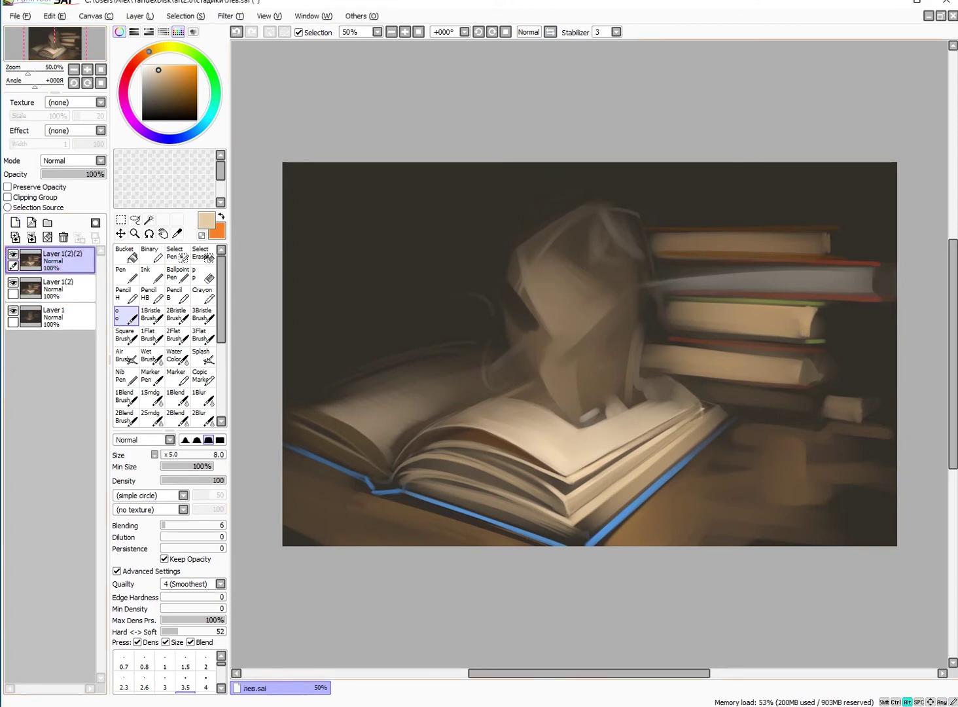
alt+click(844, 419)
key(h)
key(h)
key(h)
key(bracketleft)
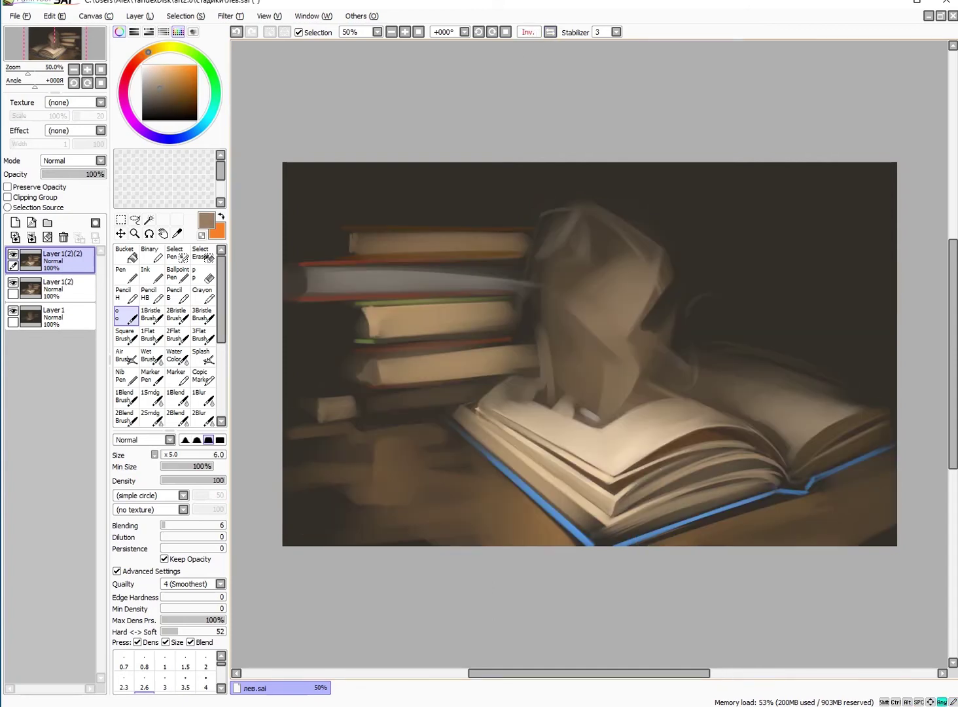
key(bracketright)
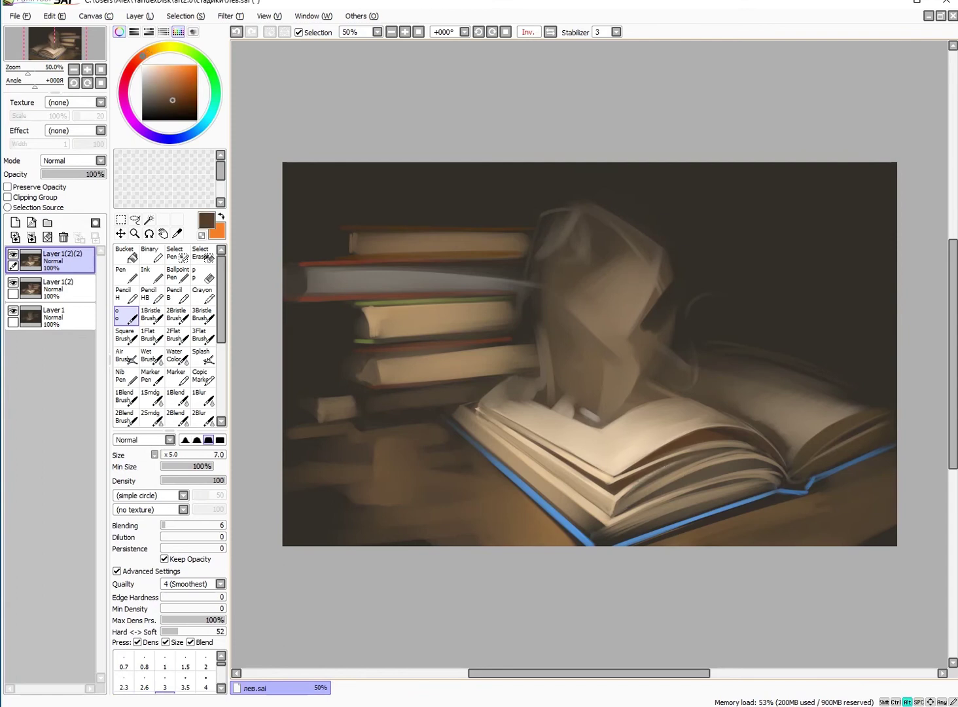
key(h)
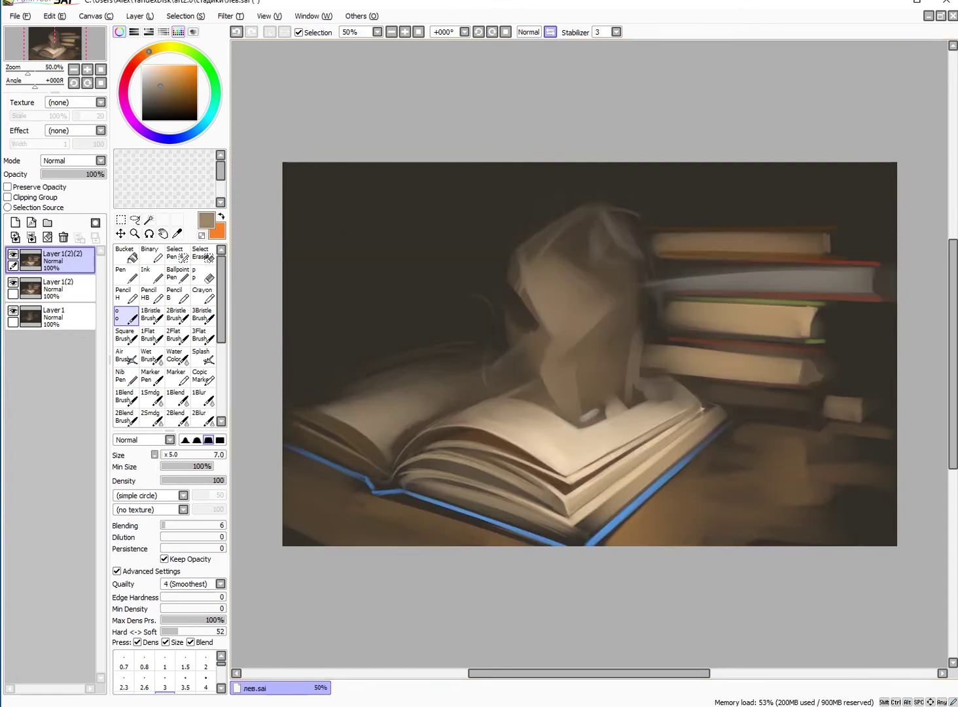
Add a new layer in Overlay mode and airbrush sampled dark background colour over the open book's shaded areas at size 200
click(15, 223)
click(72, 161)
click(66, 196)
click(124, 355)
alt+click(314, 236)
mouse_move(509, 491)
mouse_down()
mouse_move(467, 438)
mouse_move(574, 535)
mouse_up()
key(bracketright)
key(bracketright)
drag(406, 417, 358, 546)
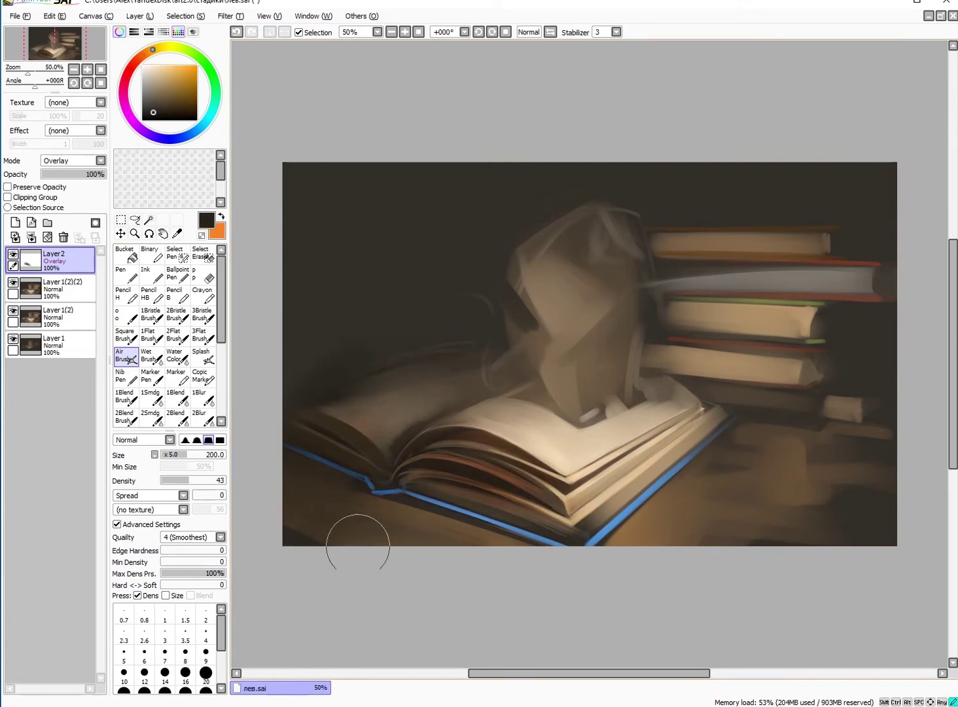
Darken the surrounding scene with the Air Brush at size 500 and merge the Overlay layer into the layer below
key(bracketright)
key(bracketright)
key(bracketright)
drag(328, 294, 856, 599)
click(64, 237)
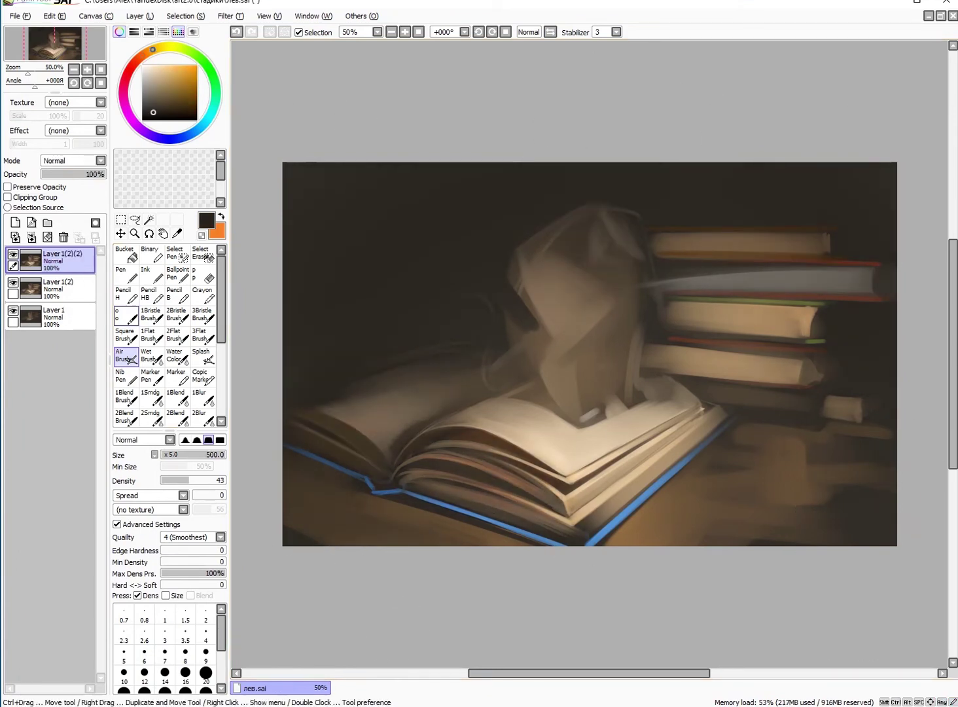
Fill in the lowest page layers at the book's front corner above the blue cover in tan, working up to a size 10 brush
key(b)
key(h)
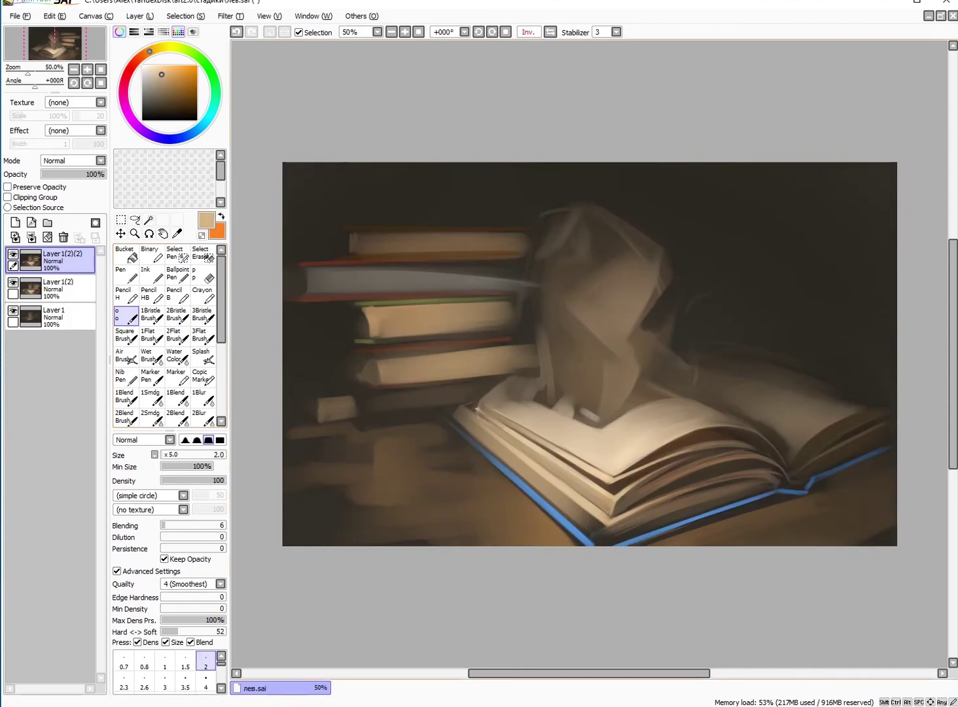
key(bracketright)
key(h)
key(bracketright)
key(bracketright)
key(bracketright)
key(bracketright)
key(bracketright)
key(bracketright)
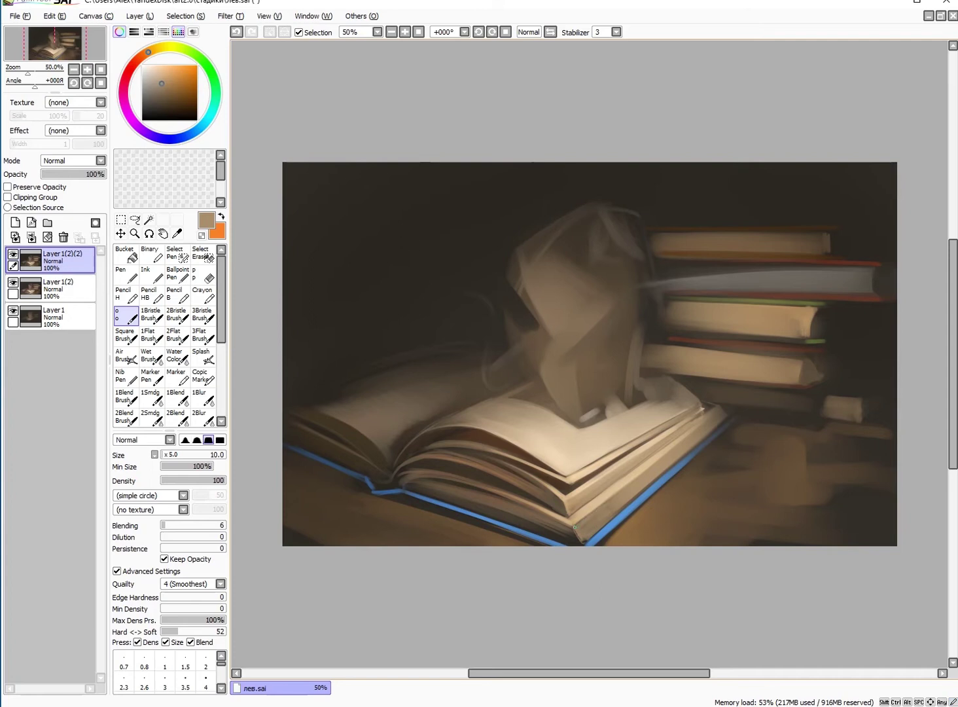
Paint the lowest page edge along the book's right side down to the front corner in a sampled page tone
alt+click(576, 524)
drag(704, 426, 606, 532)
key(bracketleft)
key(h)
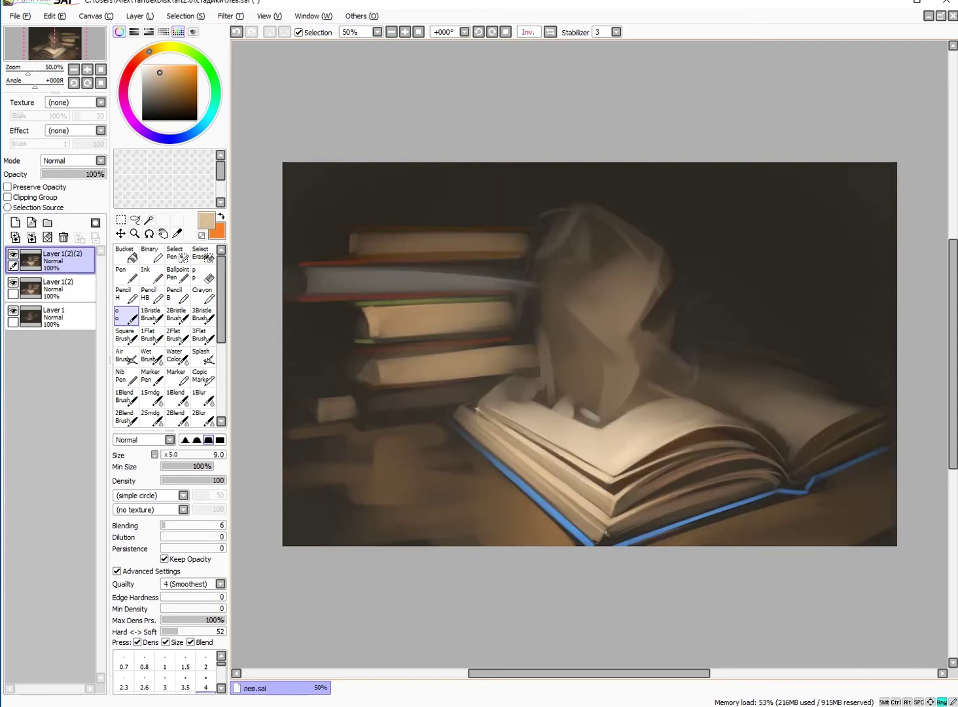
Deepen the shadows between the front page layers and the blue cover in sampled browns with a size 9 brush
alt+click(761, 485)
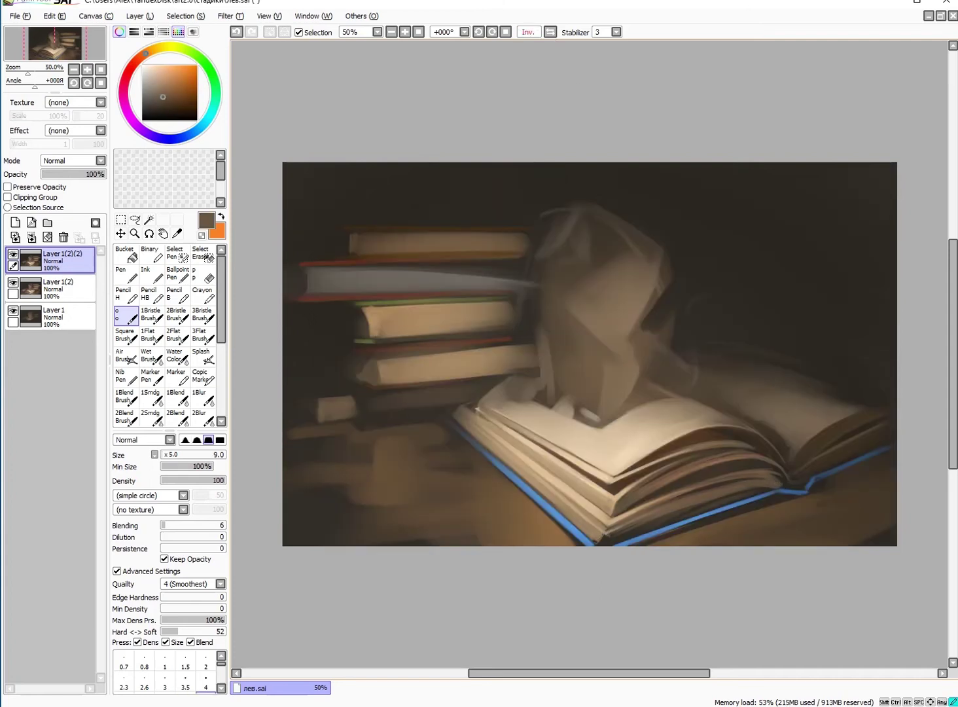
alt+click(725, 501)
alt+click(656, 524)
alt+click(748, 488)
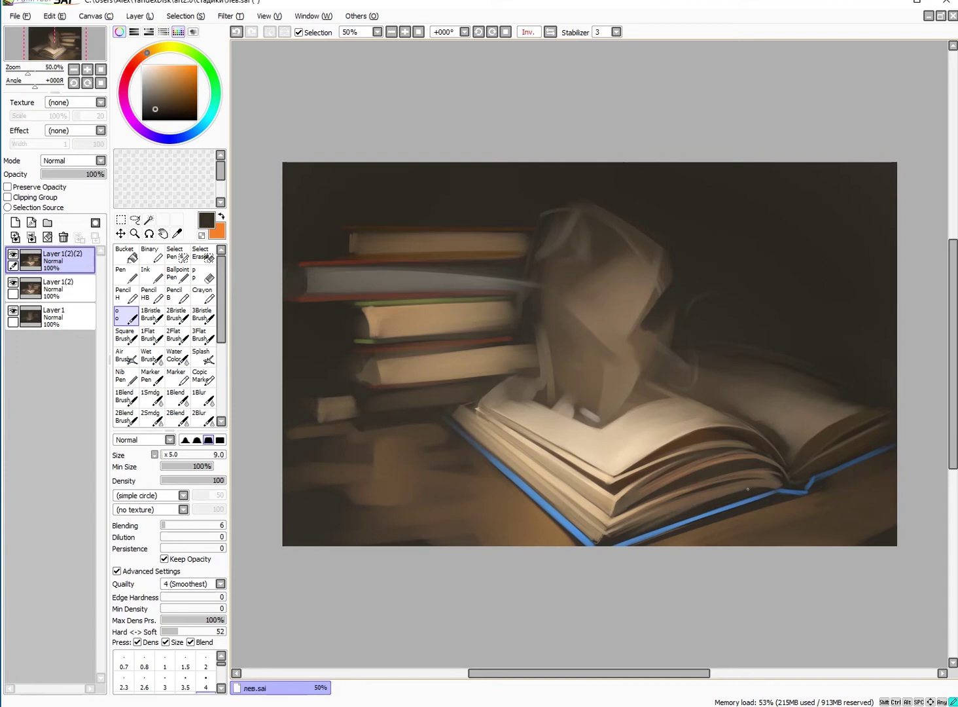
Refine the lower edge of the page block from the front corner to the spine with a size 6 brush in sampled tones
key(h)
key(bracketleft)
key(bracketleft)
key(bracketleft)
alt+click(622, 536)
alt+click(401, 465)
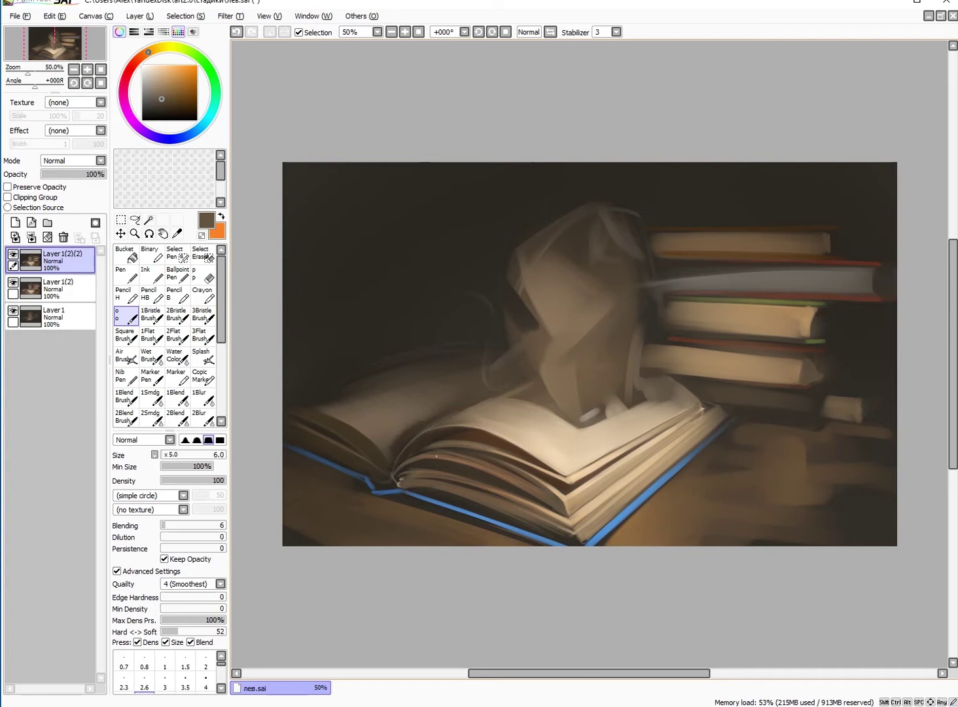
Touch up the curved page layers beside the book's spine in sampled tones, working down to a size 2.6 brush
alt+click(404, 466)
key(bracketright)
key(bracketright)
key(bracketright)
alt+click(407, 449)
key(bracketleft)
key(bracketleft)
key(bracketleft)
key(bracketleft)
key(bracketleft)
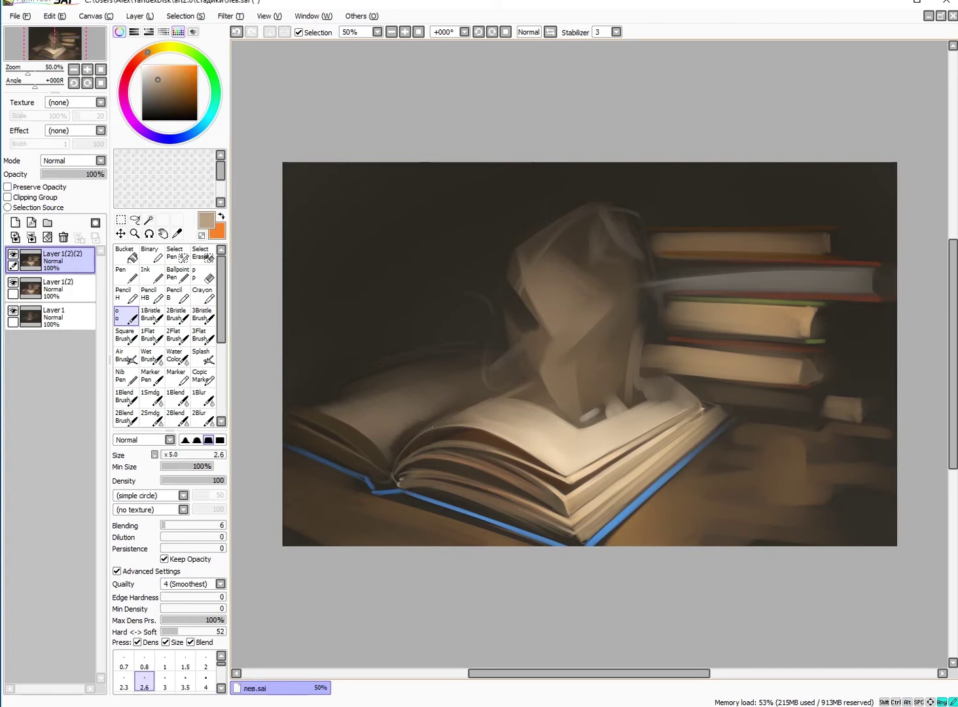
Refine the left page's edge where it curves into the spine with sampled page tones
alt+click(379, 433)
alt+click(370, 428)
key(bracketright)
key(bracketright)
key(bracketright)
key(bracketright)
key(bracketright)
key(bracketright)
Smooth the left page's surface and outer edge in sampled tones with a larger brush
alt+click(331, 435)
alt+click(296, 442)
key(bracketright)
key(bracketright)
key(bracketright)
key(bracketright)
key(bracketright)
key(bracketright)
key(bracketright)
key(bracketright)
key(bracketright)
key(bracketright)
key(bracketright)
key(Delete)
Clean up the page edges around the spine and the left page's far edge with smaller brushes in sampled tones
alt+click(466, 405)
key(bracketleft)
key(bracketleft)
key(bracketleft)
key(bracketleft)
key(bracketleft)
key(bracketleft)
key(bracketleft)
key(bracketleft)
key(bracketleft)
key(bracketleft)
key(bracketleft)
key(bracketleft)
key(bracketleft)
key(bracketleft)
alt+click(372, 487)
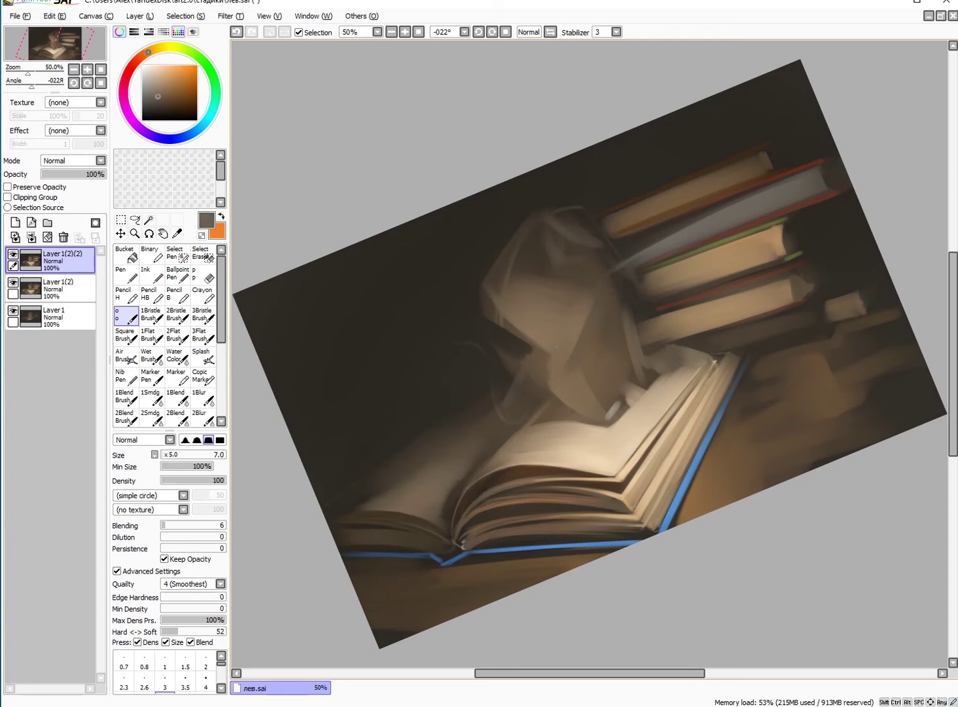
key(Home)
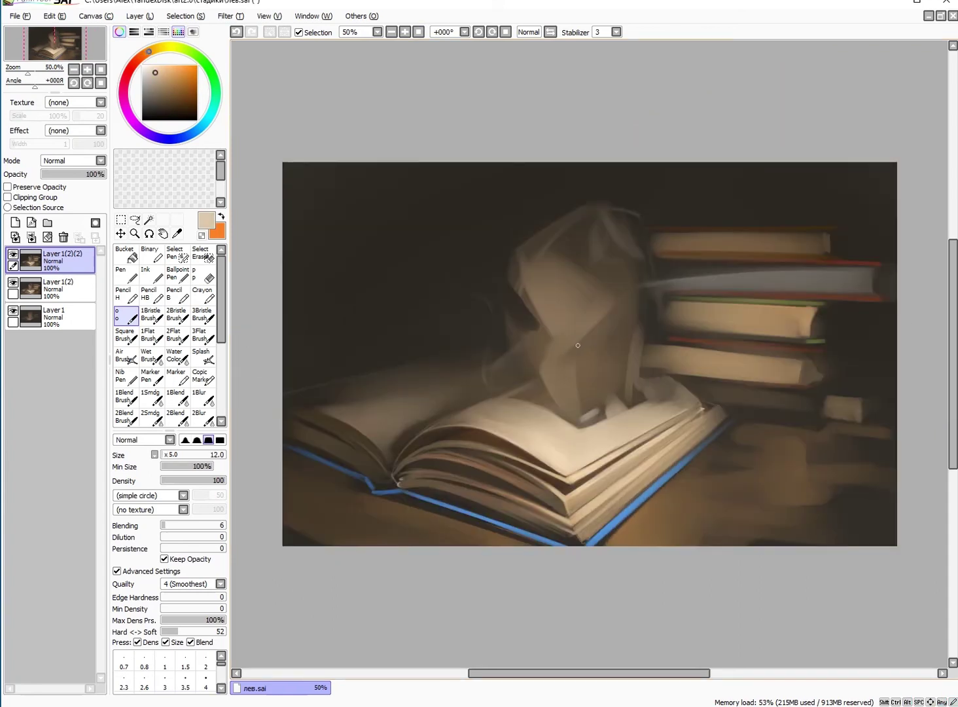
Add a new layer above the painting and set its blending mode to Overlay
key(bracketright)
key(bracketright)
key(bracketright)
key(bracketright)
key(bracketright)
key(bracketright)
click(15, 222)
click(72, 161)
click(56, 198)
Paint saturated orange over the central figure and its feet on the overlay layer with a size 60 brush
key(bracketright)
key(bracketright)
key(bracketright)
key(bracketright)
key(bracketright)
key(bracketright)
key(bracketright)
key(bracketright)
key(bracketright)
key(bracketright)
key(bracketright)
key(bracketright)
key(bracketright)
drag(512, 306, 563, 308)
drag(609, 353, 589, 413)
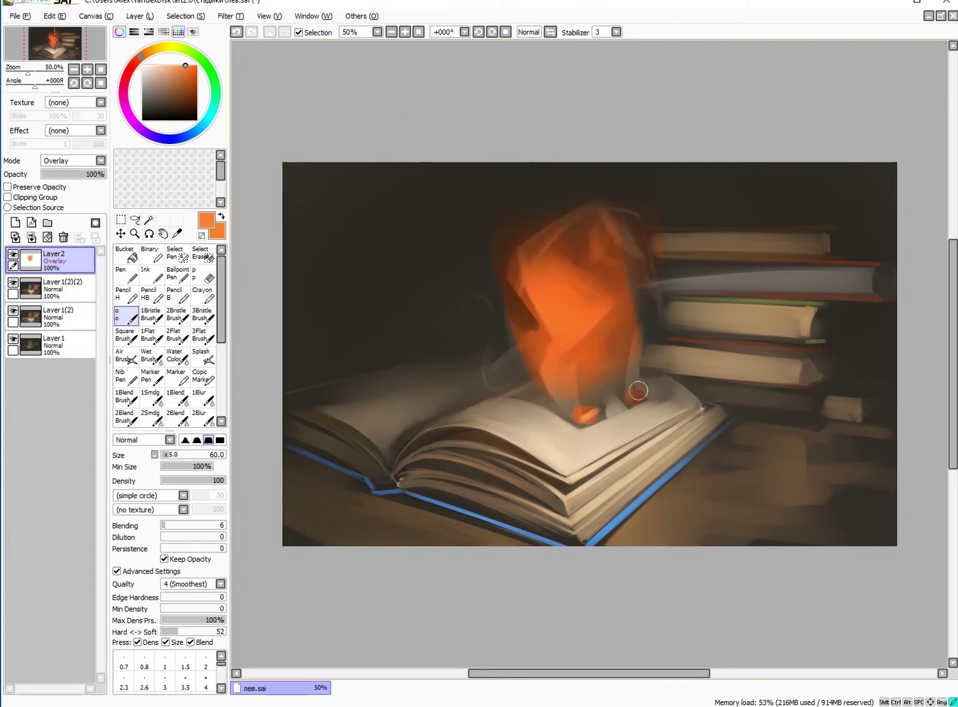
Merge the orange overlay into the layer below at 23% opacity, with its spill around the figure erased
drag(98, 174, 56, 174)
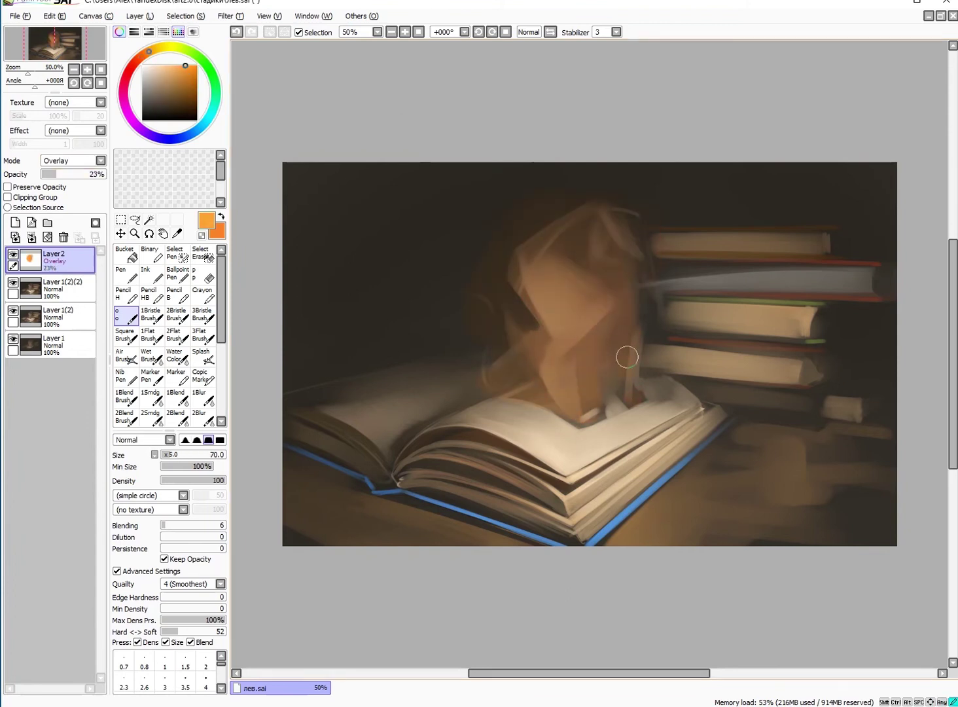
click(203, 273)
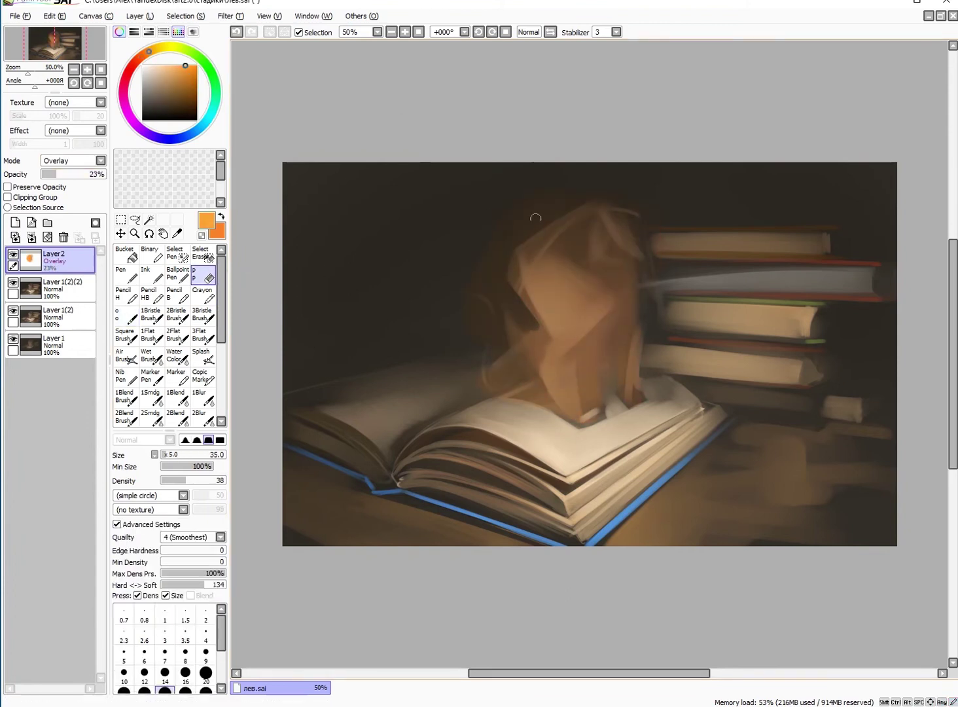
key(ctrl+e)
Paint the figure's near front leg in a light orange-tan with a size 16 brush
key(b)
alt+click(670, 257)
key(bracketleft)
key(bracketleft)
key(bracketleft)
key(bracketleft)
key(bracketleft)
key(bracketleft)
key(bracketleft)
key(bracketleft)
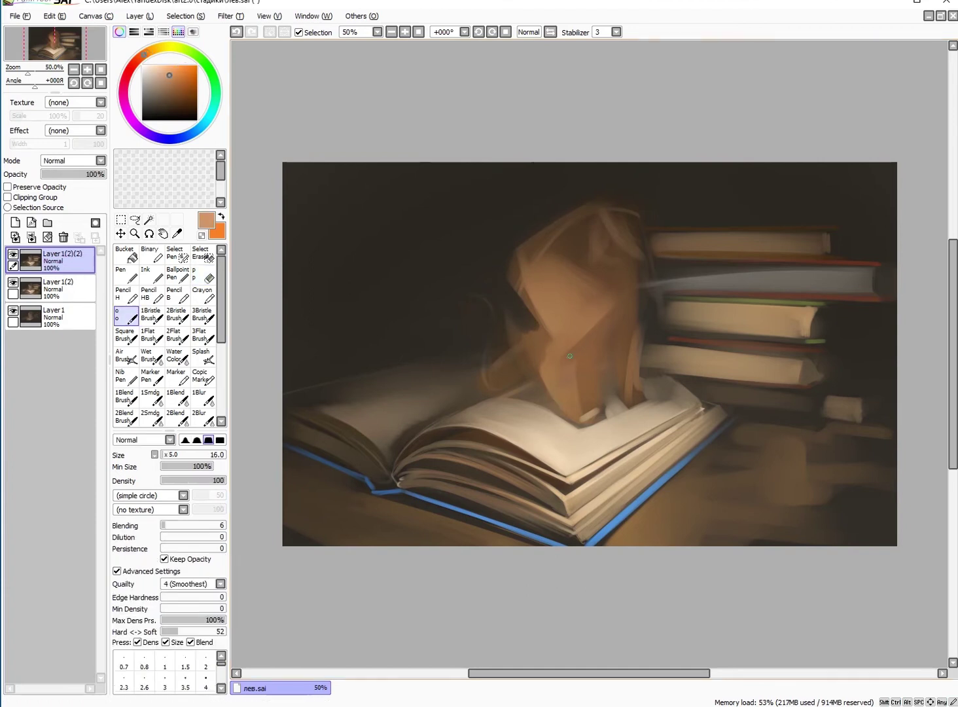
drag(552, 384, 560, 368)
Darken the gap between the figure's front legs in a sampled brown with a smaller brush
alt+click(524, 328)
key(bracketleft)
key(bracketleft)
key(bracketleft)
key(bracketleft)
key(bracketleft)
key(bracketleft)
Shape the near front paw on the open page and define its dark edge with a size 4 brush
mouse_move(584, 408)
mouse_down()
mouse_move(567, 362)
mouse_move(602, 417)
mouse_up()
alt+click(593, 408)
key(bracketright)
alt+click(589, 408)
key(bracketleft)
key(bracketleft)
key(bracketleft)
key(bracketleft)
key(bracketleft)
key(bracketleft)
key(bracketleft)
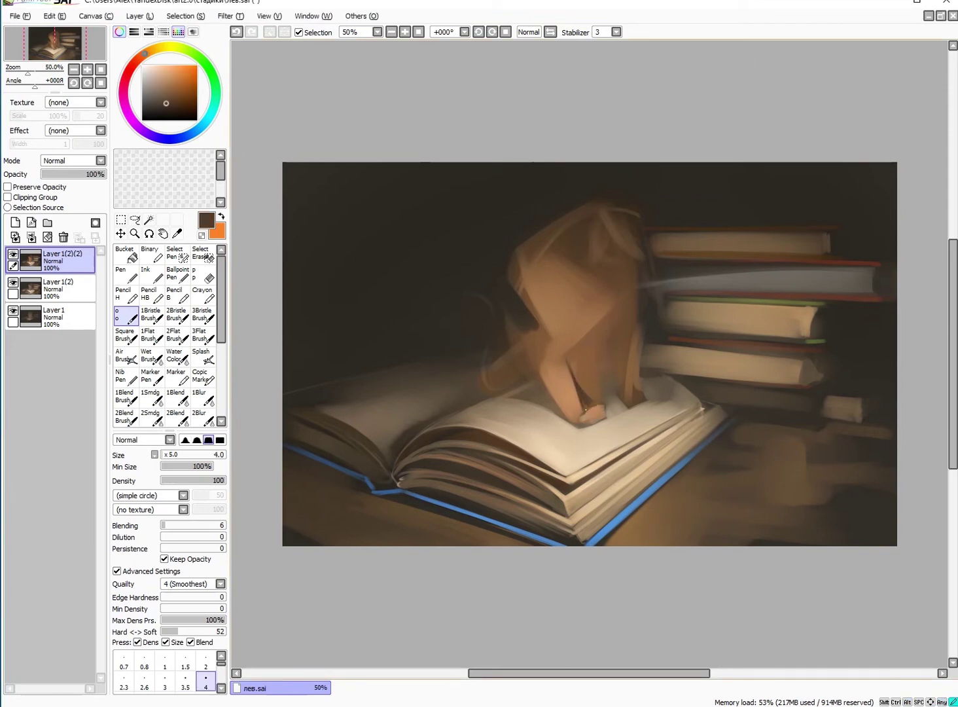
Refine the near front paw with light tan at size 9 and its contact shadow with dark brown at size 7
key(bracketright)
key(bracketright)
key(bracketright)
key(bracketright)
key(bracketright)
alt+click(573, 421)
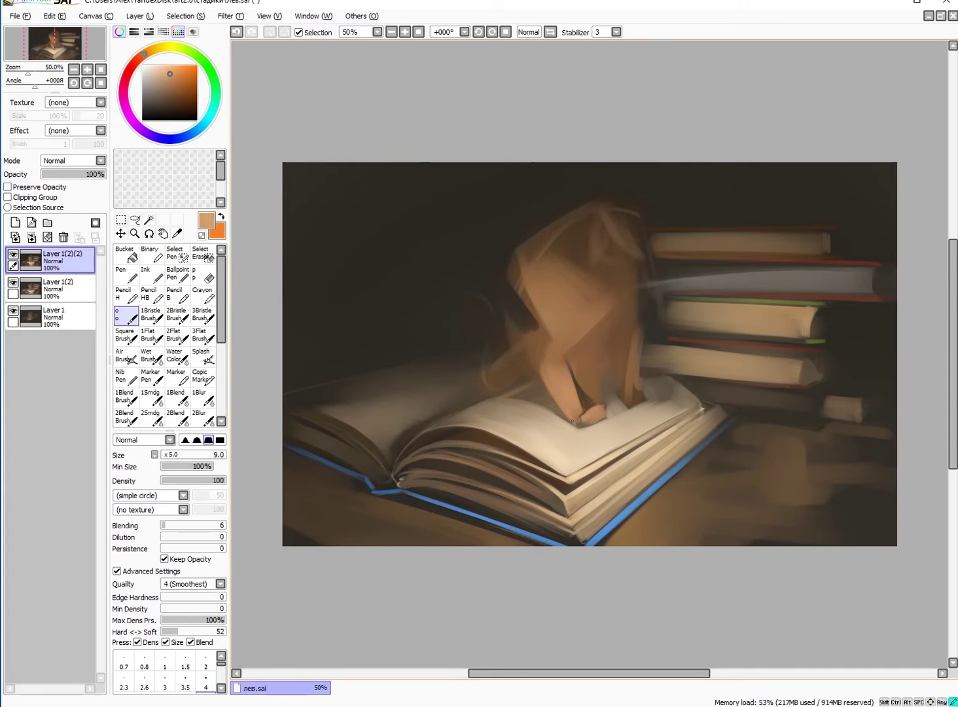
alt+click(575, 424)
key(bracketleft)
key(bracketleft)
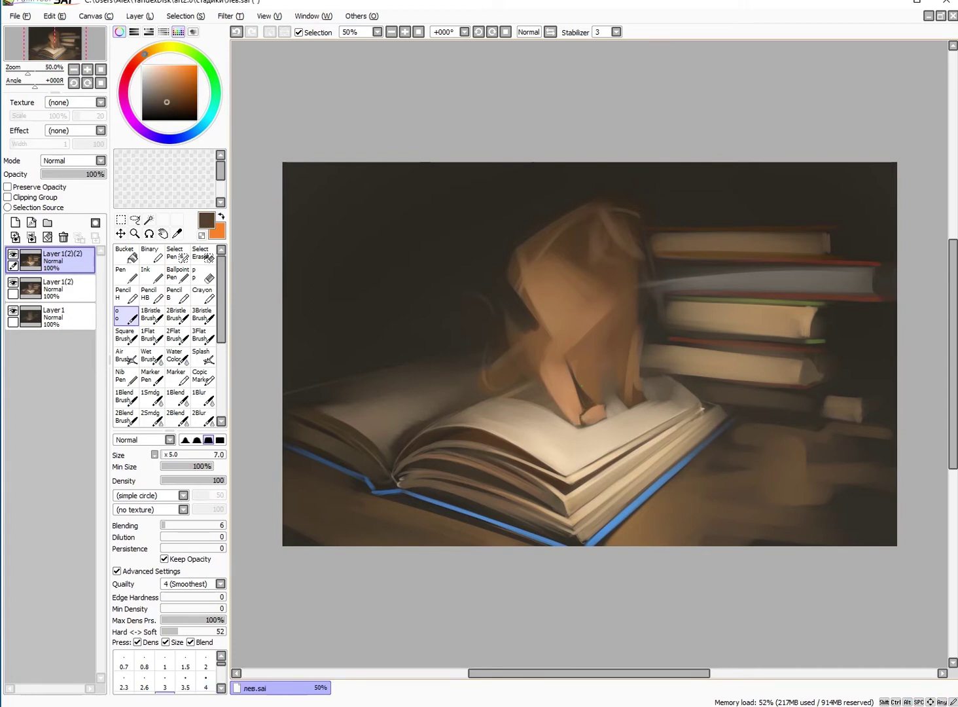
key(bracketleft)
Paint the lit plane of the near front leg in warm peach tones with a size 16 brush
key(bracketright)
key(bracketright)
key(bracketright)
key(bracketright)
key(bracketright)
key(bracketright)
alt+click(549, 364)
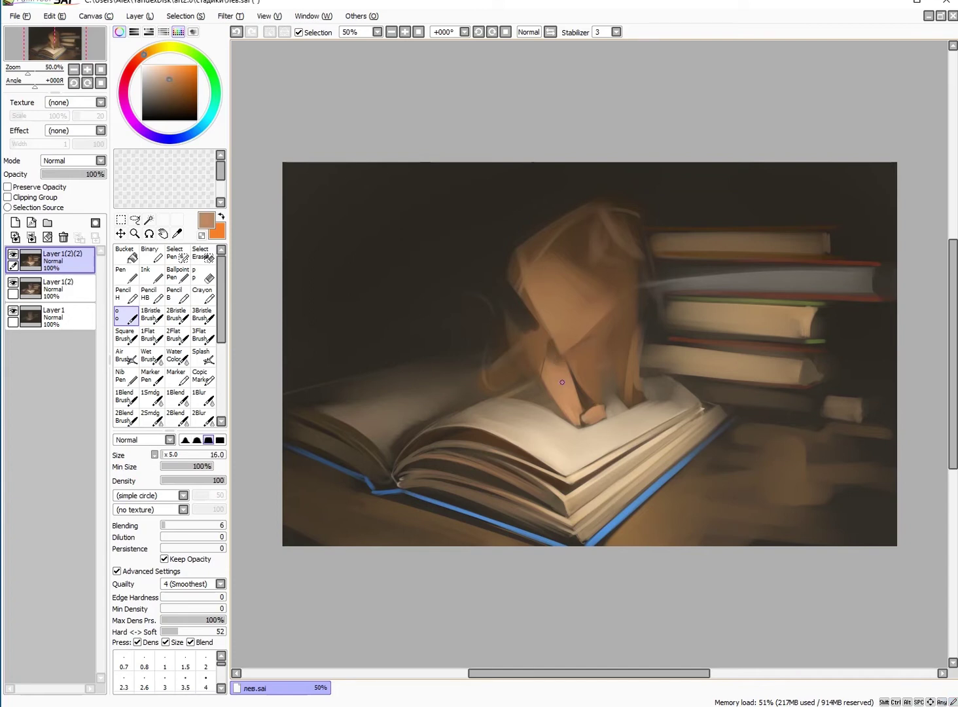
mouse_move(549, 364)
mouse_down()
mouse_move(563, 370)
mouse_move(562, 386)
mouse_up()
Sharpen the edges of the near front leg's highlight in light peach with a size 2.6 brush
key(bracketleft)
key(bracketleft)
key(bracketleft)
key(bracketleft)
key(bracketleft)
key(bracketleft)
key(bracketleft)
key(bracketleft)
key(bracketleft)
key(bracketleft)
key(bracketleft)
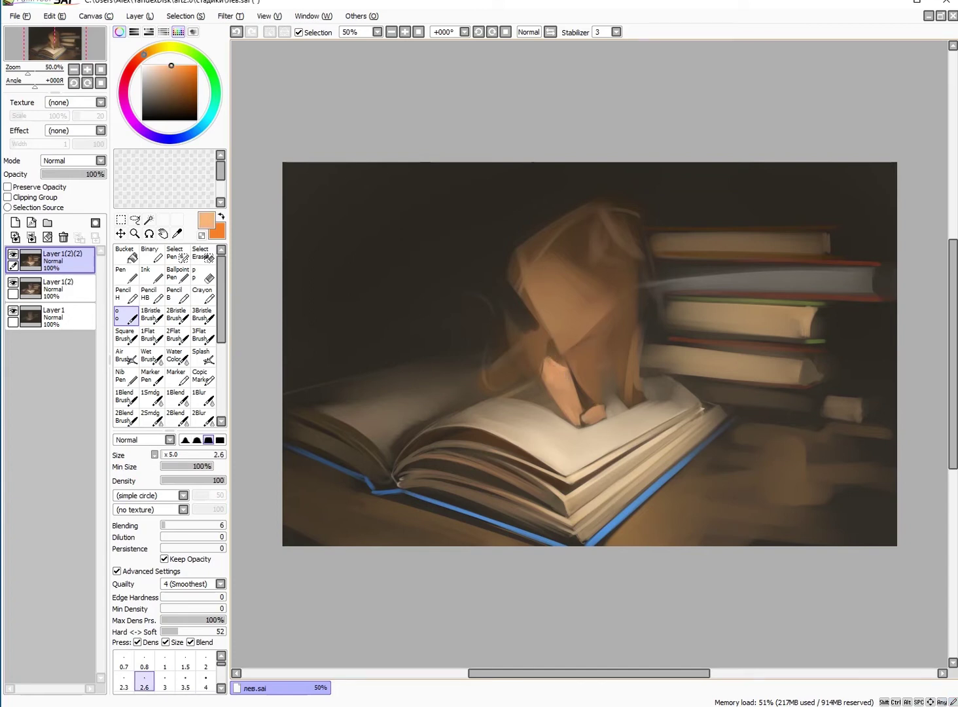
Paint a light peach facet on the figure's lower chest just above the near front leg, working down to size 6
key(bracketright)
key(bracketright)
key(bracketright)
key(bracketright)
key(bracketright)
key(bracketright)
key(bracketright)
key(bracketright)
key(bracketright)
key(bracketright)
key(bracketright)
mouse_move(580, 346)
mouse_down()
mouse_move(559, 338)
mouse_move(570, 345)
mouse_up()
key(bracketleft)
key(bracketleft)
key(bracketleft)
key(bracketleft)
key(bracketleft)
key(bracketleft)
key(bracketleft)
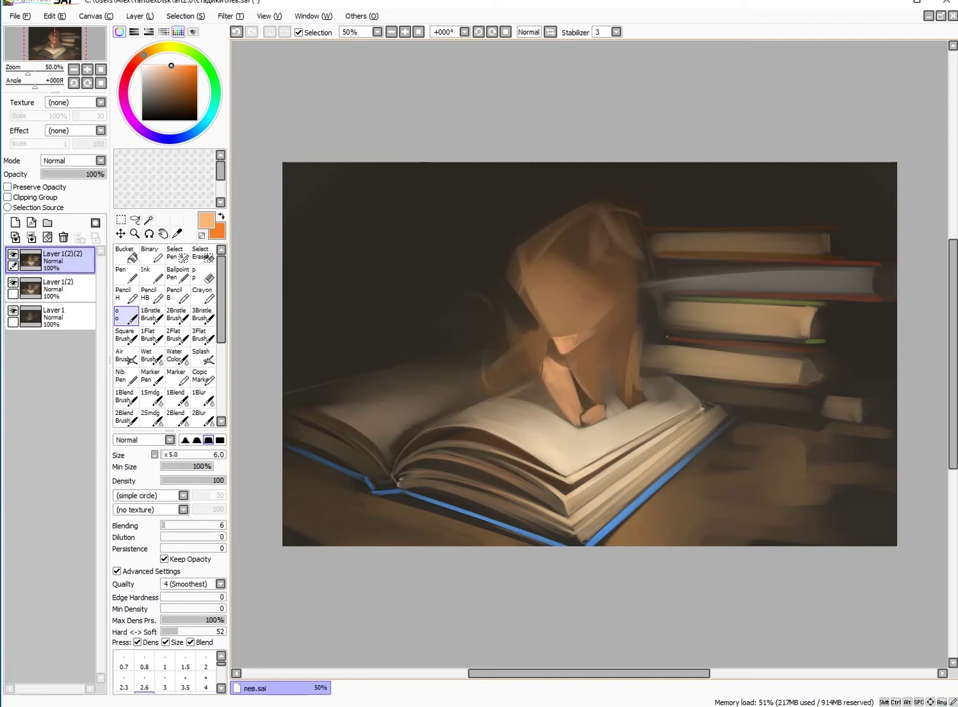
Paint the area between the figure's front legs in sampled brown with a size 20 brush
alt+click(615, 366)
key(bracketright)
key(bracketright)
key(bracketright)
key(bracketright)
key(bracketright)
key(bracketright)
key(bracketright)
key(bracketright)
mouse_move(608, 337)
mouse_down()
mouse_move(605, 387)
mouse_move(616, 379)
mouse_move(607, 360)
mouse_up()
Refine the lower chest facet in tan and the far front leg in brown, working down to size 9
alt+click(564, 345)
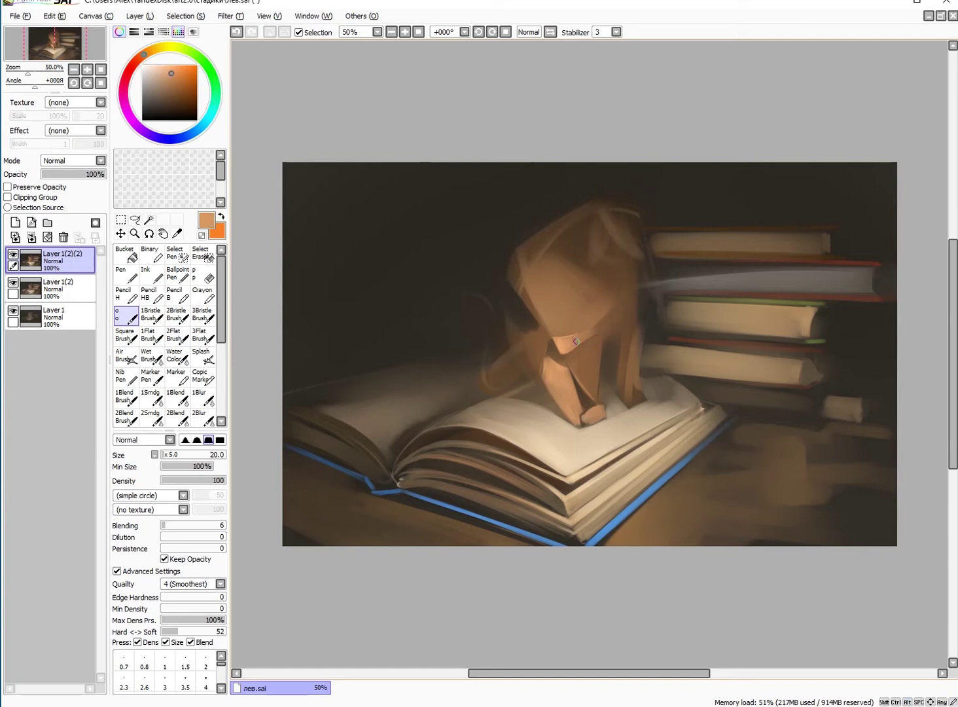
key(bracketleft)
key(bracketleft)
key(bracketleft)
key(bracketleft)
key(bracketleft)
alt+click(629, 354)
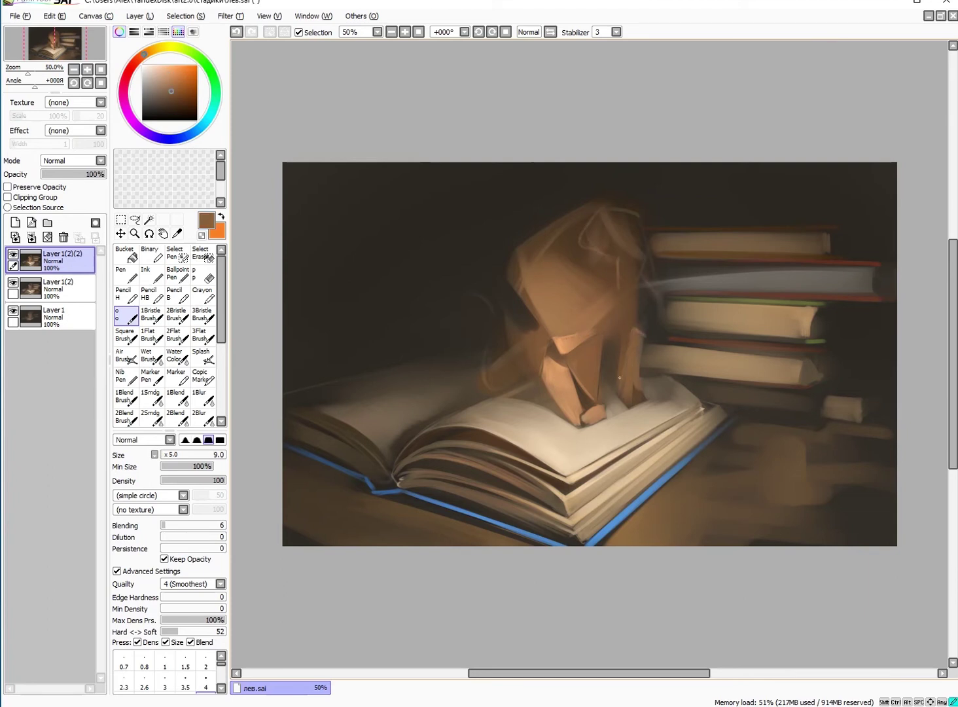
Define the dark gap beside the far front leg in near-black at size 7, then switch to a blue hue and size 4
alt+click(620, 378)
key(bracketleft)
key(bracketleft)
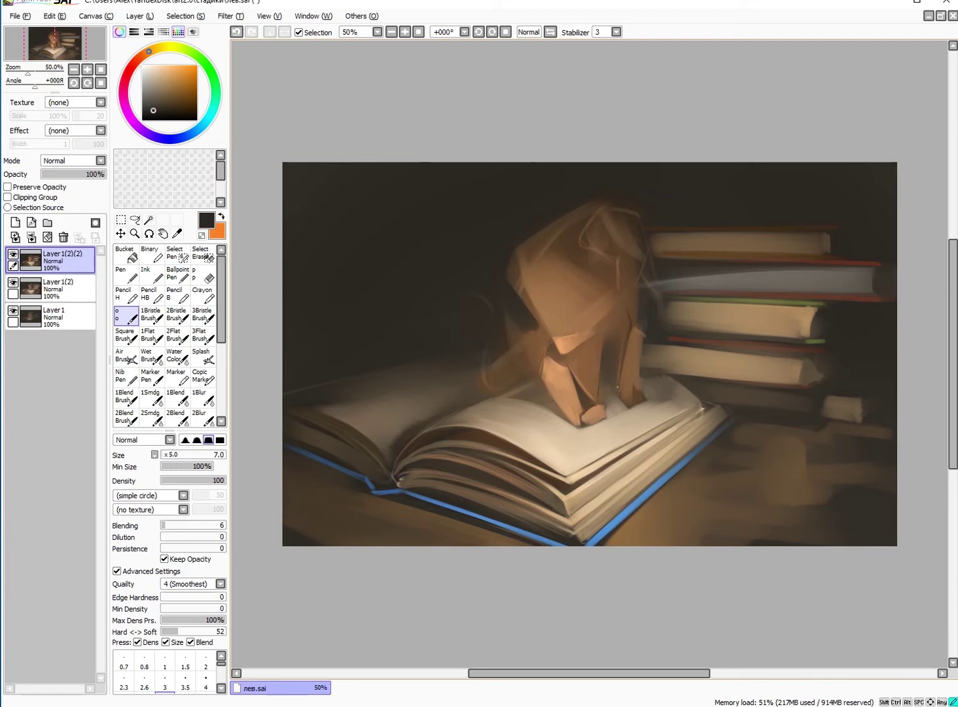
click(184, 137)
click(206, 681)
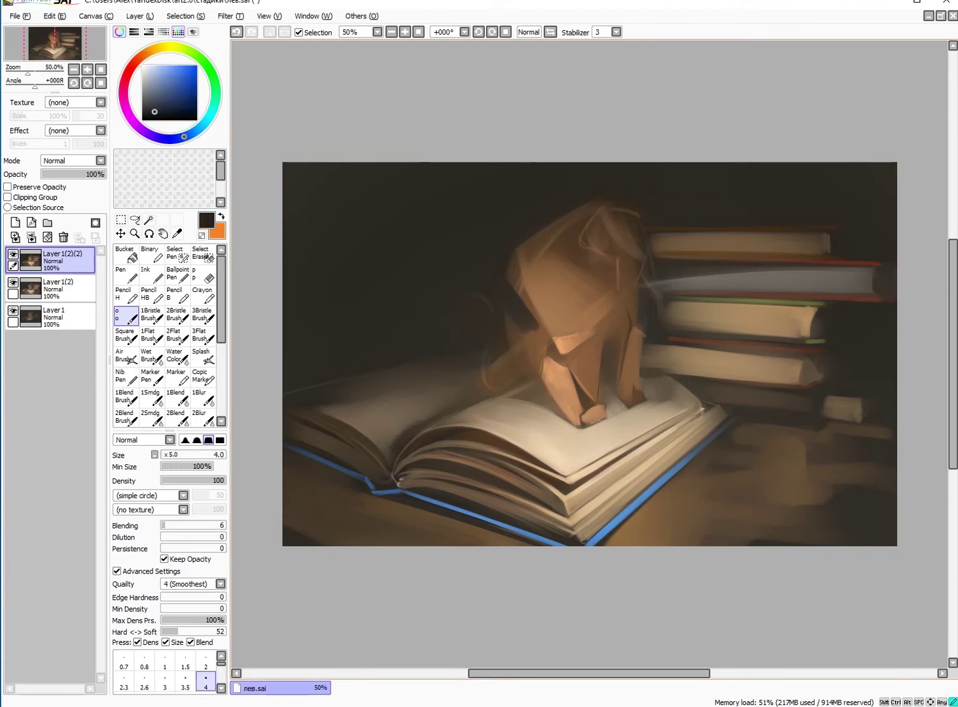
Sharpen the near front leg's outer edge and top with light peach at size 4 and tan at size 8
key(bracketright)
key(bracketright)
key(bracketright)
key(bracketright)
key(bracketright)
key(bracketleft)
key(bracketleft)
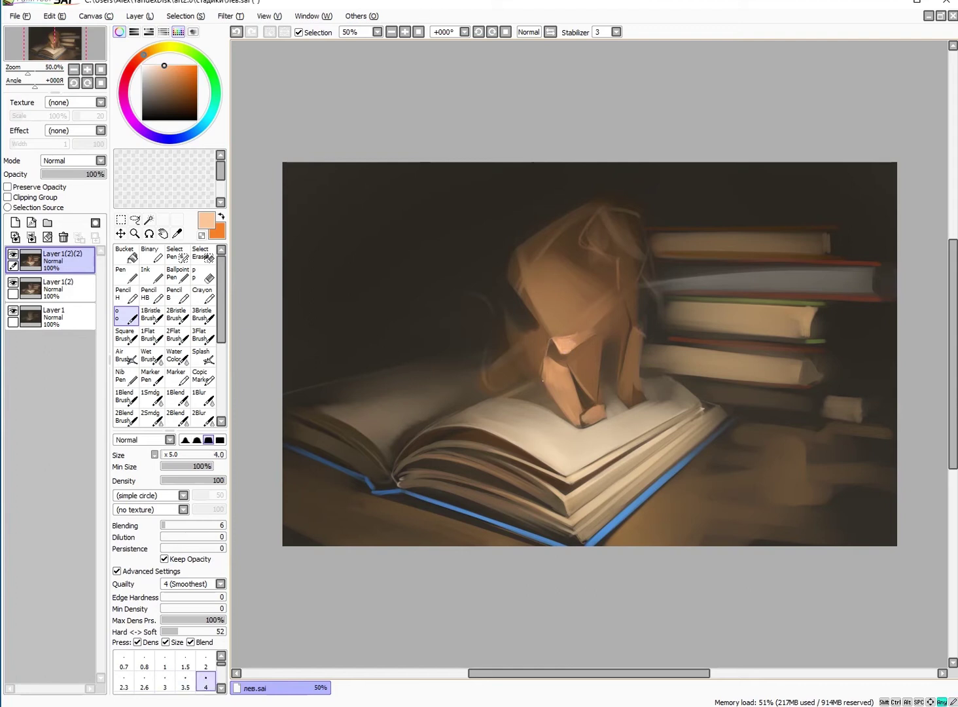
alt+click(548, 350)
key(bracketright)
key(bracketright)
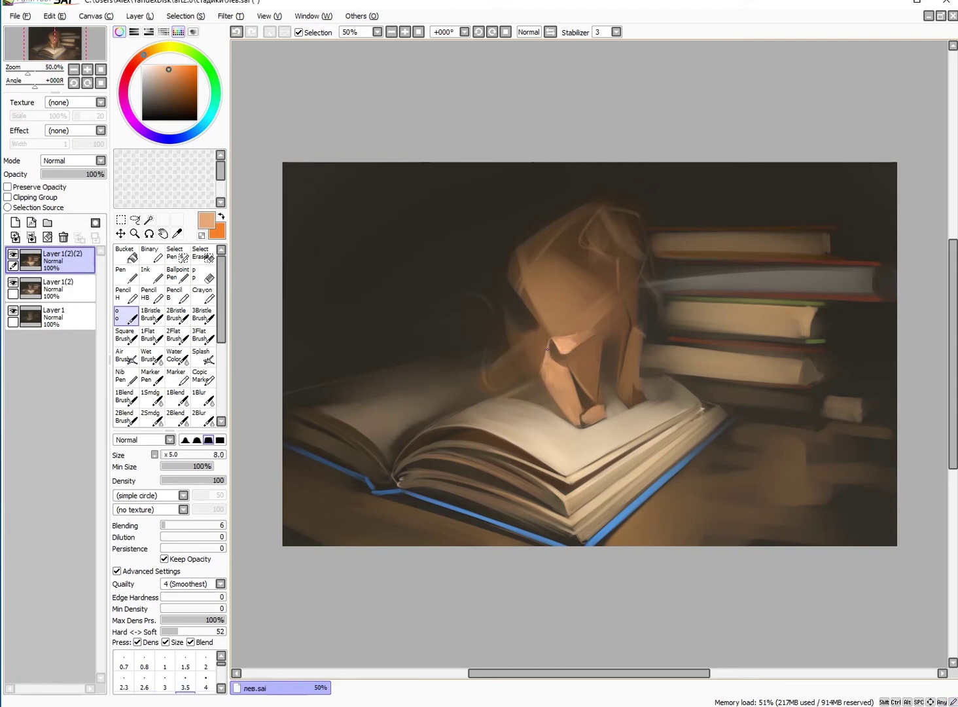
Clean up the outer contour of the near front leg with dark brown at size 9
alt+click(542, 363)
key(bracketleft)
key(bracketleft)
key(bracketleft)
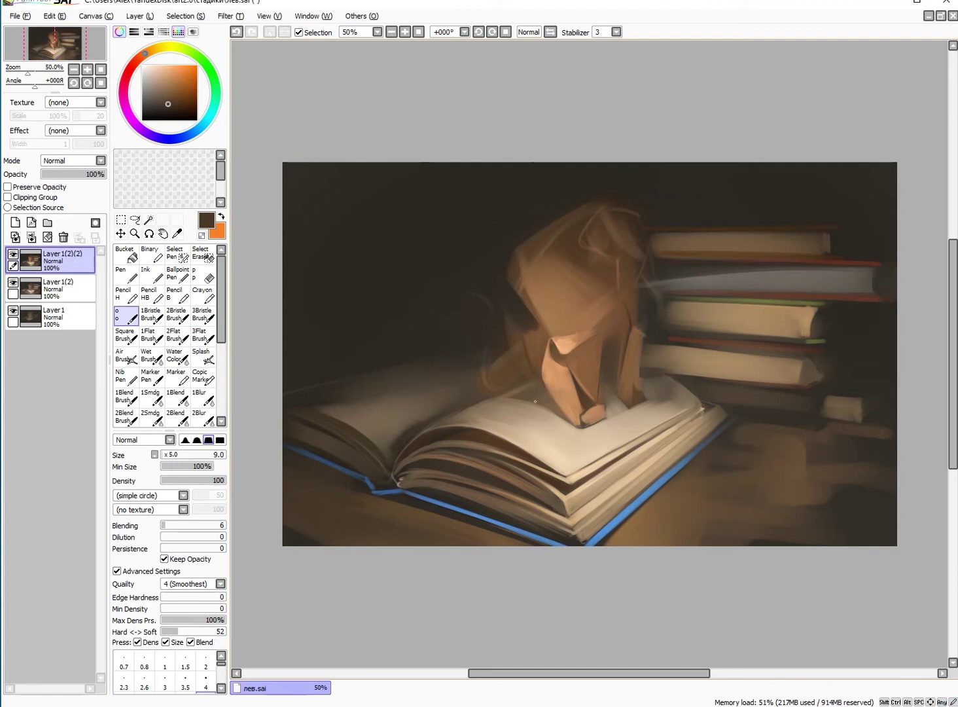
Paint a broad facet across the figure's lower chest in the sampled shoulder brown with an enlarged brush
key(bracketright)
key(bracketright)
key(bracketright)
key(bracketright)
key(bracketright)
key(bracketright)
key(bracketright)
alt+click(562, 299)
mouse_move(562, 299)
mouse_down()
mouse_move(581, 277)
mouse_move(596, 316)
mouse_up()
Lighten the chest plane just above the near front leg in tan at size 14
key(bracketleft)
key(bracketleft)
key(bracketleft)
key(bracketleft)
alt+click(574, 327)
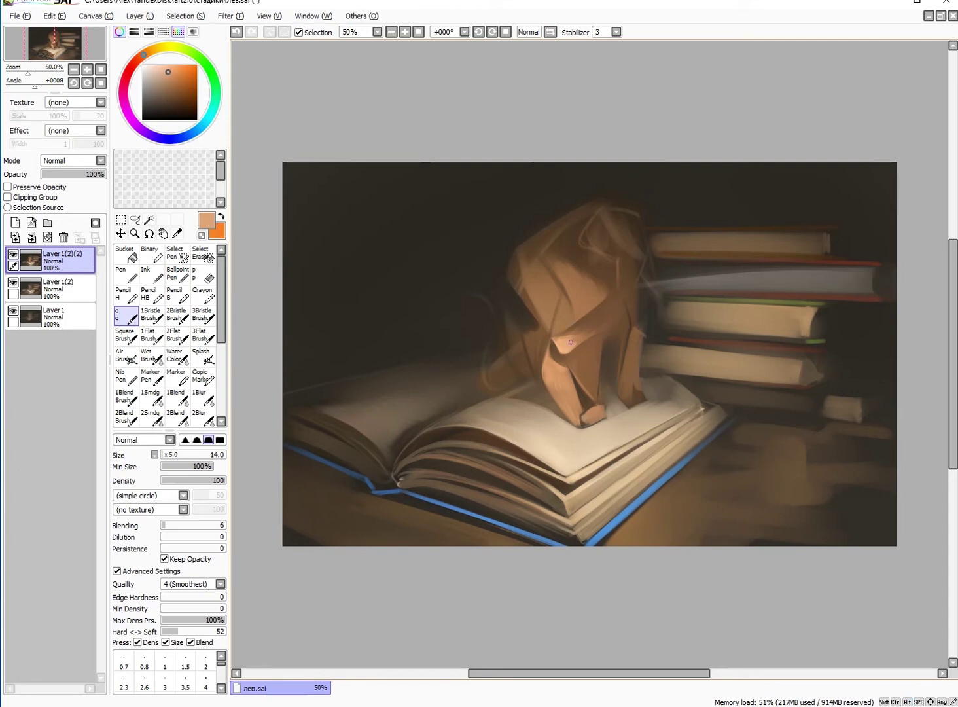
Sharpen the lower chest facet's edge toward the far leg with a small brush, finishing in light beige at size 9
key(bracketleft)
key(bracketleft)
key(bracketleft)
key(bracketleft)
key(bracketleft)
alt+click(605, 331)
alt+click(589, 339)
key(bracketright)
key(bracketright)
key(bracketright)
key(bracketright)
key(bracketright)
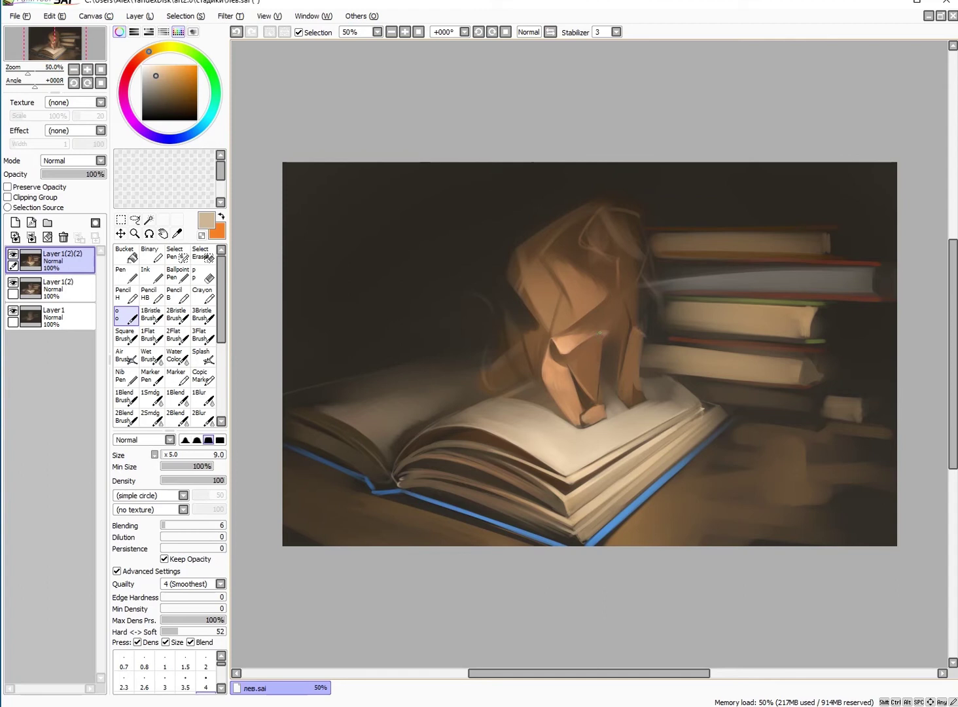
Shape the opening between the tops of the front legs with sampled tones, ending with near-black at size 14
alt+click(616, 341)
key(bracketleft)
key(bracketleft)
key(bracketleft)
key(bracketright)
key(bracketright)
key(bracketright)
key(bracketright)
alt+click(616, 350)
alt+click(617, 326)
key(bracketright)
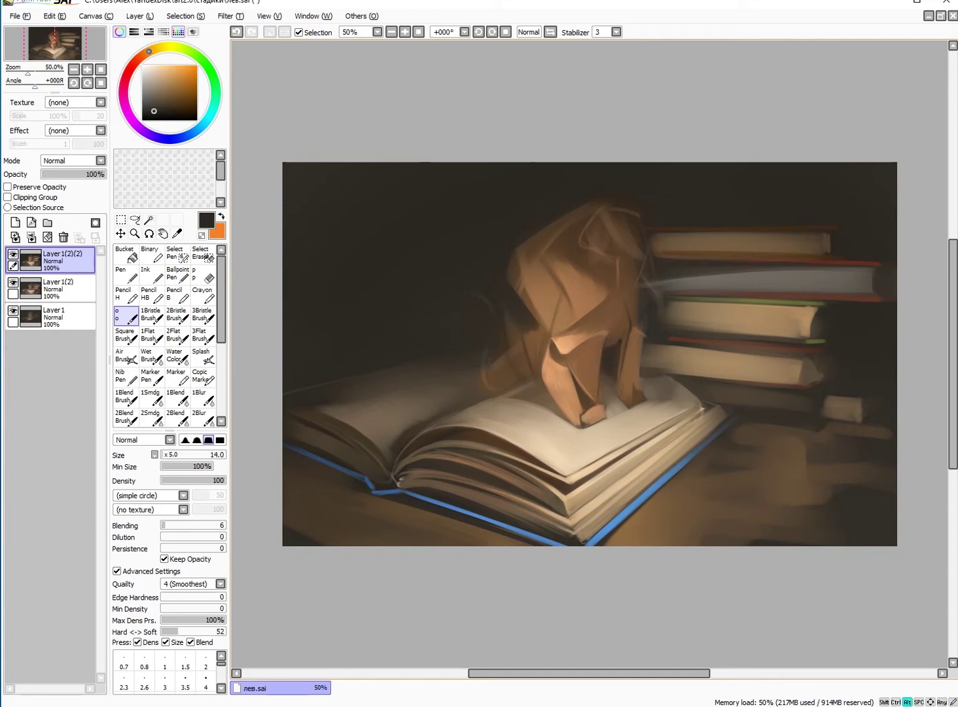
Add a light peach facet at the top of the far front leg with a fine brush, ending at size 10
alt+click(628, 341)
key(bracketleft)
key(bracketleft)
key(bracketleft)
key(bracketleft)
key(bracketleft)
key(bracketleft)
key(bracketleft)
key(bracketleft)
key(bracketleft)
key(bracketleft)
key(bracketleft)
key(bracketright)
key(bracketright)
key(bracketright)
key(bracketright)
key(bracketright)
key(bracketright)
key(bracketright)
key(bracketright)
key(bracketright)
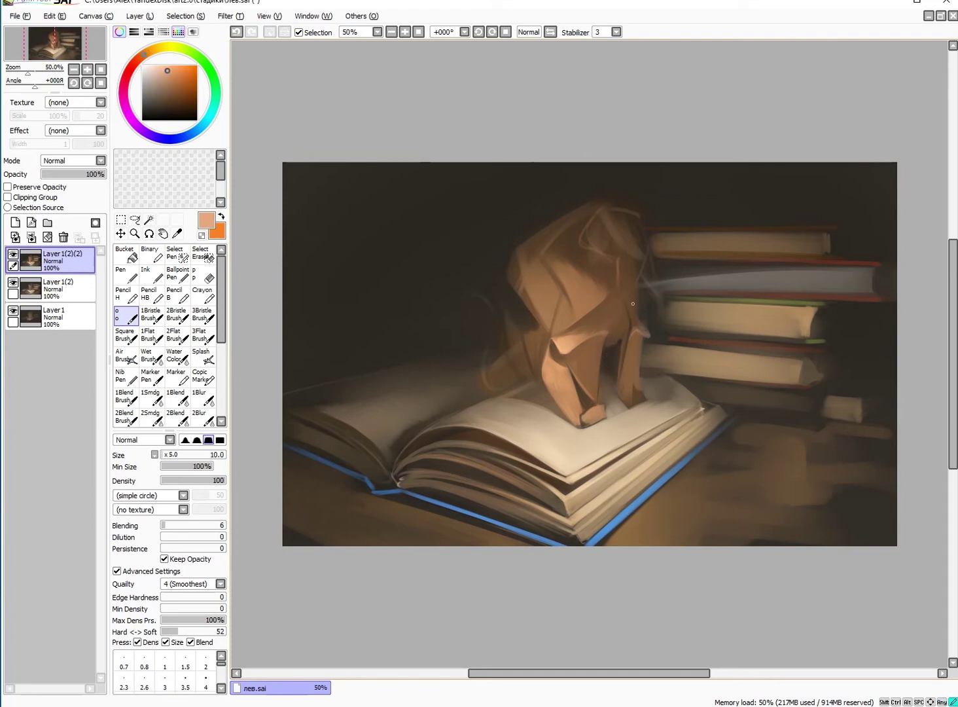
Smooth the near front leg's inner plane and crisp its upper edges in light tan, working down to size 3.5
alt+click(597, 363)
key(bracketleft)
alt+click(553, 313)
alt+click(555, 335)
key(bracketleft)
key(bracketleft)
key(bracketleft)
key(bracketleft)
key(bracketleft)
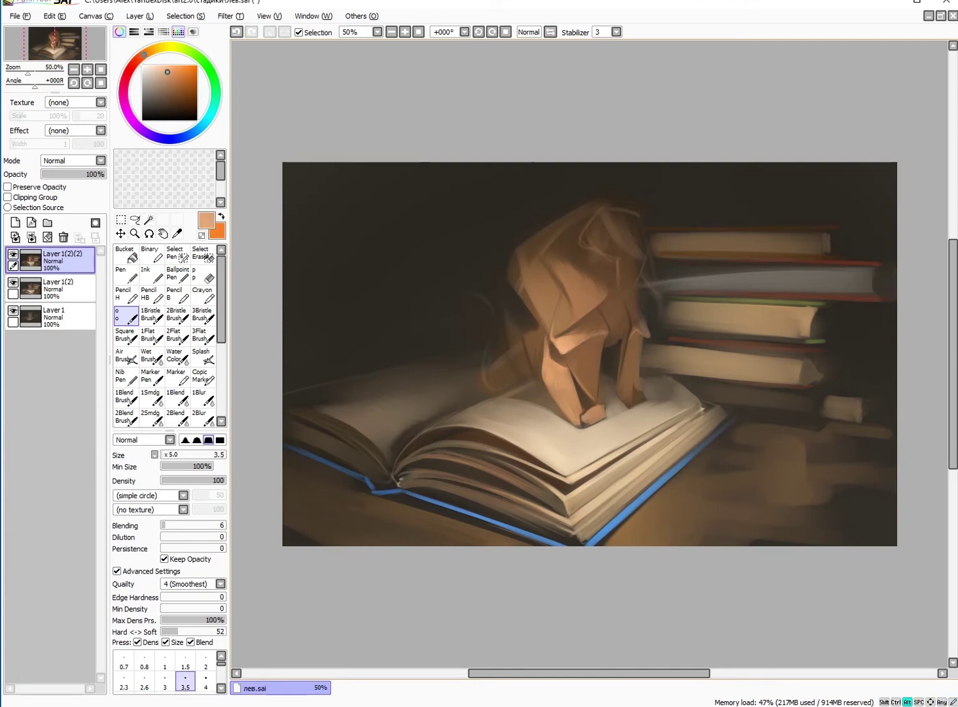
Darken the crease between the chest and the near front leg with near-black at size 10
key(bracketright)
key(bracketright)
key(bracketright)
key(bracketright)
key(bracketright)
key(bracketright)
key(bracketright)
alt+click(560, 333)
alt+click(560, 321)
key(bracketright)
key(bracketleft)
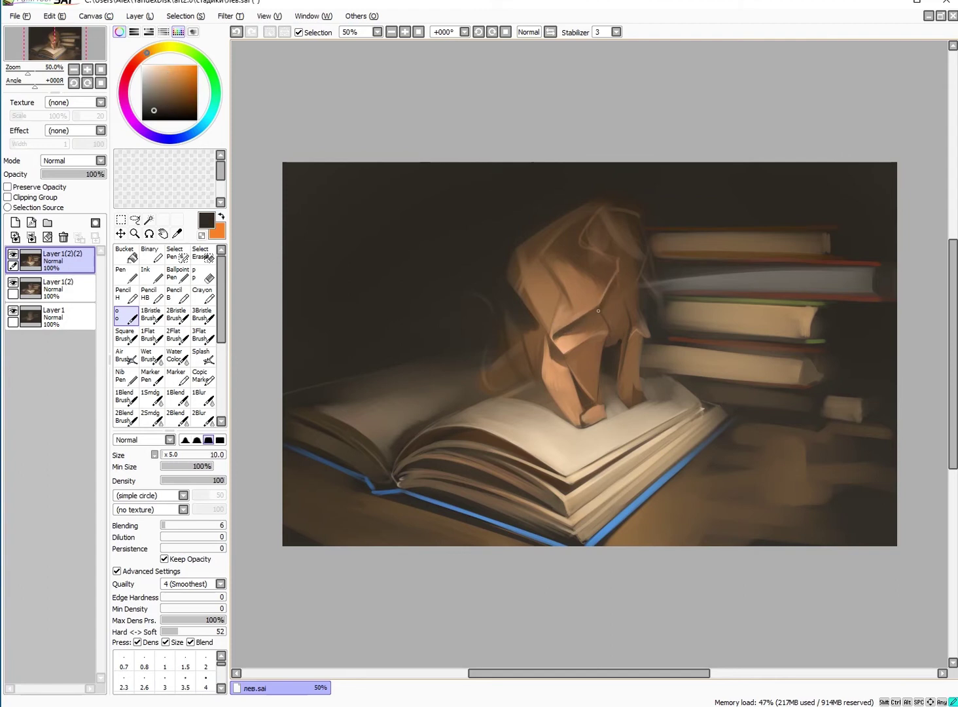
Paint a lit tan facet on the figure's near shoulder with a size 35 brush
alt+click(570, 327)
alt+click(556, 275)
key(bracketright)
key(bracketright)
key(bracketright)
key(bracketright)
key(bracketright)
key(bracketright)
key(bracketright)
mouse_move(538, 249)
mouse_down()
mouse_move(563, 282)
mouse_move(550, 262)
mouse_up()
Refine the edges of the shoulder and chest facets in the sampled tan with a reduced brush
alt+click(560, 270)
key(bracketleft)
key(bracketleft)
key(bracketleft)
key(bracketleft)
key(bracketleft)
key(bracketleft)
key(bracketleft)
key(bracketleft)
key(bracketleft)
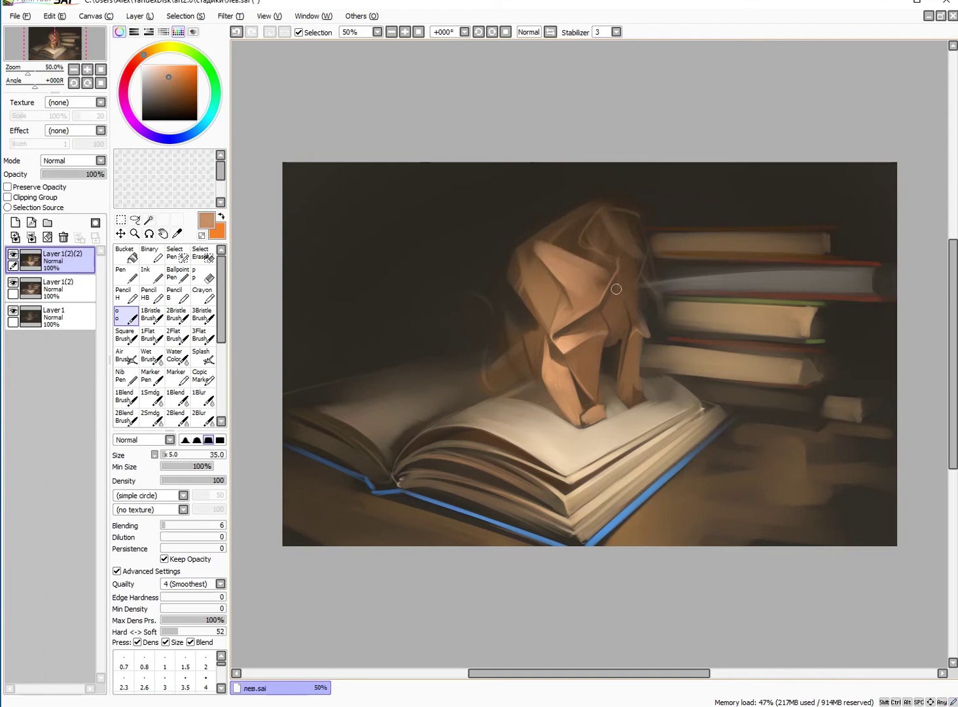
Paint the upper shoulder plane along the figure's outer contour in medium brown, working up to size 25
alt+click(544, 230)
key(bracketright)
key(bracketright)
key(bracketright)
key(bracketright)
key(bracketright)
key(bracketright)
drag(535, 233, 518, 253)
key(bracketright)
key(bracketright)
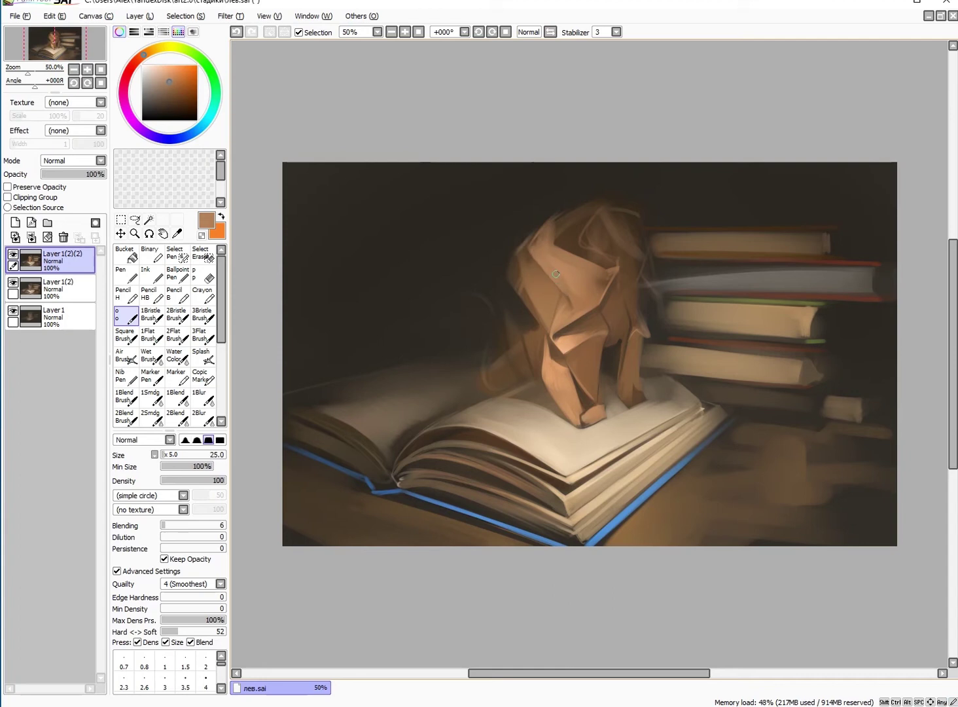
Paint a sampled brown plane down the outer contour of the figure's near shoulder toward the hind leg
key(bracketright)
key(bracketright)
alt+click(550, 275)
mouse_move(537, 268)
mouse_down()
mouse_move(557, 298)
mouse_move(550, 327)
mouse_move(524, 288)
mouse_move(534, 271)
mouse_move(530, 334)
mouse_up()
key(bracketleft)
key(bracketleft)
key(bracketleft)
key(bracketleft)
Build up the shaded plane behind the near shoulder with sampled brown tones and an enlarged brush
alt+click(554, 326)
alt+click(538, 288)
key(bracketright)
key(bracketright)
key(bracketright)
key(bracketright)
key(bracketright)
key(bracketright)
alt+click(532, 270)
alt+click(522, 314)
alt+click(544, 301)
Carve the dark gap beneath the near shoulder's back edge in near-black at size 10
key(bracketleft)
key(bracketleft)
key(bracketleft)
key(bracketleft)
key(bracketleft)
key(bracketleft)
key(bracketleft)
key(bracketleft)
key(bracketleft)
alt+click(557, 299)
key(bracketright)
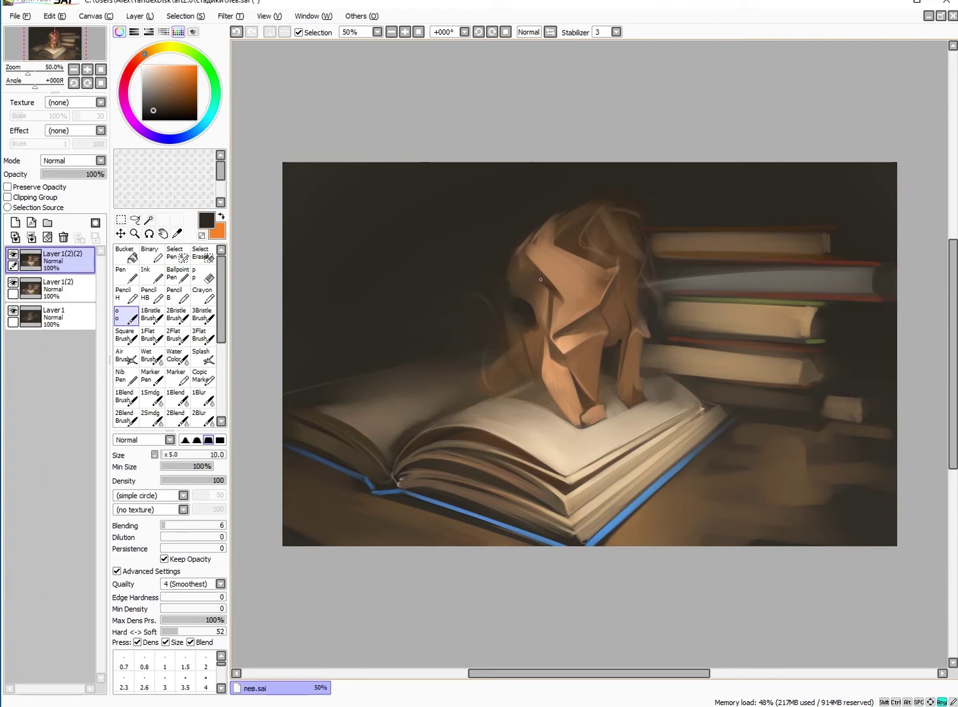
Sketch the contour along the top of the figure's head in medium brown at size 7
alt+click(552, 310)
key(bracketleft)
key(bracketleft)
key(bracketleft)
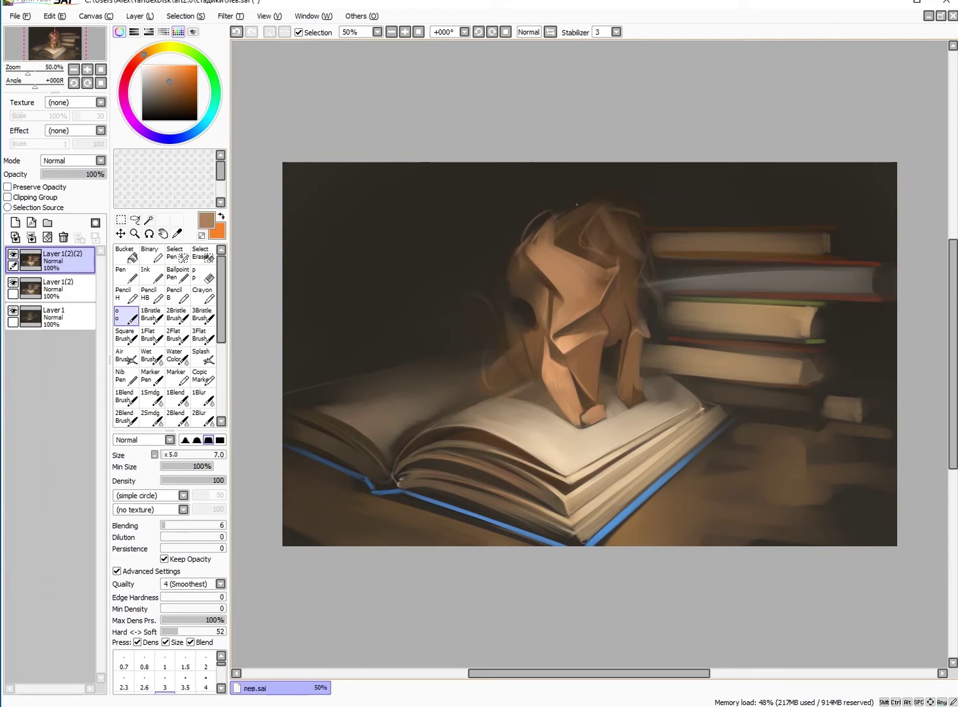
Darken the recess under the chest between the front legs in near-black at size 14
alt+click(587, 331)
key(bracketright)
key(bracketright)
key(bracketright)
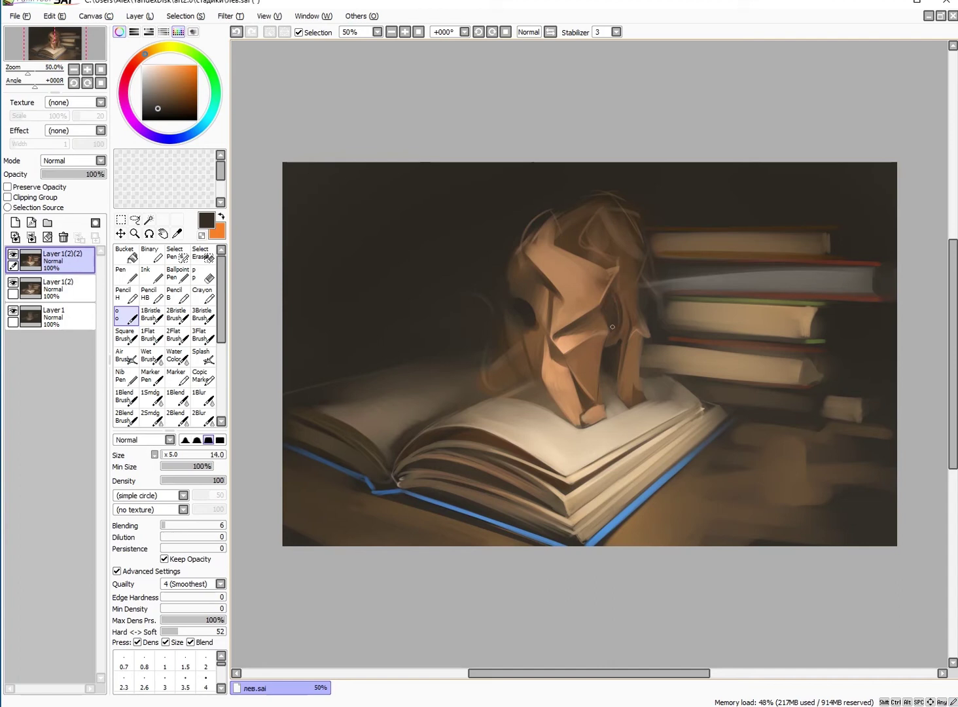
key(bracketleft)
key(bracketleft)
Sketch the outer contour of the chest's far side, next to the stacked books, in light tan at size 7
alt+click(613, 333)
key(bracketleft)
key(bracketleft)
key(bracketleft)
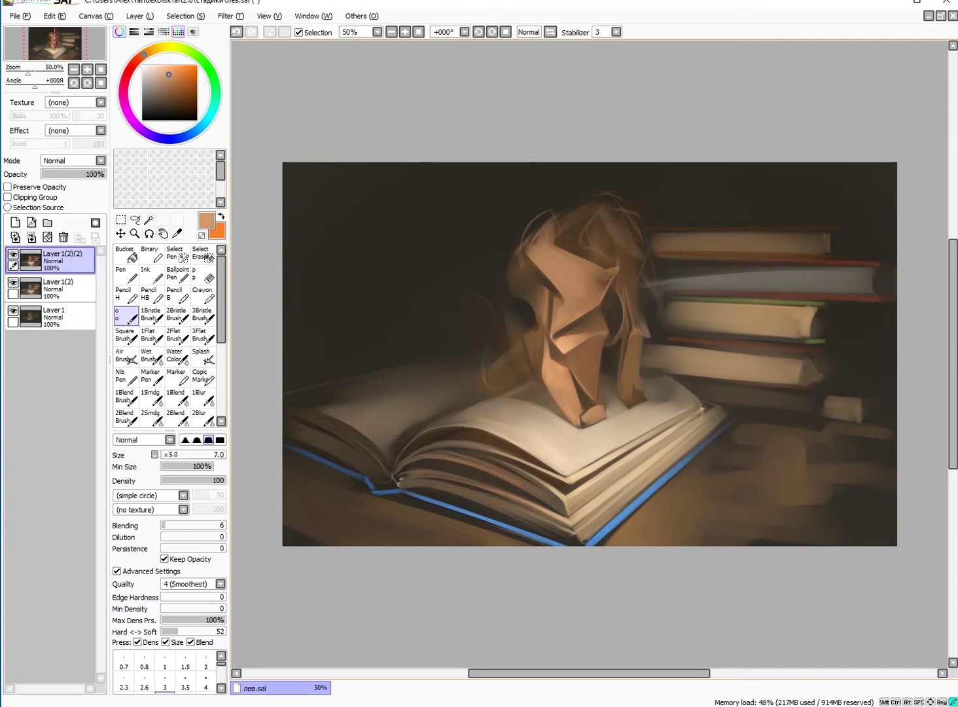
drag(663, 277, 667, 290)
Fill the sketched far side of the chest with dark brown at size 25
alt+click(652, 301)
key(bracketright)
key(bracketright)
key(bracketright)
key(bracketright)
key(bracketright)
key(bracketright)
key(bracketright)
key(bracketright)
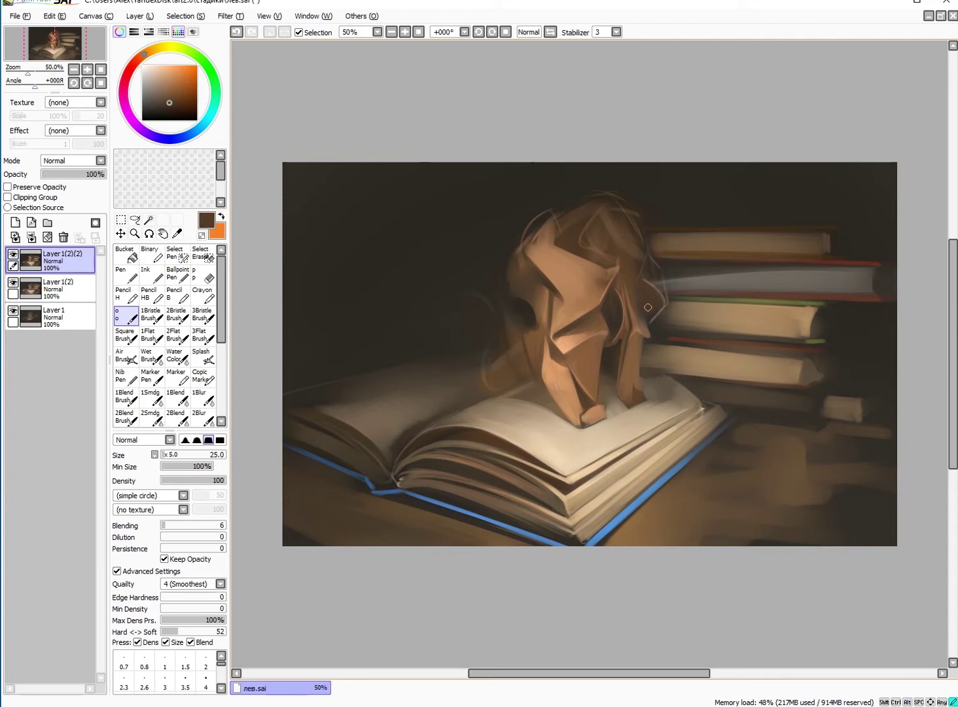
Paint lit facets over the far side of the chest in sampled browns with a reduced brush
alt+click(641, 287)
alt+click(640, 277)
key(bracketleft)
key(bracketleft)
key(bracketleft)
key(bracketleft)
Refine the fold edges of the far chest facets in medium brown, reducing the brush to size 1
alt+click(641, 281)
key(bracketleft)
key(bracketleft)
key(bracketleft)
key(bracketleft)
key(bracketleft)
key(bracketleft)
key(bracketleft)
key(bracketleft)
key(bracketleft)
key(bracketleft)
key(bracketleft)
key(bracketleft)
key(bracketleft)
key(bracketleft)
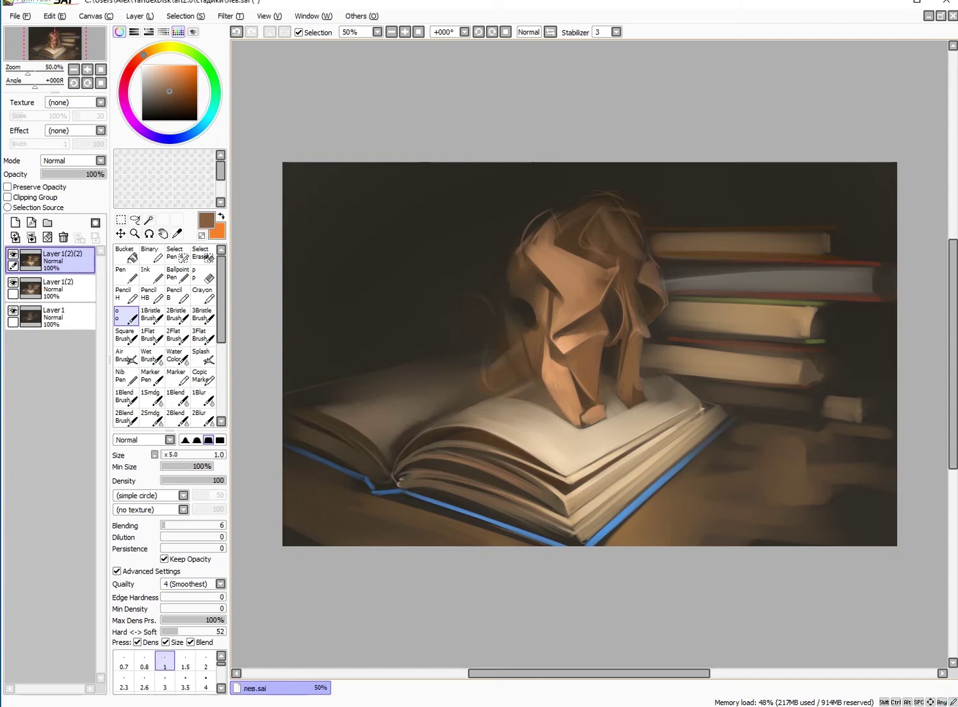
Blend the planes of the far front leg in its sampled brown with an enlarged brush
key(bracketright)
key(bracketright)
key(bracketright)
key(bracketright)
key(bracketright)
key(bracketright)
key(bracketright)
key(bracketright)
key(bracketright)
key(bracketright)
key(bracketright)
key(bracketright)
key(bracketright)
key(bracketright)
alt+click(637, 341)
Darken the inner edge of the far front paw in near-black at size 4
alt+click(629, 396)
key(bracketleft)
key(bracketleft)
key(bracketleft)
key(bracketleft)
key(bracketleft)
key(bracketleft)
key(bracketleft)
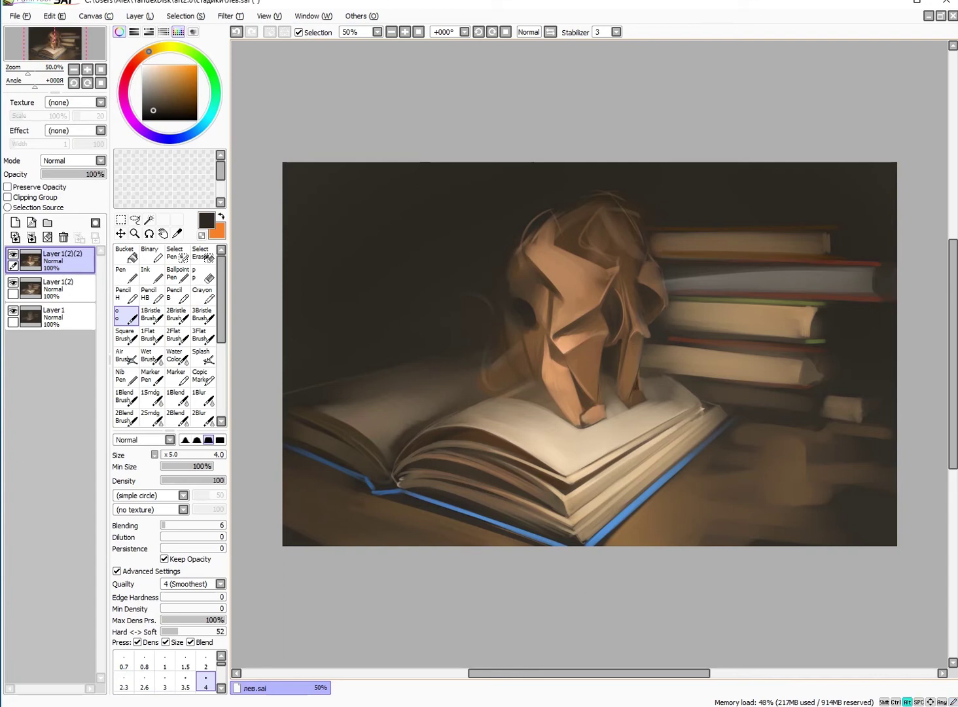
Shape the far front paw in its sampled tone with a larger brush
alt+click(633, 395)
key(bracketright)
key(bracketright)
key(bracketright)
key(bracketright)
Define the toes of the near front paw with sampled tones and near-black at size 6
alt+click(712, 204)
key(bracketleft)
alt+click(595, 430)
alt+click(591, 423)
key(bracketright)
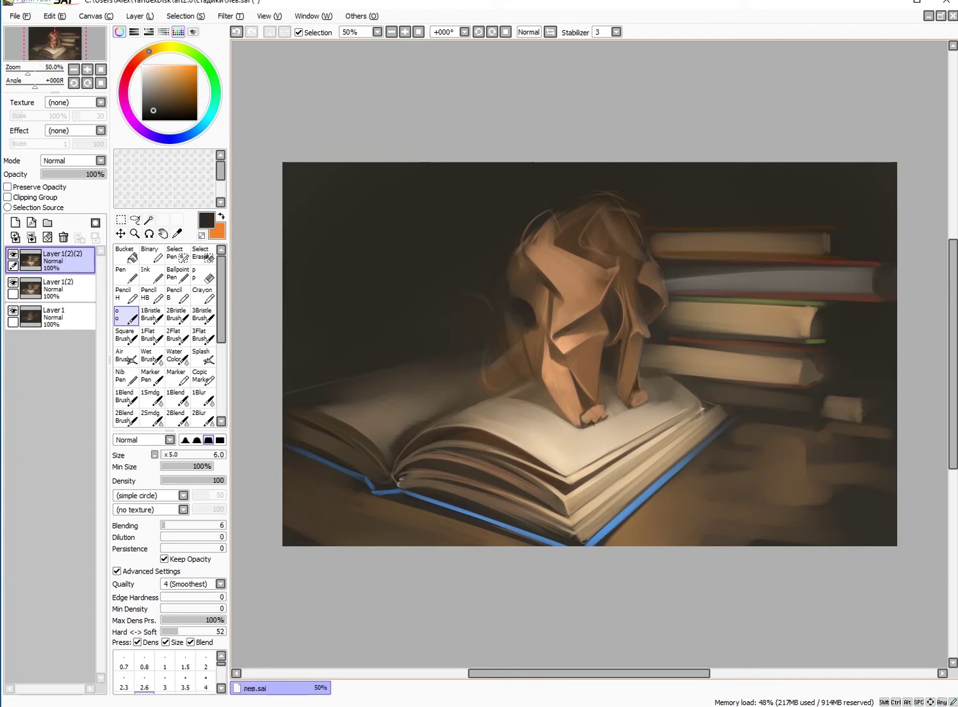
Clean up the page area between the front paws and the near leg's surface in sampled tones
key(bracketright)
alt+click(622, 407)
alt+click(578, 366)
key(bracketleft)
key(bracketleft)
Paint the hind leg area behind the near front leg in sampled browns, ending at size 9
alt+click(530, 352)
alt+click(531, 317)
key(bracketleft)
key(bracketleft)
key(bracketleft)
alt+click(527, 311)
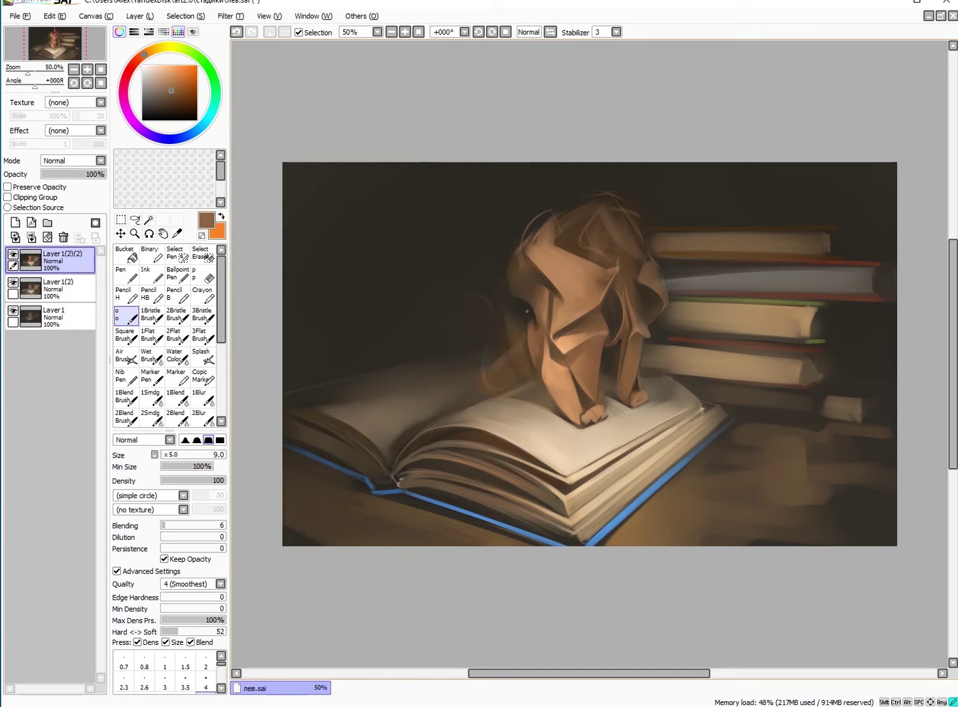
Draw the contour and fold lines of the haunch in brown with a brush reduced to about size 6
key(bracketleft)
key(bracketleft)
key(bracketleft)
key(bracketleft)
mouse_move(516, 355)
mouse_down()
mouse_move(505, 321)
mouse_move(521, 366)
mouse_up()
alt+click(524, 370)
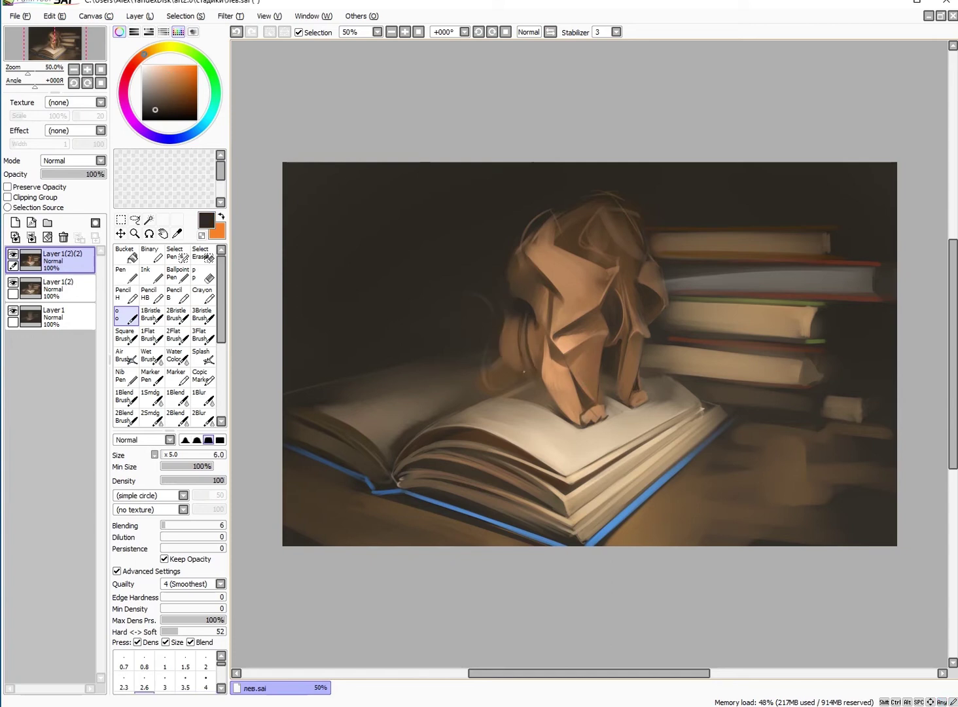
Build up the folded planes of the haunch in sampled tones with an enlarged brush
alt+click(519, 367)
key(bracketright)
key(bracketright)
key(bracketright)
key(bracketright)
alt+click(509, 300)
drag(505, 331, 505, 372)
Block in the head and mane planes with sampled medium brown at size 20
alt+click(637, 261)
key(bracketright)
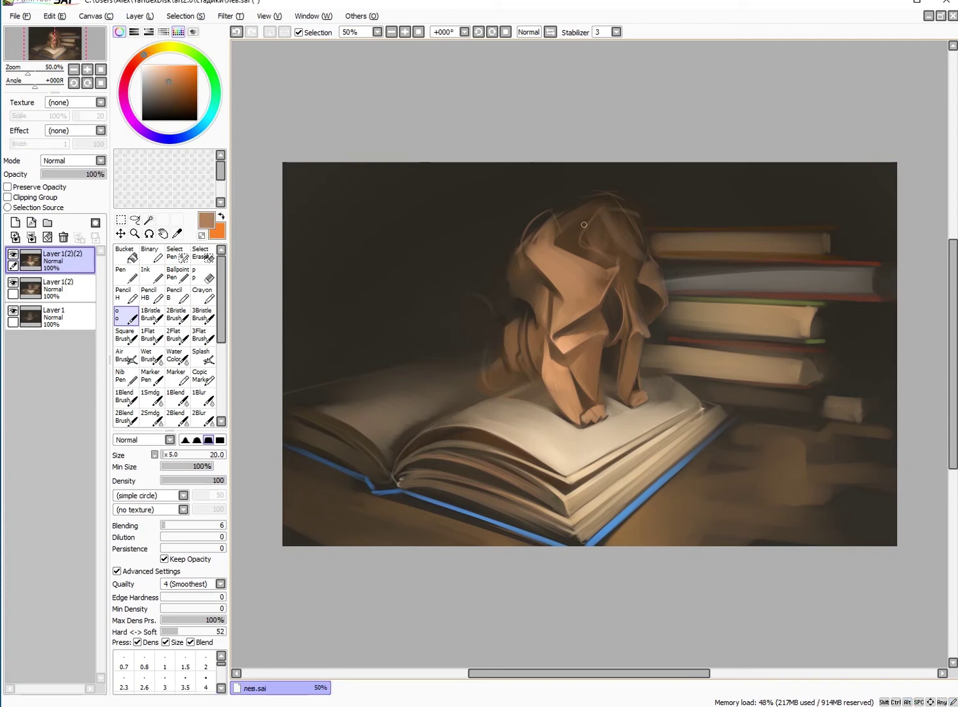
drag(592, 191, 569, 242)
drag(553, 197, 540, 236)
mouse_move(599, 213)
mouse_down()
mouse_move(613, 234)
mouse_move(640, 246)
mouse_up()
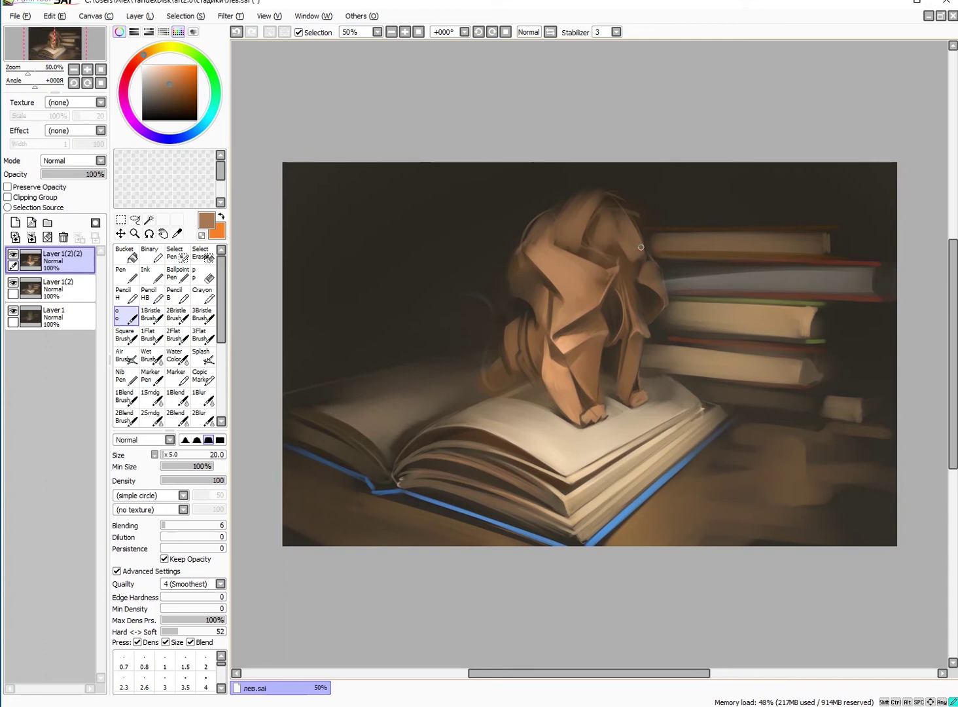
Refine the far edge of the mane beside the stacked books in greyish brown, reducing the brush to size 8
alt+click(651, 294)
key(bracketleft)
key(bracketleft)
alt+click(662, 305)
key(bracketleft)
key(bracketleft)
key(bracketleft)
key(bracketleft)
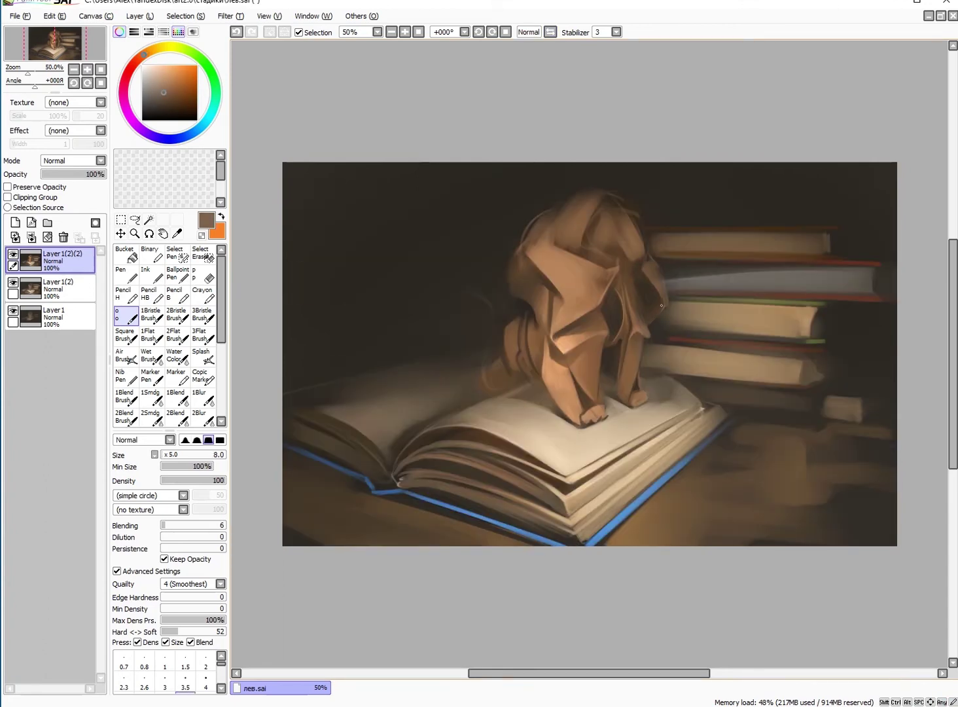
Paint the brow and eye crease across the figure's face in sampled tones
alt+click(644, 265)
key(bracketright)
key(bracketright)
alt+click(608, 244)
key(bracketright)
key(bracketright)
key(bracketleft)
drag(589, 237, 608, 245)
Paint the lit forehead plane above the eye crease in light brown at size 16
alt+click(608, 244)
key(bracketright)
key(bracketright)
key(bracketright)
key(bracketright)
mouse_move(606, 230)
mouse_down()
mouse_move(598, 208)
mouse_move(620, 218)
mouse_move(609, 198)
mouse_move(618, 242)
mouse_move(599, 201)
mouse_move(598, 231)
mouse_move(620, 224)
mouse_up()
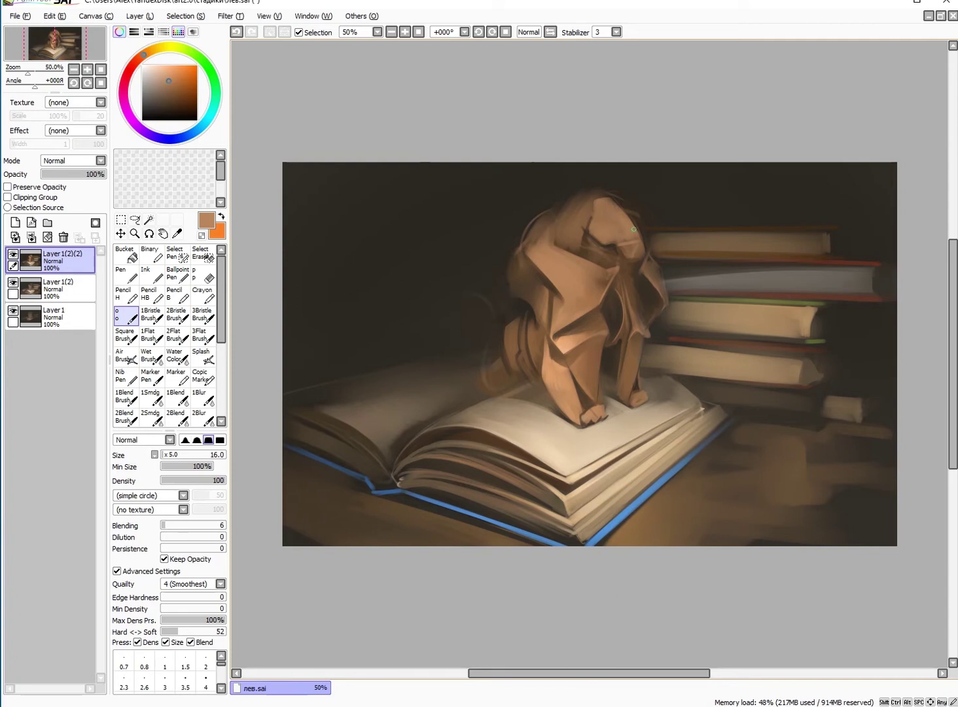
Paint the dark muzzle and mouth creases on the lion's face with sampled tones, reducing the brush to size 6
alt+click(636, 247)
key(bracketleft)
key(bracketleft)
key(bracketleft)
key(bracketleft)
alt+click(630, 255)
key(bracketleft)
alt+click(639, 264)
key(bracketleft)
key(bracketleft)
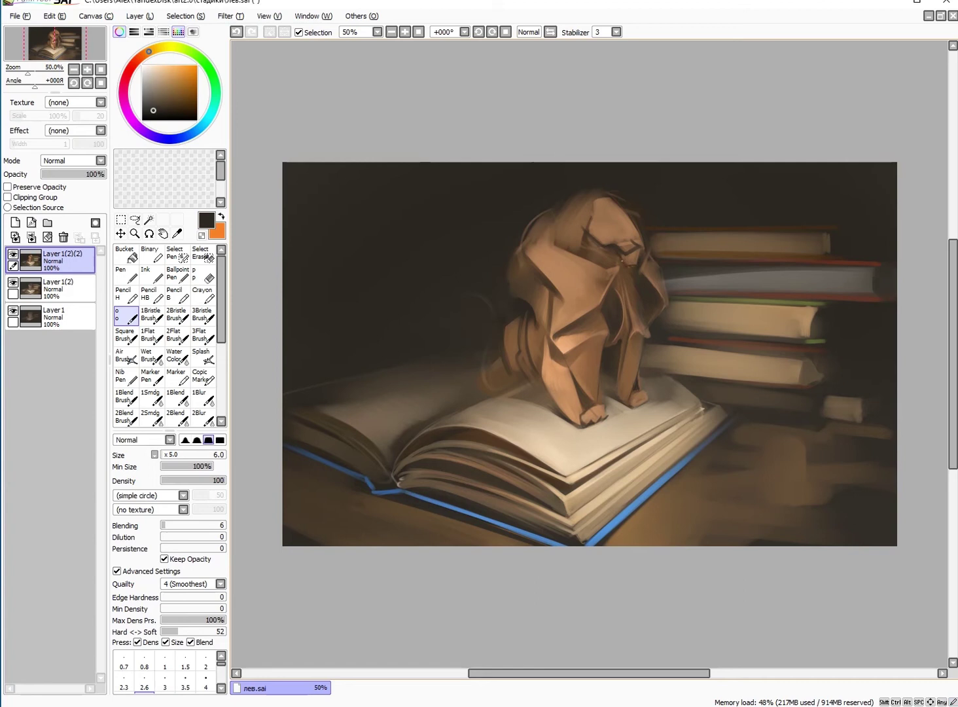
Shape the small ear and upper head planes in brown sampled from the head at size 10
alt+click(570, 216)
key(bracketright)
key(bracketright)
key(bracketright)
key(bracketright)
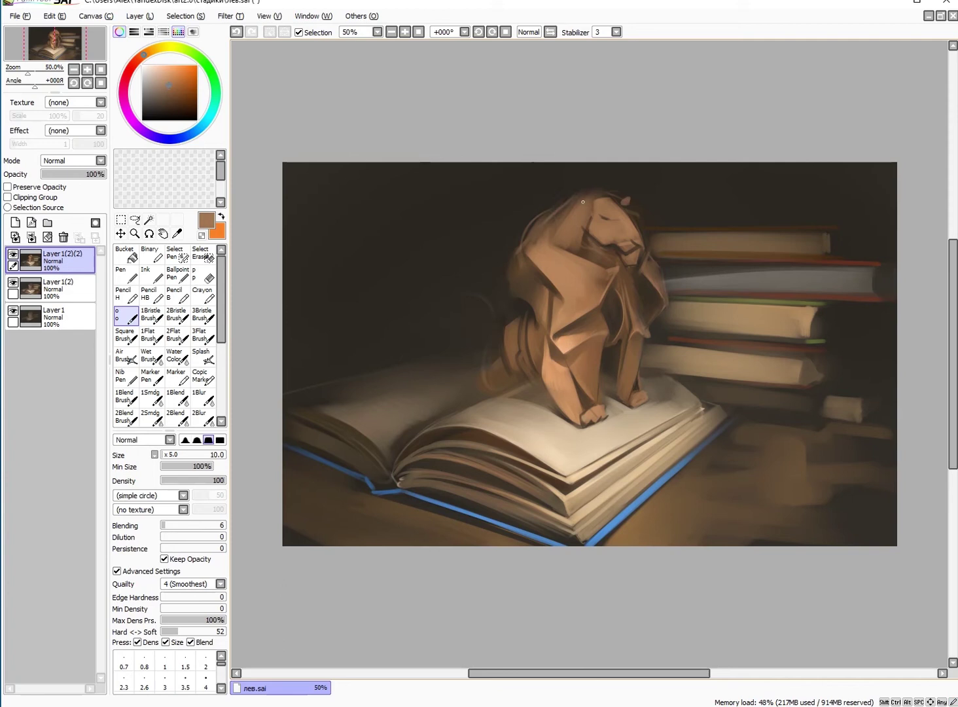
Define the folded back edge of the mane behind the head in sampled tones, reducing the brush to size 3
alt+click(582, 215)
key(bracketleft)
key(bracketleft)
alt+click(544, 226)
alt+click(546, 231)
alt+click(540, 227)
key(bracketleft)
key(bracketleft)
key(bracketleft)
key(bracketleft)
key(bracketleft)
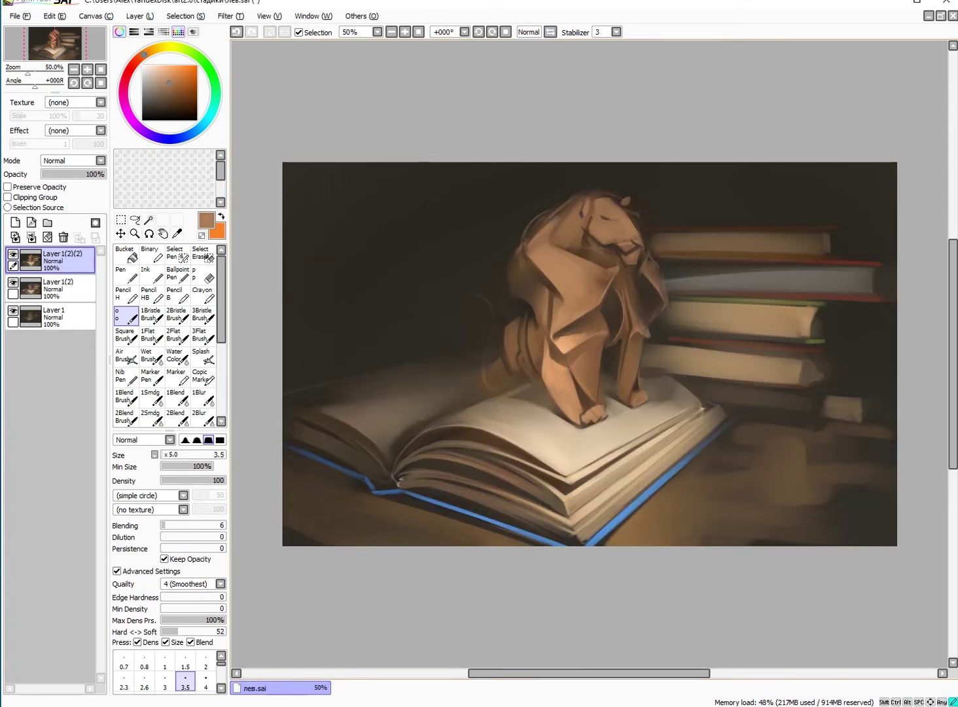
key(bracketleft)
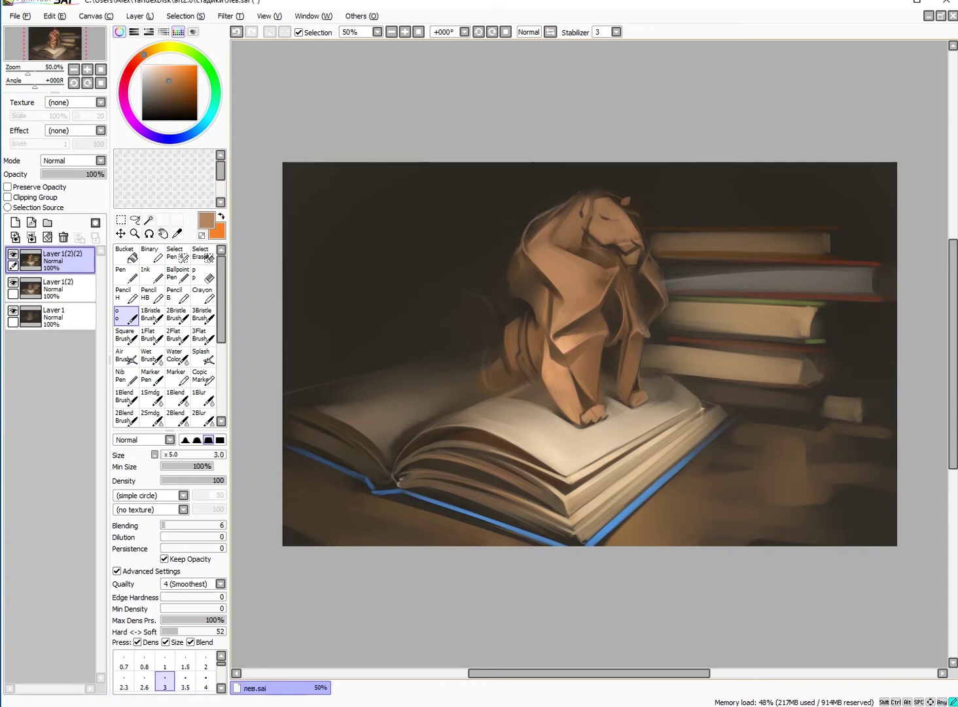
Build up the mane plane behind the cheek in a tone sampled from the mane, enlarging the brush gradually
key(bracketright)
alt+click(555, 226)
key(bracketright)
key(bracketright)
key(bracketright)
key(bracketright)
key(bracketright)
Shade the mane fold under the jaw in sampled dark brown, enlarging the brush from size 9
alt+click(570, 255)
alt+click(559, 242)
key(bracketright)
alt+click(565, 237)
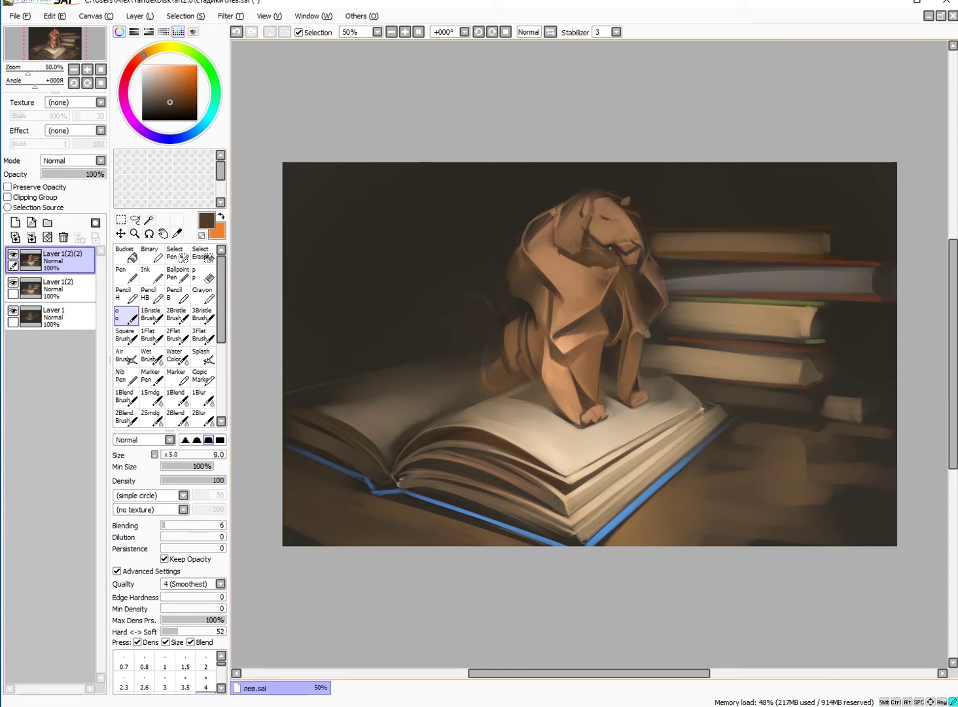
key(bracketright)
key(bracketright)
mouse_move(587, 245)
mouse_down()
mouse_move(539, 273)
mouse_move(608, 253)
mouse_up()
Repaint the facet edges around the mane fold in sampled light brown at size 7
alt+click(539, 272)
key(bracketleft)
key(bracketleft)
key(bracketleft)
key(bracketleft)
key(bracketleft)
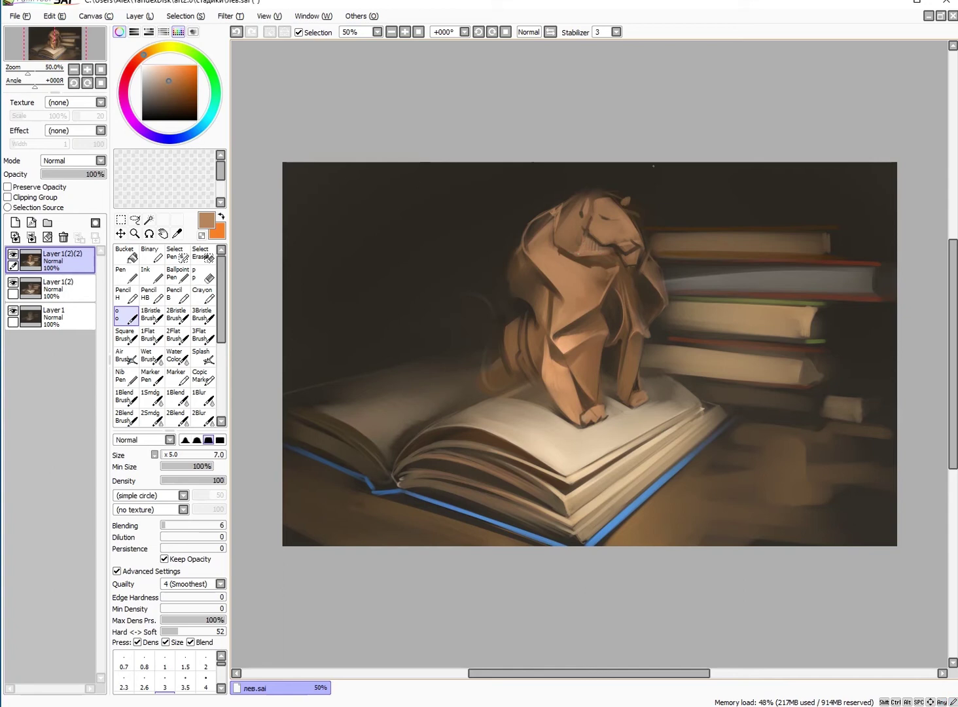
Paint the cheek plane above the jaw fold in brown sampled from the mane with a larger brush
alt+click(569, 246)
key(bracketright)
key(bracketright)
key(bracketright)
key(bracketright)
alt+click(569, 246)
mouse_move(581, 239)
mouse_down()
mouse_move(581, 219)
mouse_move(612, 237)
mouse_up()
Model the nose bridge and muzzle planes in tones sampled from the face, using a progressively smaller brush
alt+click(619, 229)
key(bracketright)
key(bracketright)
key(bracketleft)
key(bracketleft)
key(bracketleft)
key(bracketleft)
key(bracketleft)
alt+click(632, 235)
Detail the brow, eye and ear area in sampled face and shadow tones, reducing the brush to size 3.5
alt+click(627, 213)
key(bracketleft)
alt+click(624, 195)
alt+click(622, 216)
alt+click(619, 219)
key(bracketleft)
key(bracketleft)
key(bracketleft)
key(bracketleft)
alt+click(619, 219)
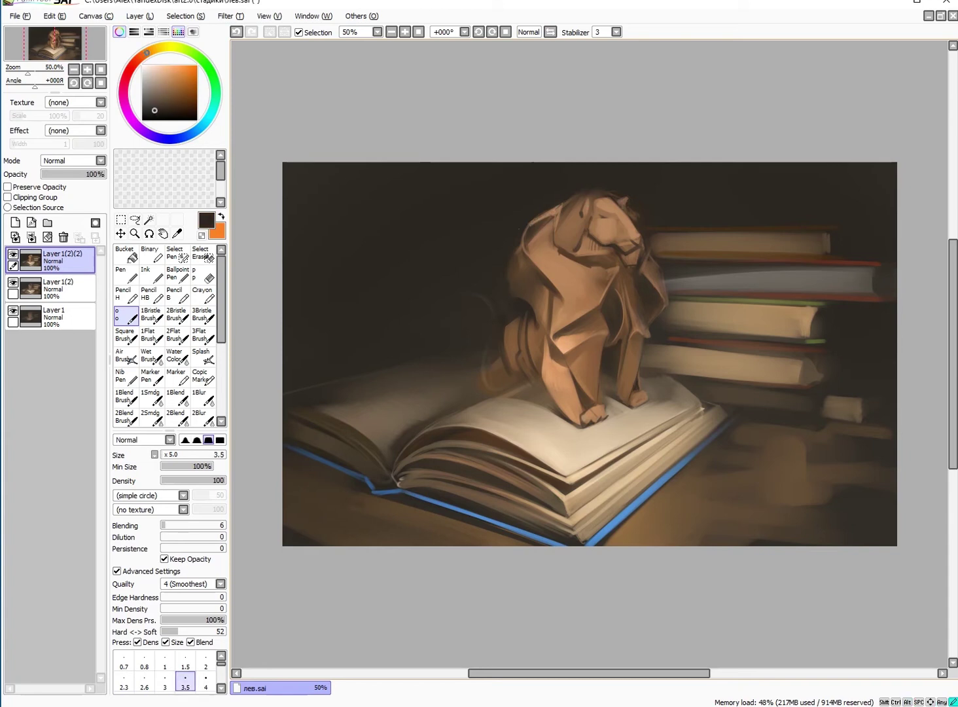
Refine the far mane edge beside the stacked books with a larger brush and check the composition in mirrored view
alt+click(539, 217)
key(bracketright)
key(bracketright)
key(bracketright)
key(bracketright)
key(bracketright)
key(bracketright)
key(bracketright)
key(bracketright)
drag(644, 259, 661, 288)
key(h)
key(h)
Paint the curved, raised tail behind the body and trim its contour with sampled dark background at size 7
key(bracketleft)
key(bracketleft)
key(bracketleft)
key(bracketleft)
key(bracketleft)
mouse_move(466, 278)
mouse_down()
mouse_move(492, 309)
mouse_move(495, 329)
mouse_up()
key(bracketright)
key(bracketright)
alt+click(462, 324)
key(bracketleft)
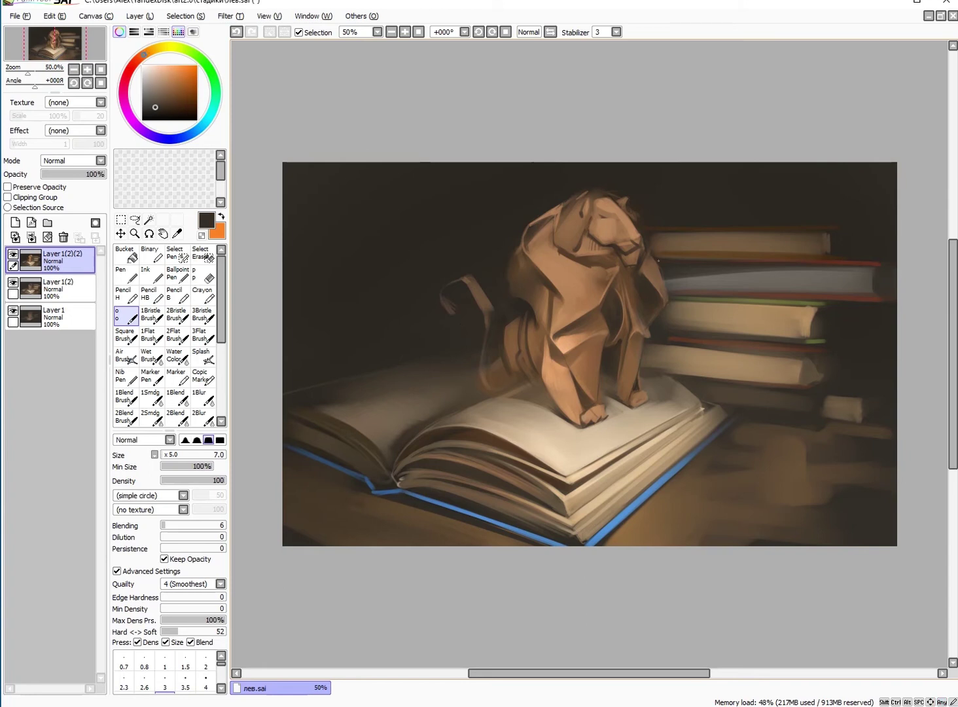
Clean up the mane's outer silhouette in sampled tones at size 9, checking it in mirrored view
alt+click(546, 213)
key(bracketright)
key(h)
key(h)
key(bracketright)
alt+click(671, 324)
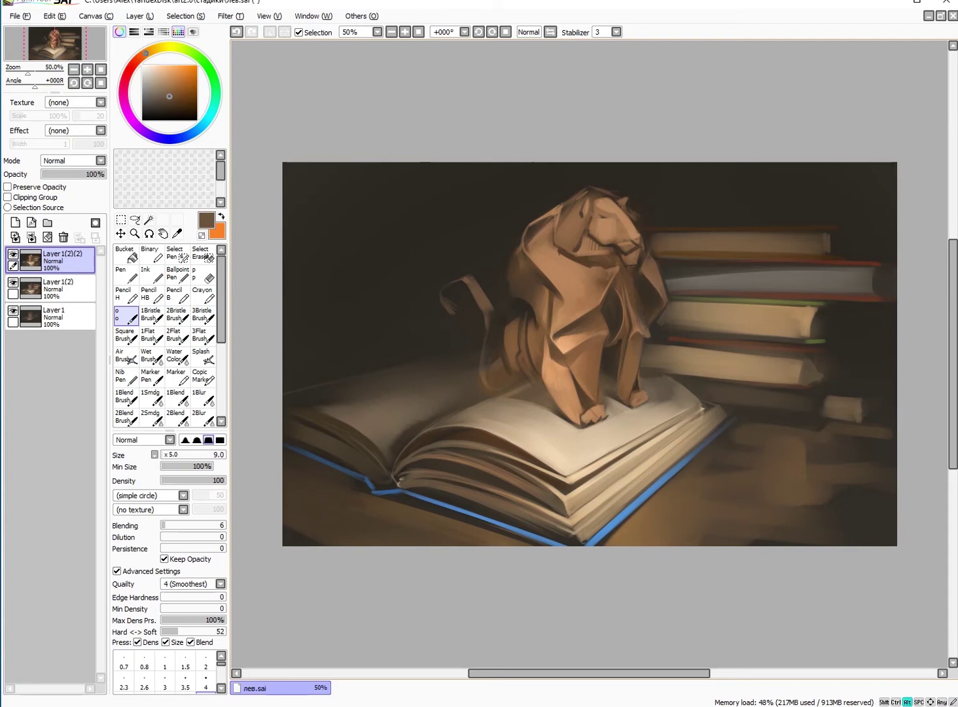
Refine the chest and shoulder facets in sampled light brown, starting at size 3.5 and enlarging the brush
alt+click(576, 275)
click(185, 682)
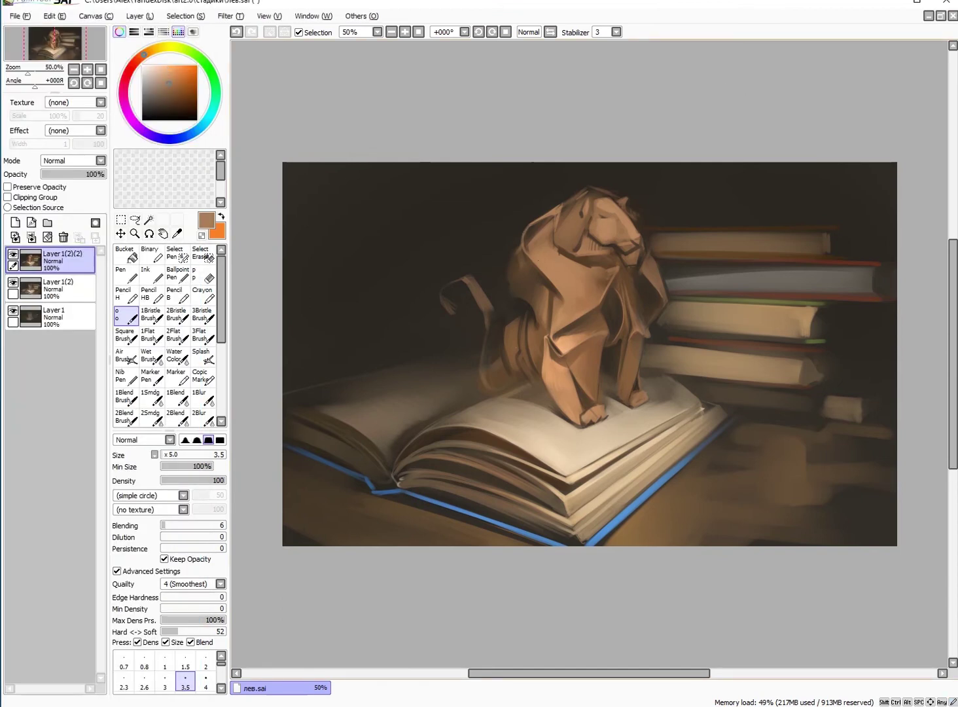
key(bracketright)
key(bracketright)
key(bracketright)
key(bracketright)
key(bracketright)
key(bracketright)
Deepen the dark crease between the mane and shoulder with sampled shadow tones at size 8
alt+click(539, 195)
key(bracketleft)
alt+click(557, 307)
key(bracketright)
key(bracketright)
key(bracketright)
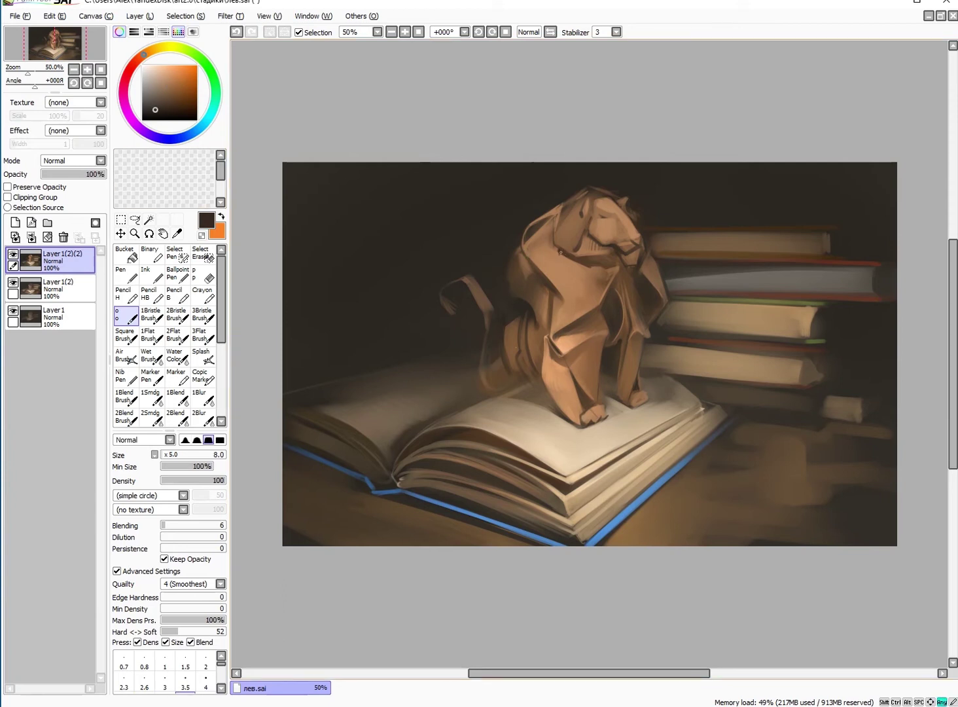
Brighten the broad chest and shoulder planes in sampled peach tones, enlarging the brush from size 16 to 35
key(bracketright)
alt+click(611, 264)
key(bracketright)
alt+click(579, 307)
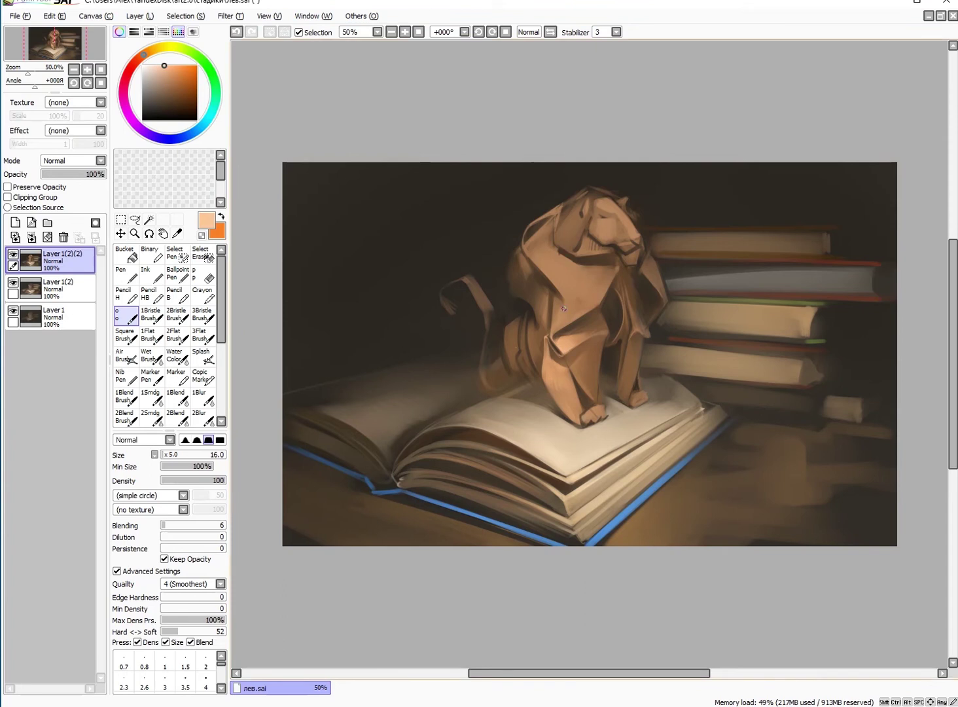
key(bracketright)
key(bracketright)
key(bracketright)
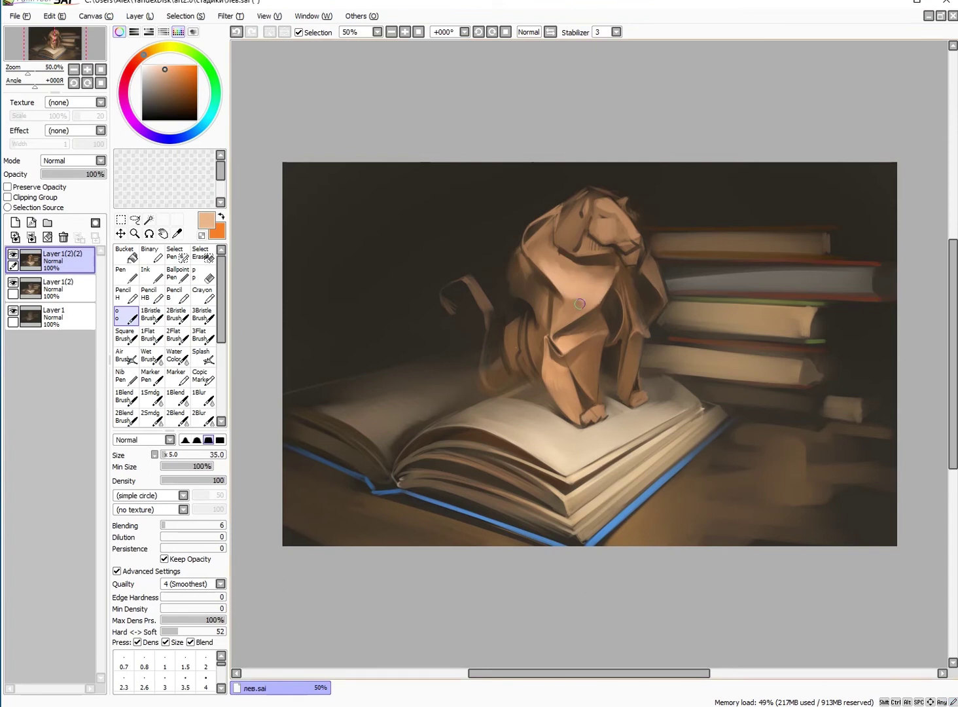
alt+click(581, 294)
alt+click(552, 261)
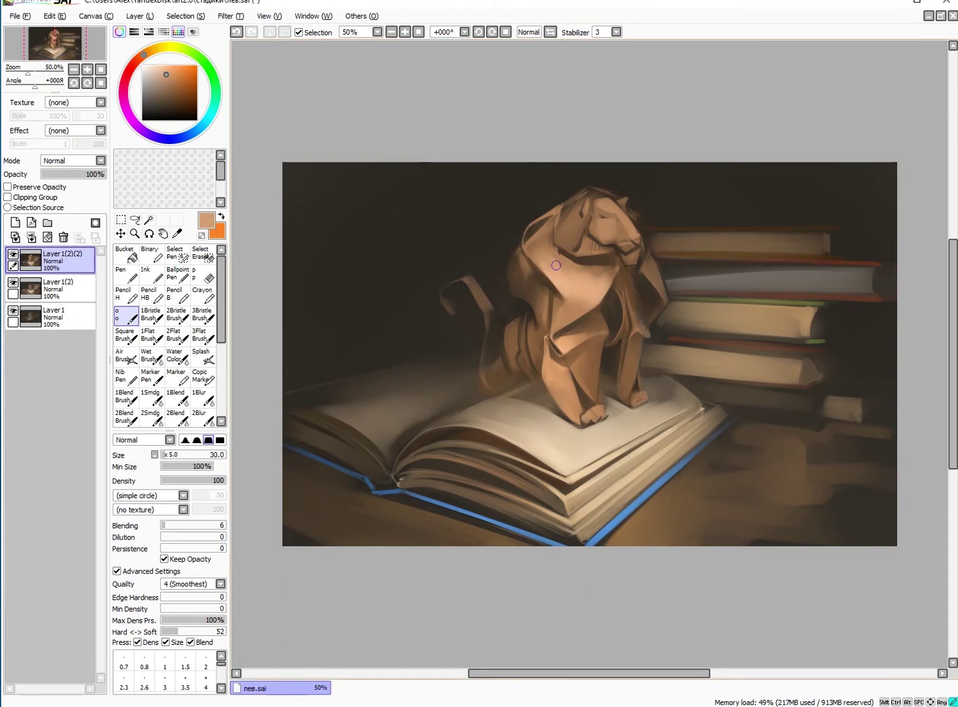
Lighten the forehead and cheek planes around the eye in sampled light brown, reducing the brush to size 9
alt+click(604, 223)
alt+click(602, 221)
alt+click(596, 225)
key(bracketleft)
key(bracketleft)
key(bracketleft)
key(bracketleft)
key(bracketleft)
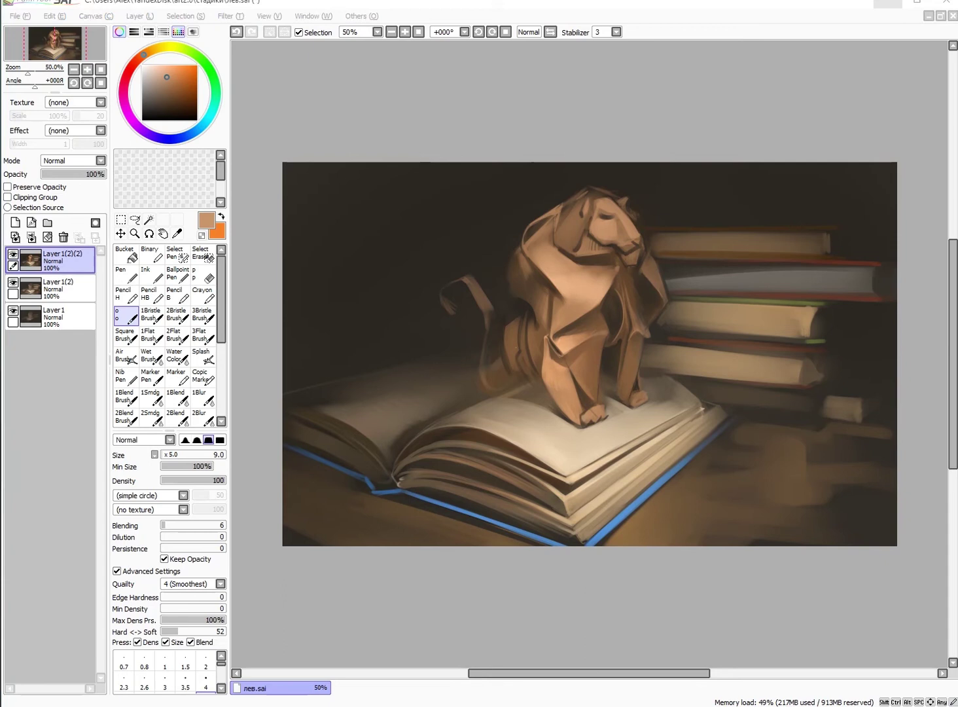
Sharpen the boundary between the lit chest and its shadow with sampled light and dark browns at size 9
alt+click(590, 302)
key(bracketleft)
key(bracketright)
alt+click(609, 298)
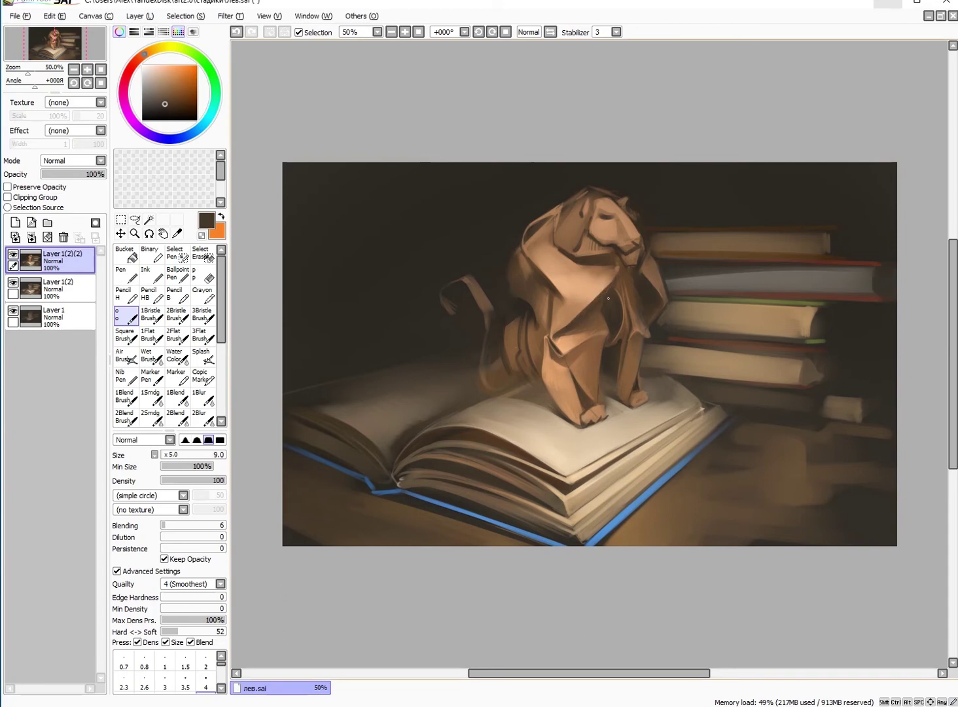
Refine the narrow mane folds below the muzzle in sampled light brown, reducing the brush to size 3
alt+click(610, 268)
key(bracketleft)
alt+click(621, 263)
key(bracketleft)
key(bracketleft)
key(bracketleft)
key(bracketleft)
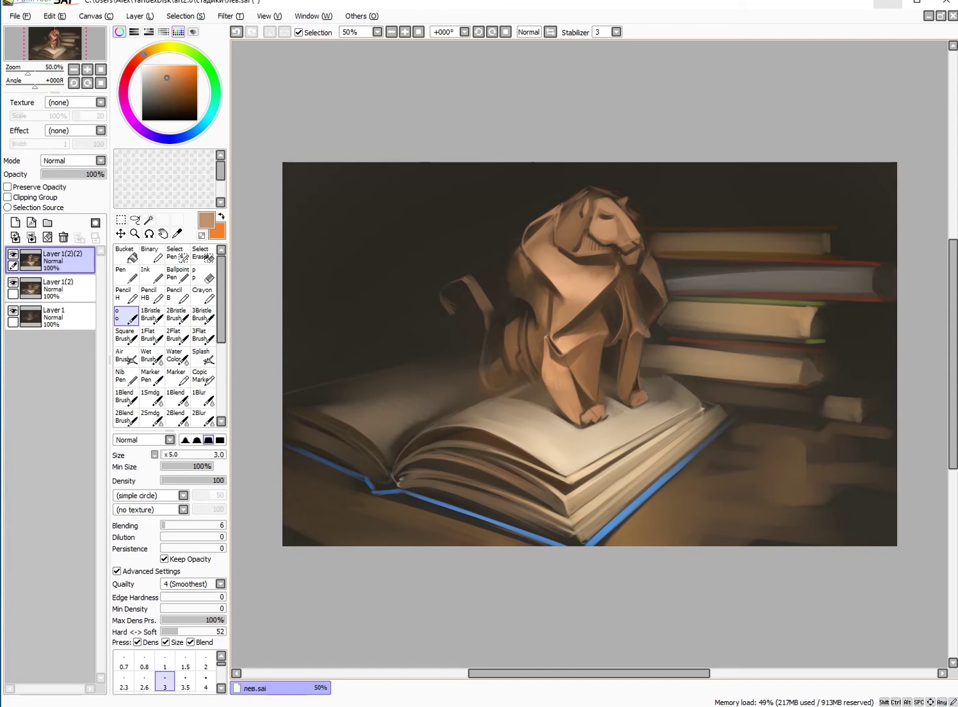
Smooth the crown of the head in brown sampled from it, enlarging the brush to size 7
alt+click(595, 206)
key(bracketright)
key(bracketright)
key(bracketright)
key(bracketright)
alt+click(594, 207)
alt+click(594, 206)
alt+click(595, 206)
key(bracketright)
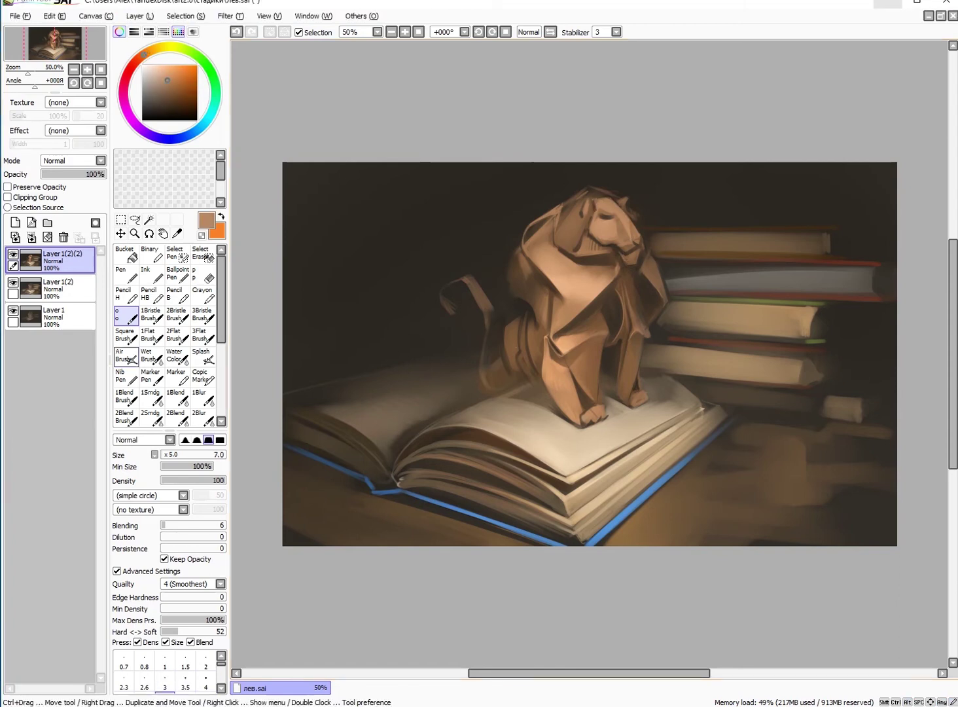
key(ctrl+shift+n)
key(v)
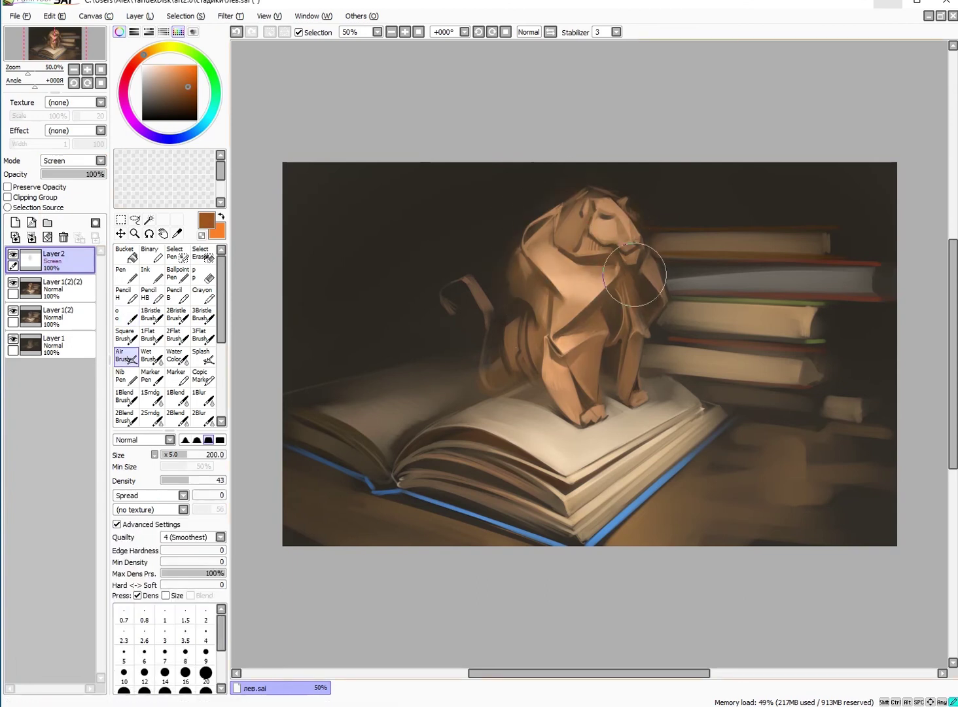
key(ctrl+z)
key(ctrl+z)
key(ctrl+z)
Lighten the lit side planes of the mane with light peach and tan sampled from it, enlarging the brush to size 14
key(b)
key(bracketright)
key(bracketright)
key(bracketright)
key(bracketright)
key(bracketright)
alt+click(538, 264)
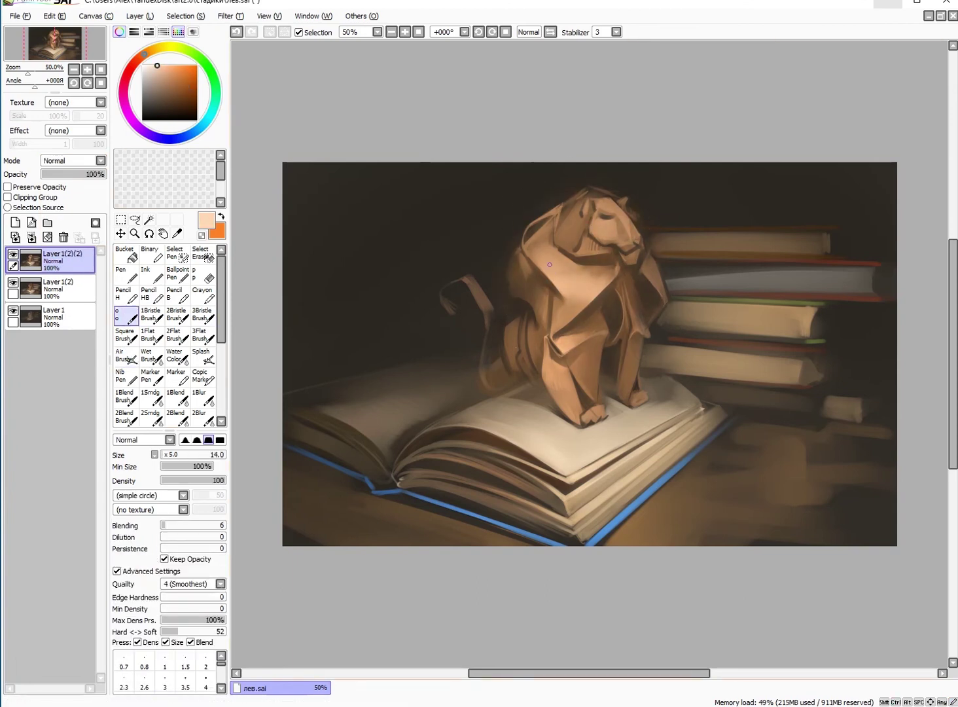
alt+click(564, 288)
alt+click(590, 281)
Smooth the folds on the lower part of the lit mane in sampled light tan, reducing the brush to size 7
key(bracketright)
key(bracketright)
alt+click(570, 308)
key(bracketleft)
key(bracketleft)
key(bracketleft)
key(bracketleft)
key(bracketleft)
key(bracketleft)
key(bracketleft)
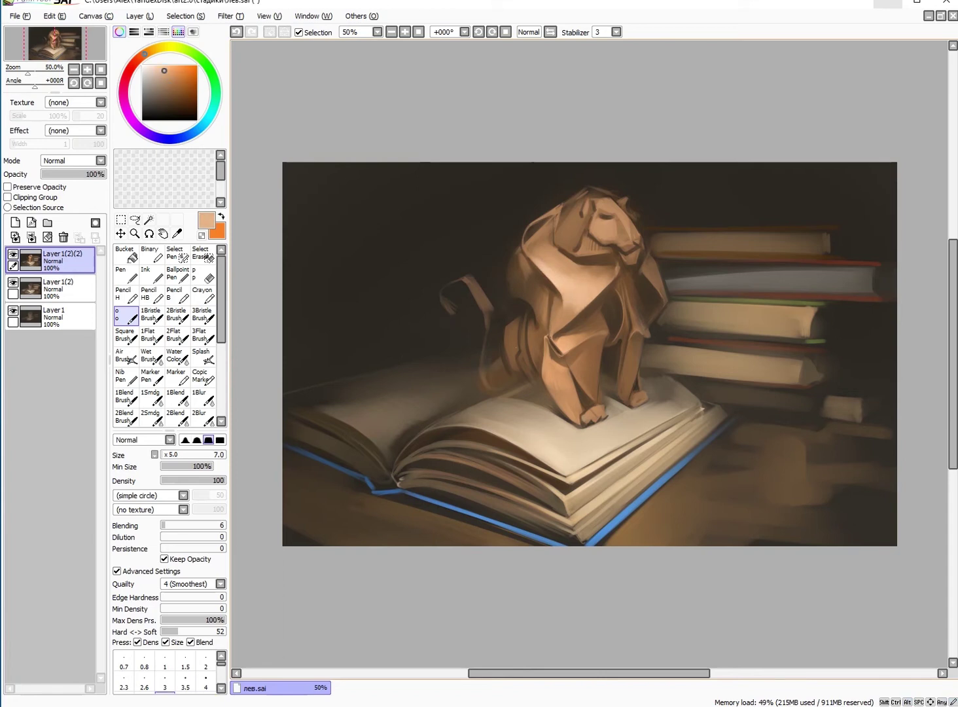
Sharpen the dark creases beneath the lit mane in sampled near-black, reducing the brush from size 5 to 3
key(bracketleft)
key(bracketleft)
alt+click(566, 326)
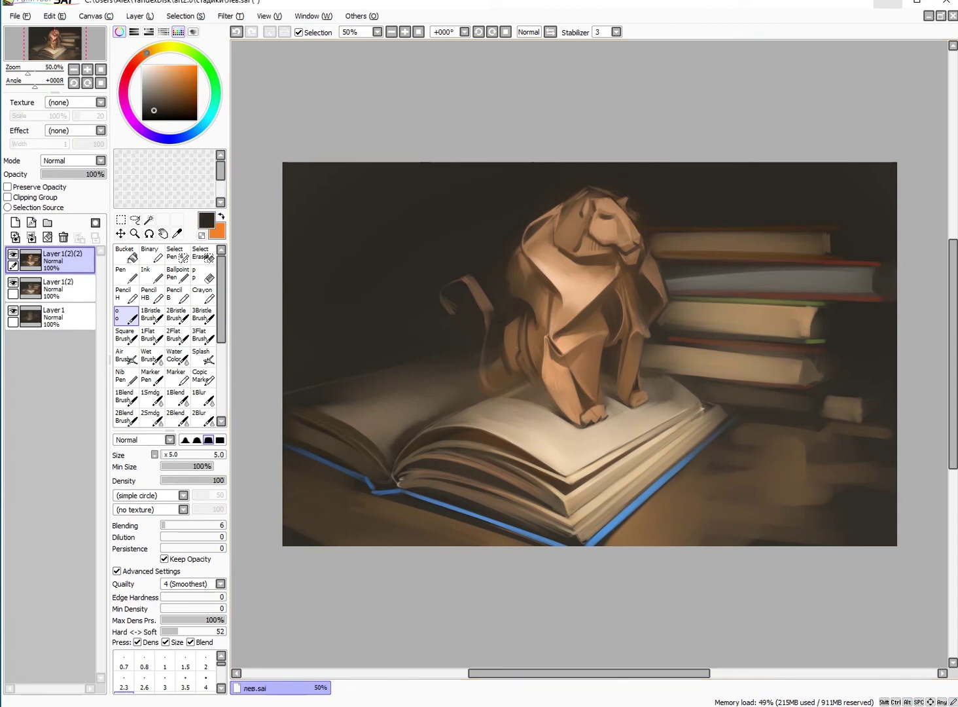
key(bracketleft)
key(bracketleft)
key(bracketleft)
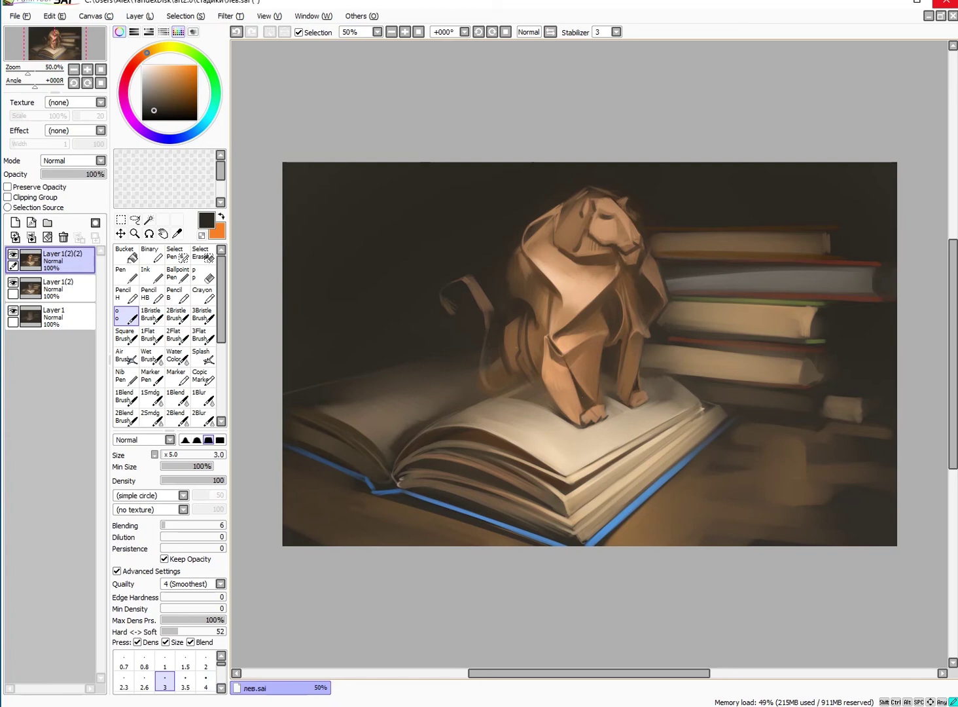
key(bracketleft)
key(bracketleft)
Refine the near front leg, its paw and the page beside it with sampled light tones, ending at brush size 4
key(bracketright)
key(bracketright)
key(bracketright)
key(bracketright)
key(bracketright)
key(bracketright)
key(bracketright)
key(bracketright)
key(bracketright)
alt+click(565, 392)
alt+click(561, 398)
alt+click(614, 410)
key(bracketleft)
key(bracketleft)
key(bracketleft)
key(bracketleft)
key(bracketleft)
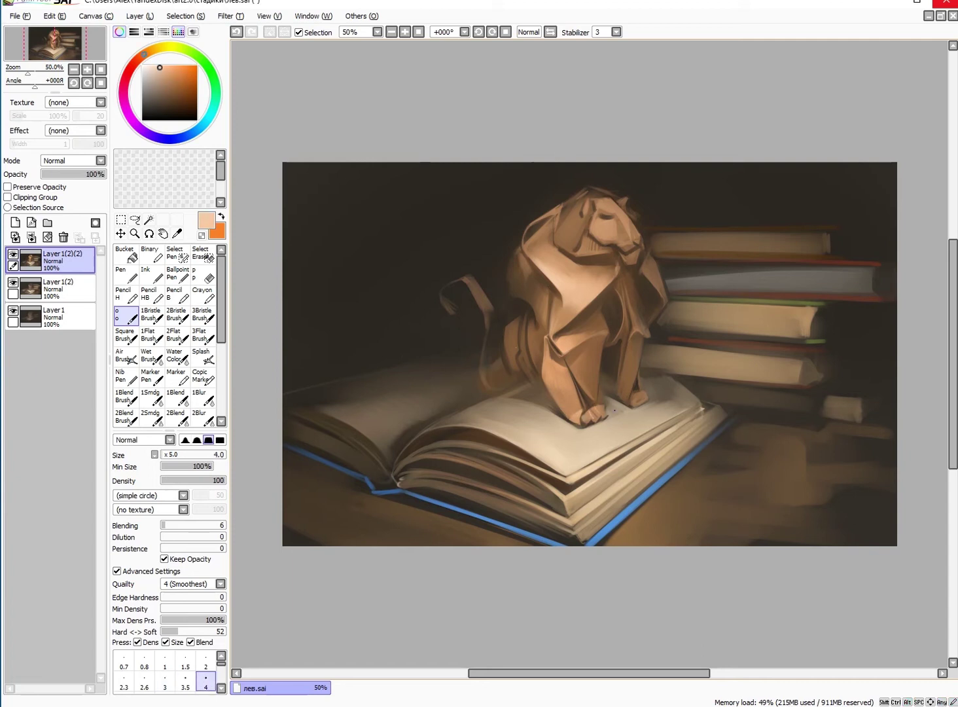
Clean up the lion's rear contour in dark background colour sampled beside it, at brush size 6
key(bracketright)
key(bracketright)
alt+click(393, 262)
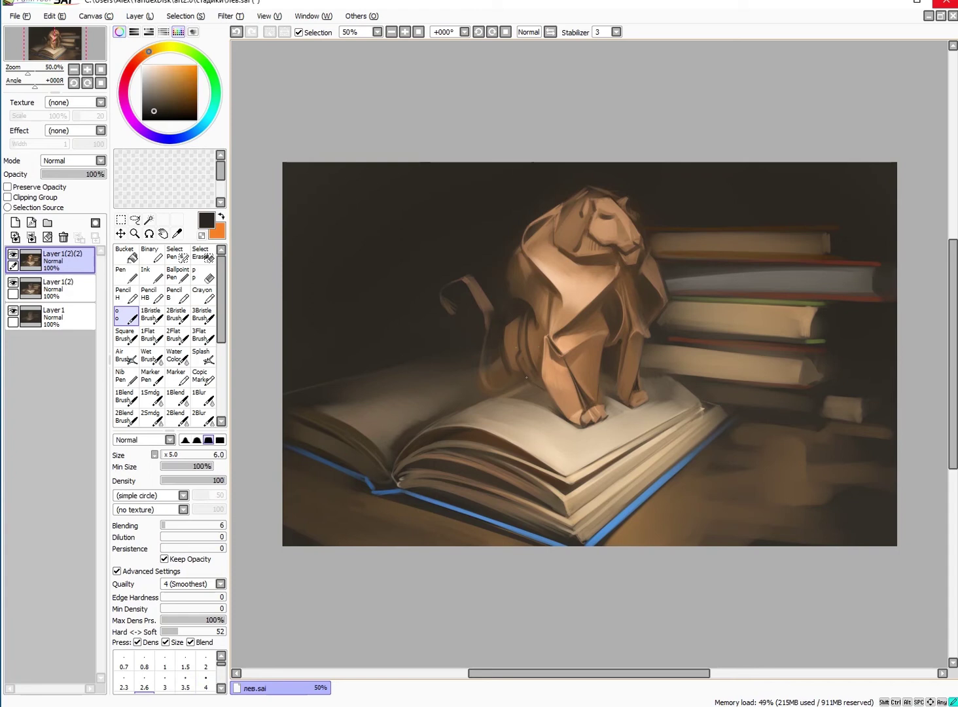
alt+click(495, 261)
Extend and reshape the rear corner of the mane in brown sampled from its edge, enlarging the brush to size 20
key(bracketright)
key(bracketright)
key(bracketright)
key(bracketright)
key(bracketright)
key(bracketright)
key(bracketright)
alt+click(514, 257)
mouse_move(514, 256)
mouse_down()
mouse_move(548, 246)
mouse_move(512, 269)
mouse_move(535, 291)
mouse_up()
key(bracketright)
alt+click(511, 259)
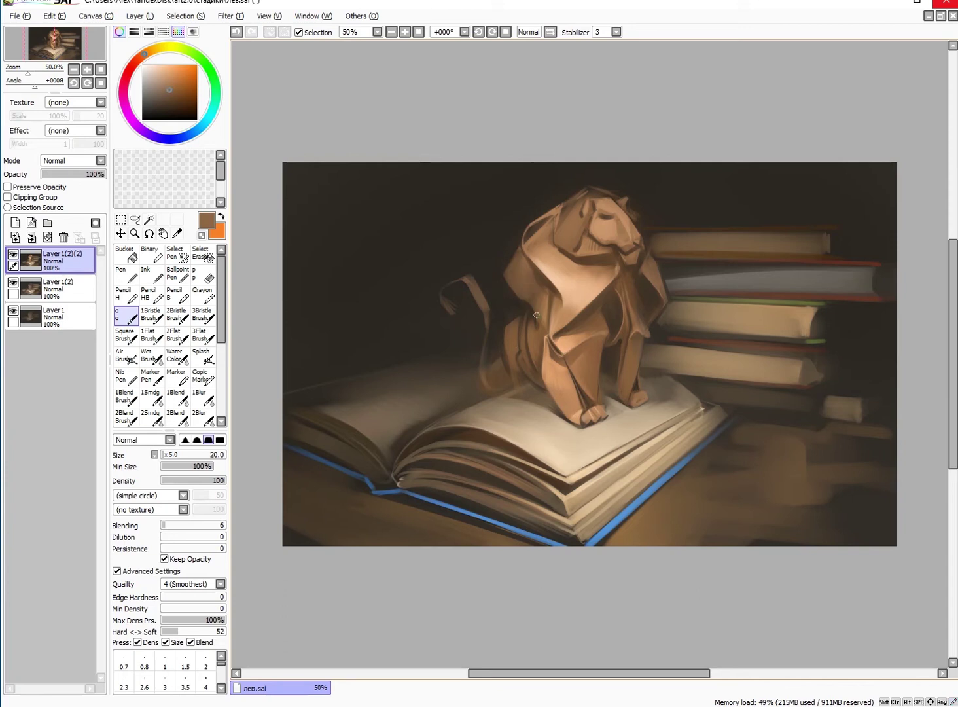
Darken the background with a size 450 airbrush in sampled near-black on a new Multiply layer, merged into a copy of the painting layer
click(15, 223)
scroll(72, 161, down, 1)
click(124, 357)
alt+click(392, 216)
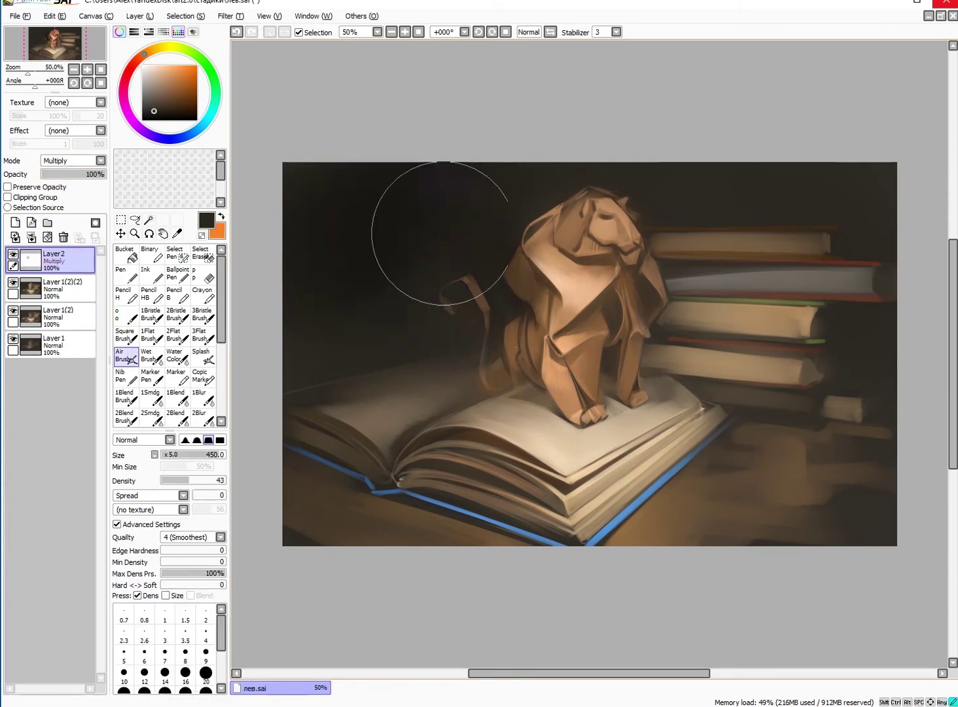
click(63, 237)
Refine the shaded chest between the front legs with sampled brown and near-black, reducing the brush to size 7
click(125, 318)
alt+click(623, 313)
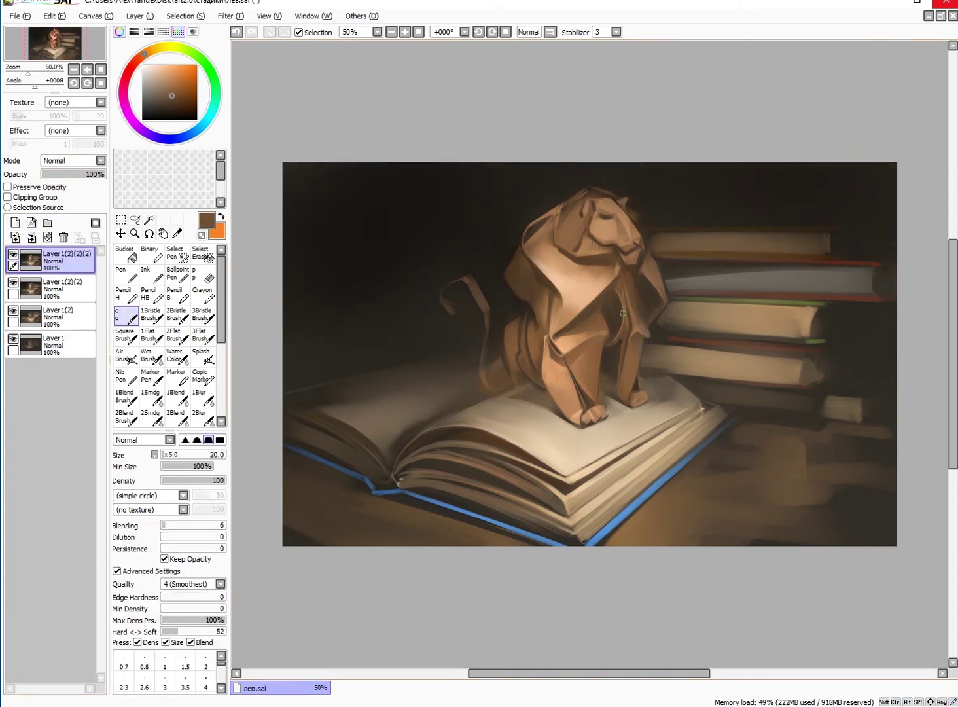
key(bracketleft)
key(bracketleft)
key(bracketleft)
key(bracketleft)
key(bracketleft)
key(bracketleft)
key(bracketleft)
alt+click(622, 321)
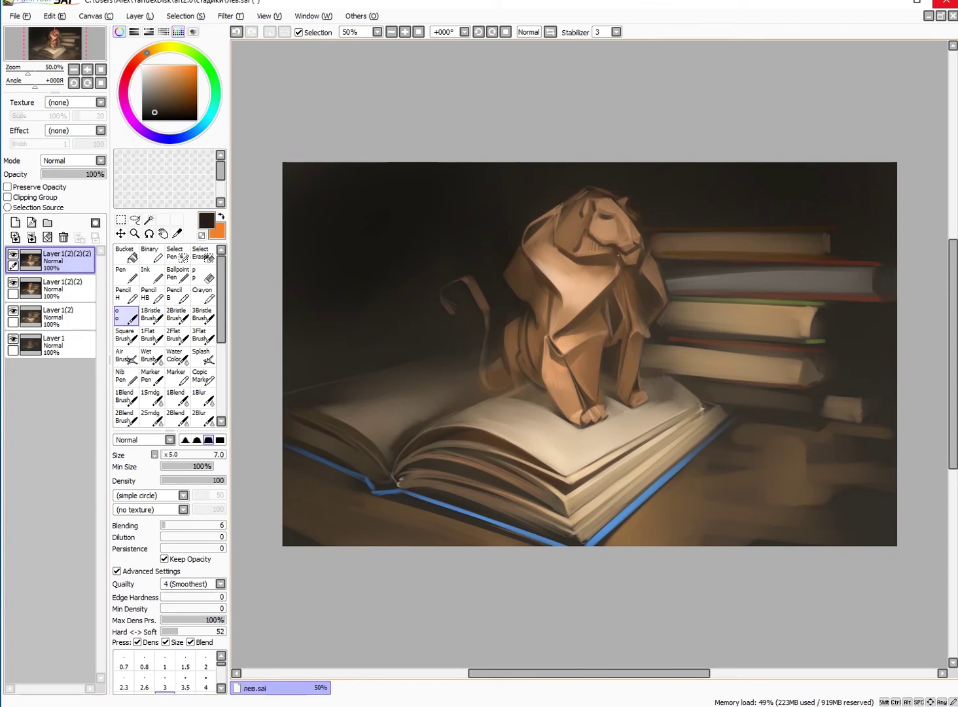
Deepen the shadow on the chest just below the muzzle in the sampled near-black with a slightly larger brush
key(bracketright)
key(bracketright)
key(bracketright)
key(bracketright)
key(bracketright)
key(bracketleft)
key(bracketleft)
mouse_move(633, 279)
mouse_down()
mouse_move(629, 289)
mouse_move(638, 271)
mouse_up()
Define the mane rim behind the ear with sampled light tan at size 2.6 and brown at size 4
key(bracketright)
key(bracketright)
alt+click(548, 223)
alt+click(547, 229)
alt+click(540, 231)
click(144, 681)
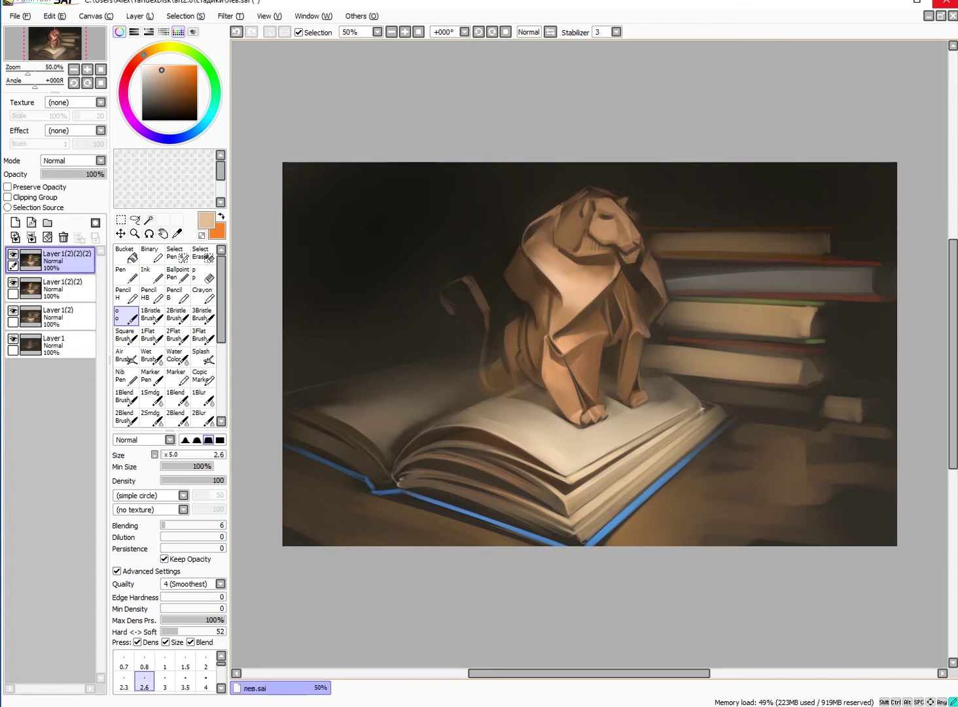
click(206, 680)
alt+click(557, 225)
alt+click(560, 221)
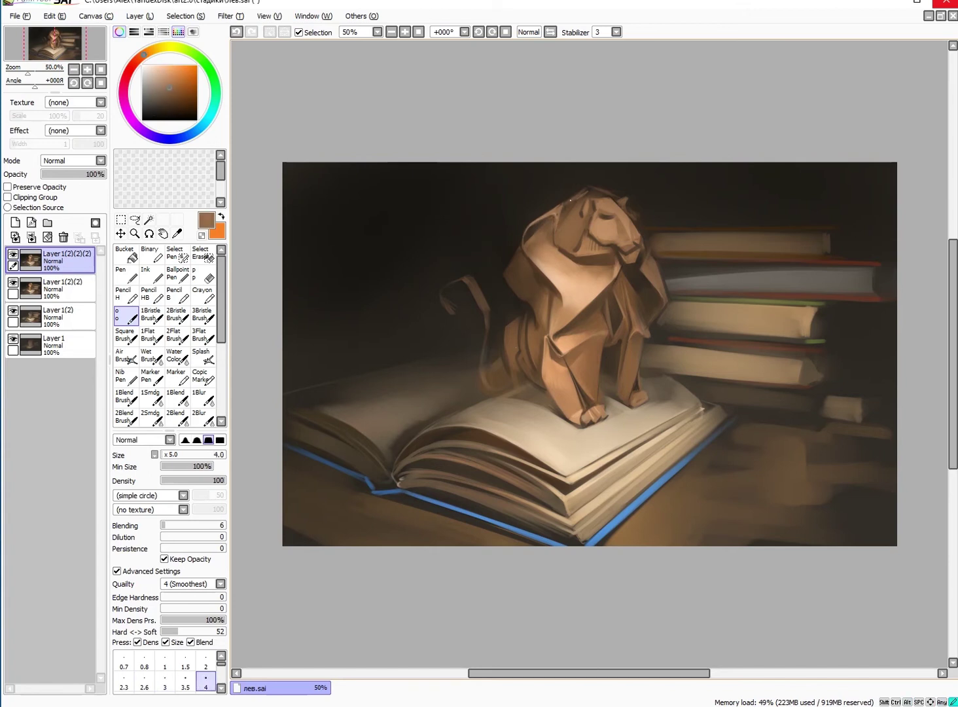
Smooth the mane plane behind the cheek in light browns sampled from it, using a larger brush
key(bracketright)
key(bracketright)
key(bracketright)
key(bracketright)
key(bracketright)
key(bracketright)
alt+click(558, 242)
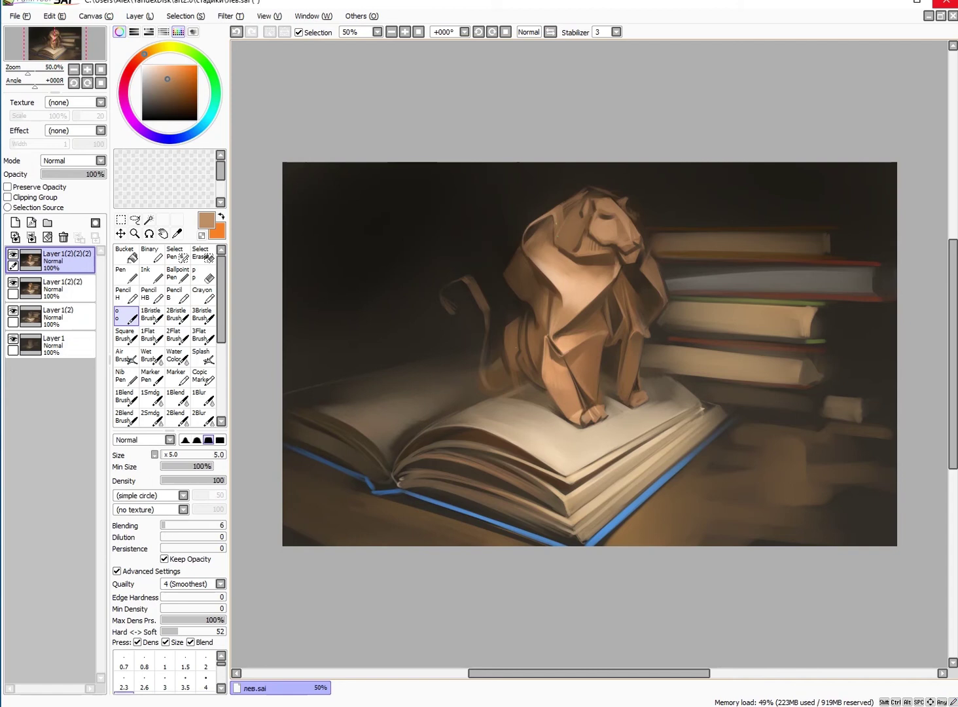
alt+click(570, 260)
Mirror the view and blend the upper mane in sampled light tan, setting the brush to size 8
key(bracketright)
key(bracketright)
key(bracketright)
key(bracketright)
key(h)
alt+click(579, 263)
key(bracketleft)
key(bracketleft)
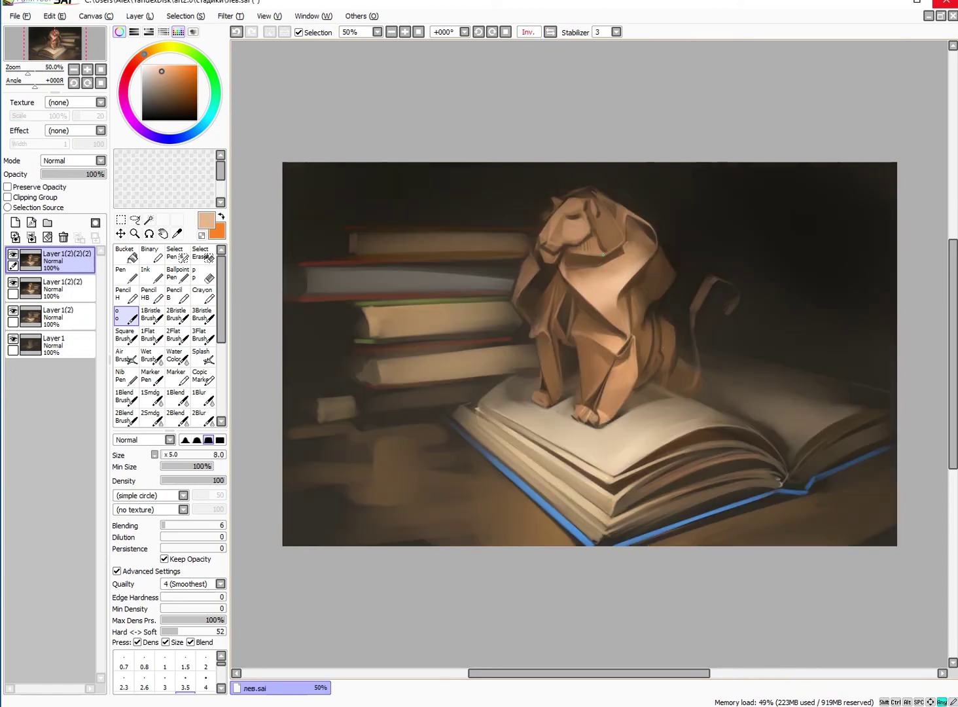
Restore the unmirrored view, smooth the mane folds under the muzzle in sampled light brown, and refine the ear with a smaller brush
key(h)
alt+click(586, 248)
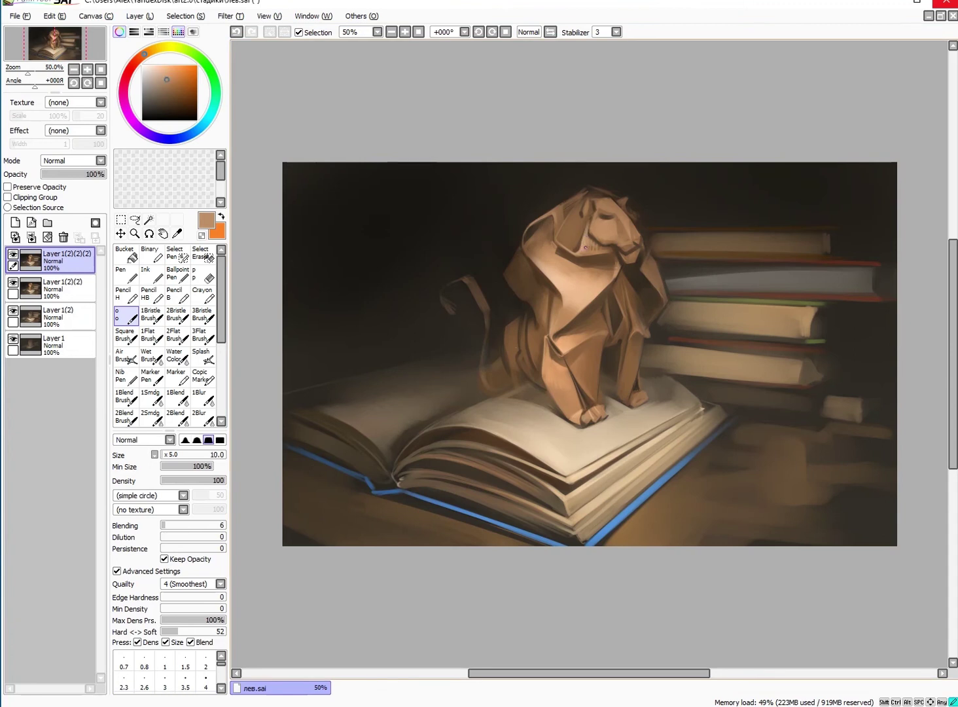
key(bracketleft)
key(bracketleft)
key(bracketleft)
alt+click(596, 208)
key(bracketright)
key(bracketleft)
Sharpen the dark lines around the muzzle with sampled near-black and dark brown at size 4
alt+click(392, 216)
key(bracketleft)
key(bracketleft)
key(bracketleft)
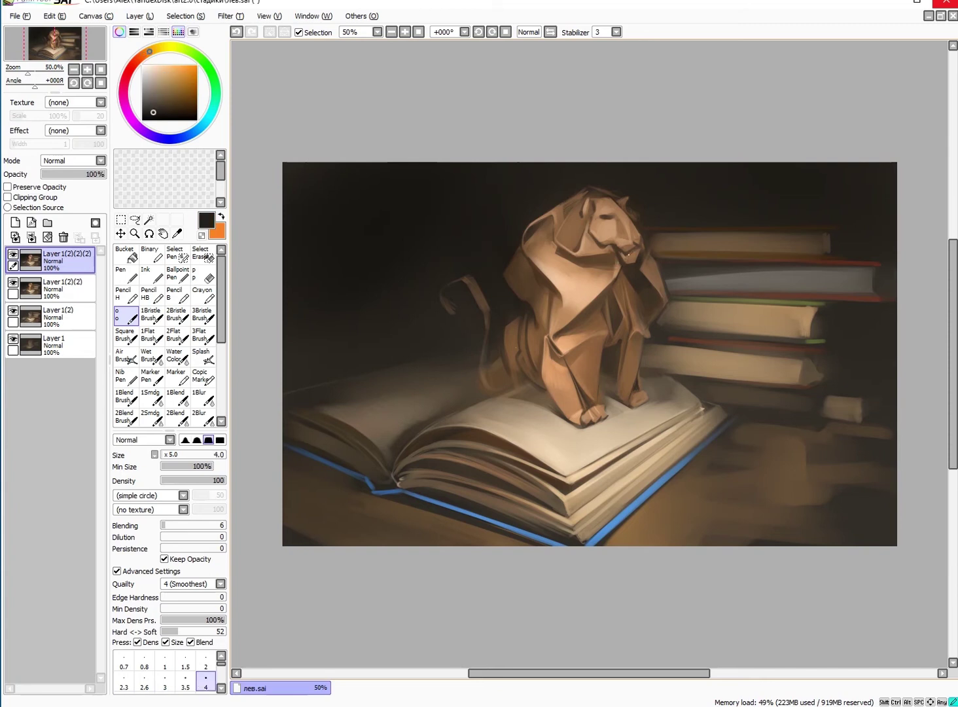
alt+click(638, 247)
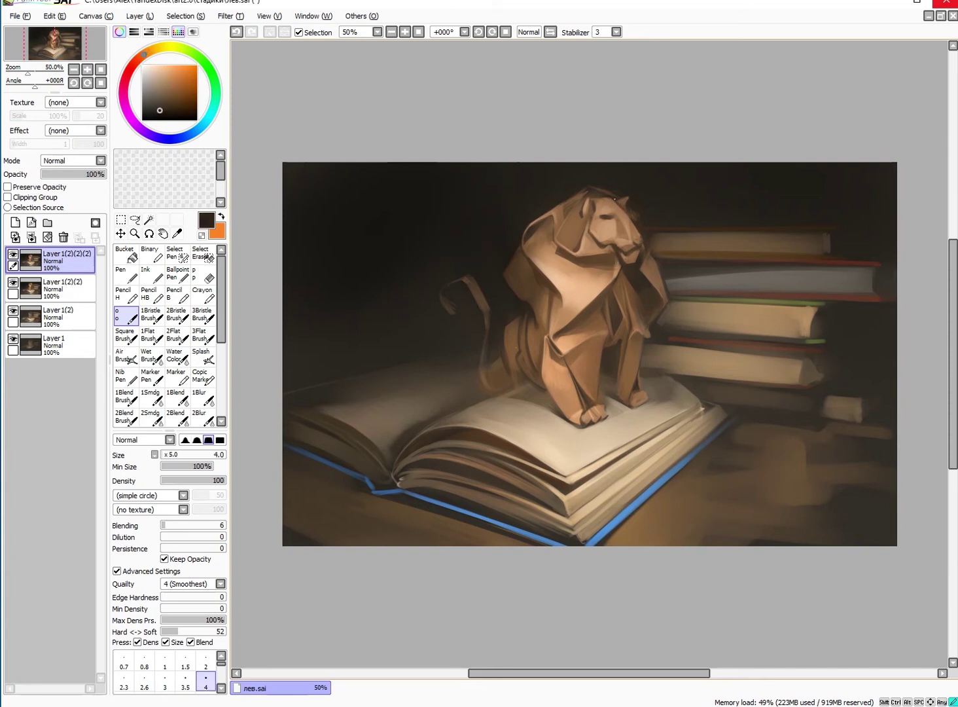
Smooth the crown and the mane behind the ear in browns sampled from them, enlarging the brush
alt+click(609, 197)
key(bracketright)
key(bracketright)
key(bracketright)
key(bracketright)
key(bracketright)
key(bracketright)
key(bracketright)
key(bracketright)
alt+click(583, 220)
alt+click(560, 229)
Refine the rear mane fold and the shaded haunch in sampled browns, reducing the brush to size 9
key(bracketleft)
key(bracketleft)
key(bracketleft)
alt+click(559, 218)
alt+click(517, 351)
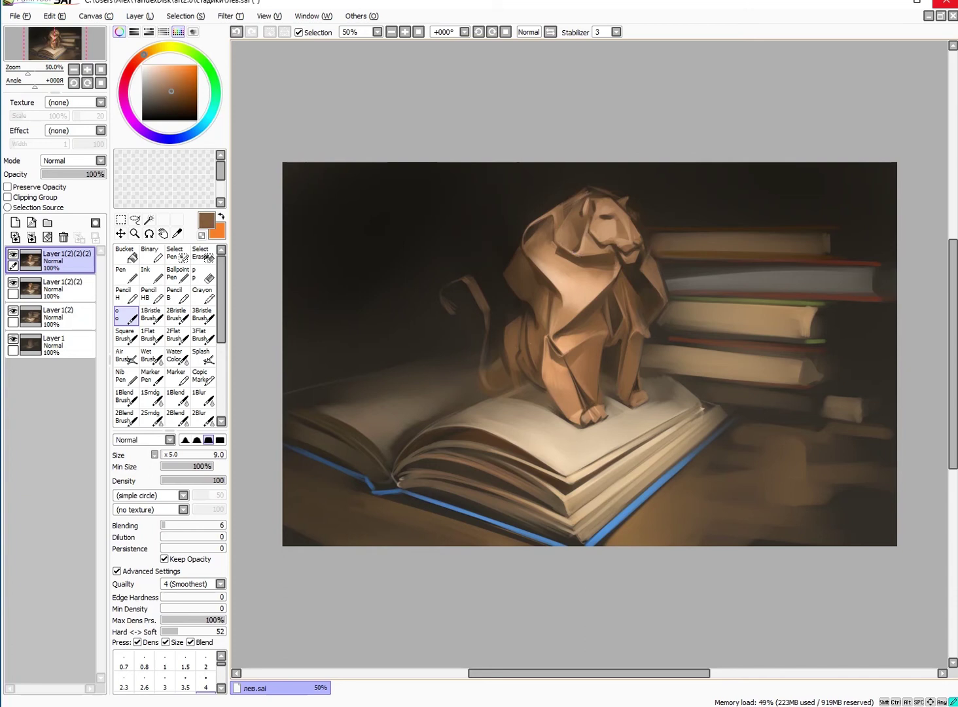
key(bracketright)
Clean the outer contour of the muzzle with dark tones sampled around it at size 8
alt+click(624, 267)
alt+click(672, 223)
key(bracketleft)
key(bracketleft)
alt+click(649, 239)
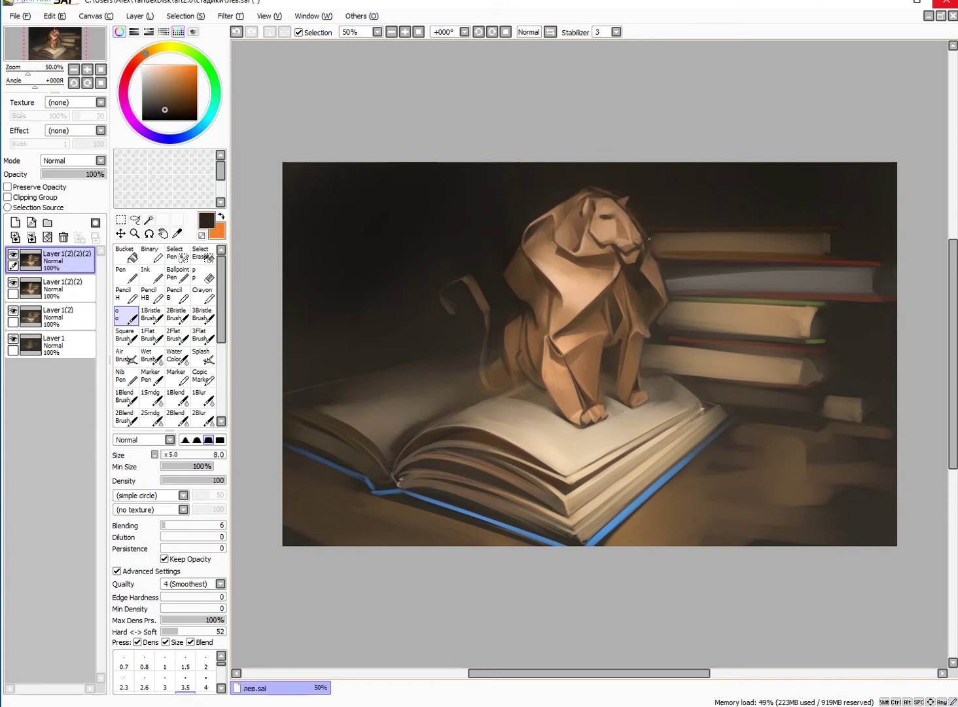
Touch up the lit front edge of the chest in sampled light orange at size 6
key(bracketleft)
key(bracketleft)
alt+click(647, 259)
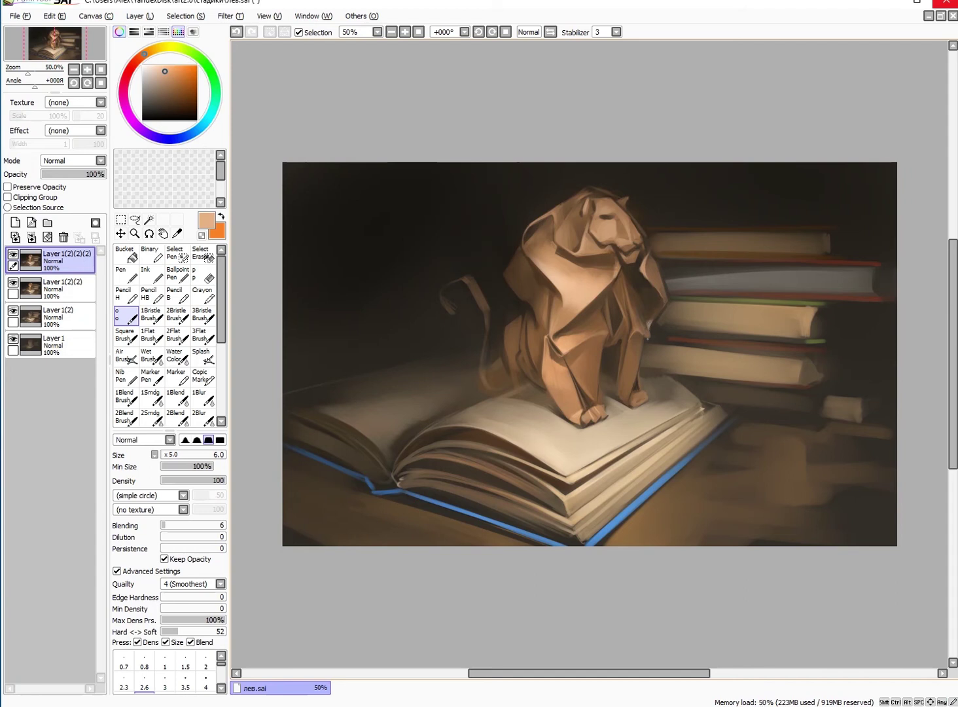
key(bracketright)
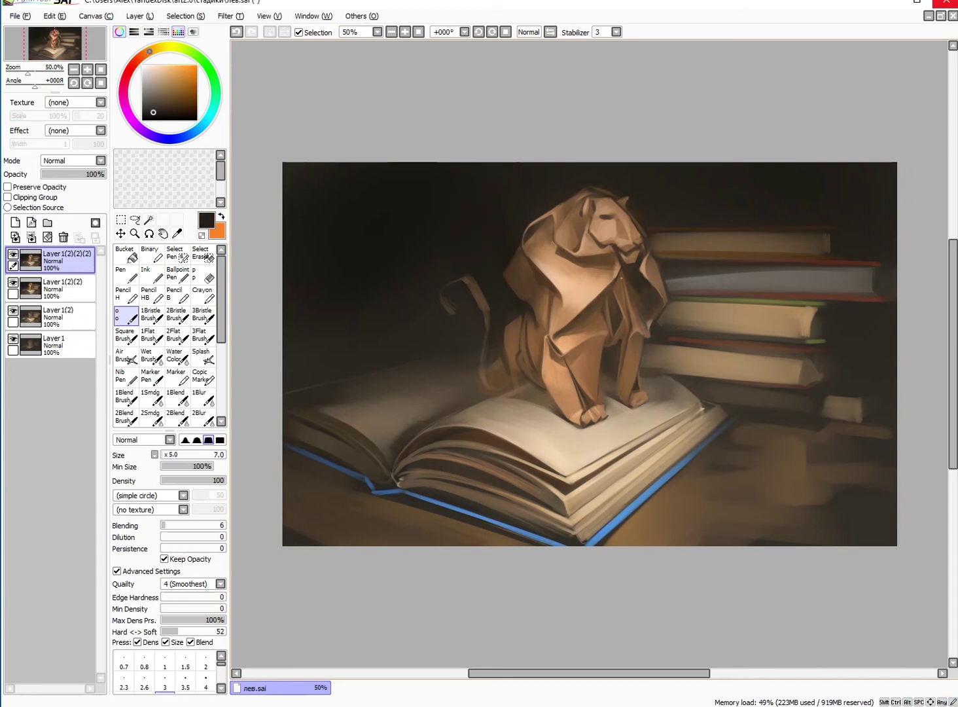
Shade the chest on a new Multiply layer at 39% opacity and soften the shadow with 2Blur at size 80
key(ctrl+shift+n)
mouse_move(622, 265)
mouse_down()
mouse_move(638, 321)
mouse_move(617, 341)
mouse_up()
key(b)
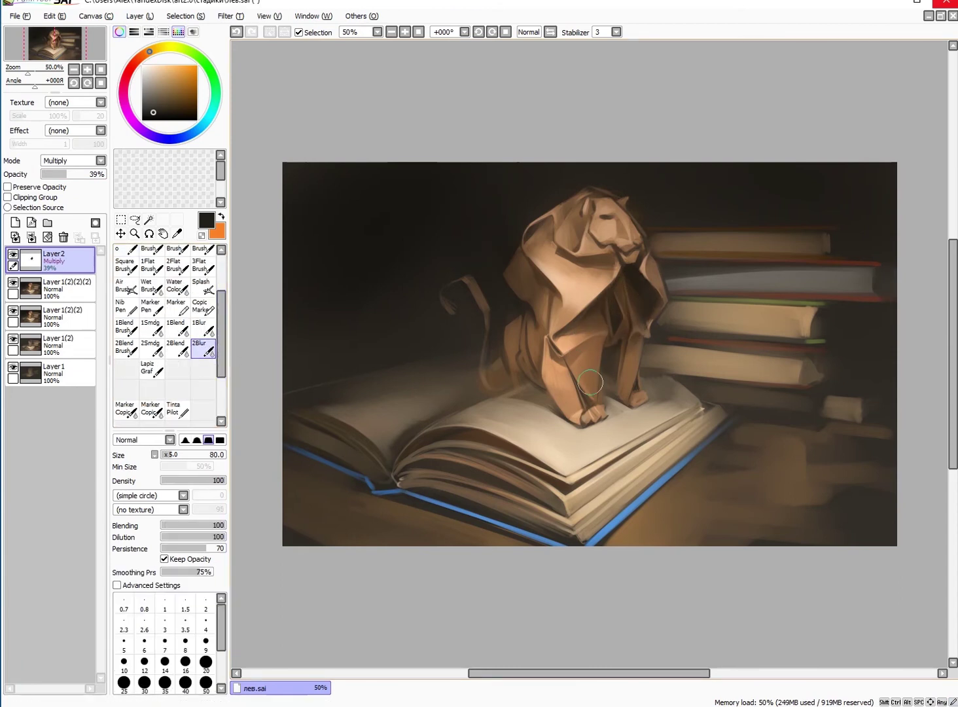
Merge the Multiply shadow layer into the painting layer and duplicate the merged layer
key(ctrl+e)
key(ctrl+j)
Repaint the lion's forehead and brow planes with the round brush in sampled face tones at size 12
key(n)
alt+click(601, 223)
key(bracketleft)
key(bracketleft)
key(bracketleft)
key(bracketleft)
key(bracketleft)
key(bracketleft)
key(bracketleft)
alt+click(611, 216)
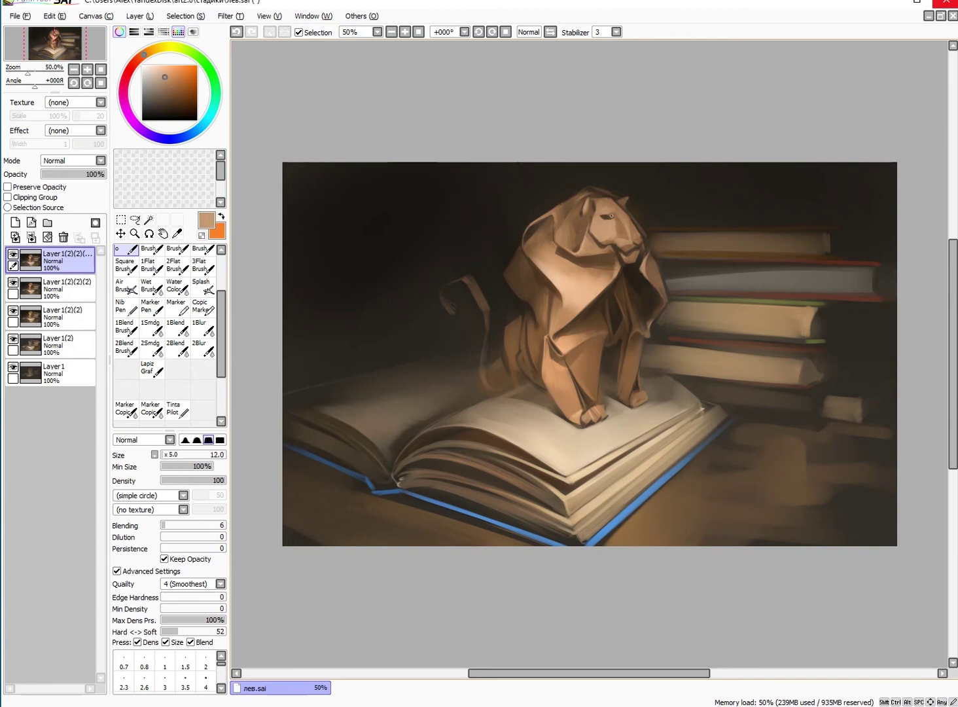
drag(612, 209, 610, 201)
Sharpen the lion's facial folds around the eye and muzzle with fine pale peach strokes at size 6
key(bracketleft)
key(bracketleft)
key(bracketleft)
key(bracketleft)
key(bracketleft)
key(bracketleft)
key(bracketright)
key(bracketright)
key(bracketleft)
alt+click(597, 251)
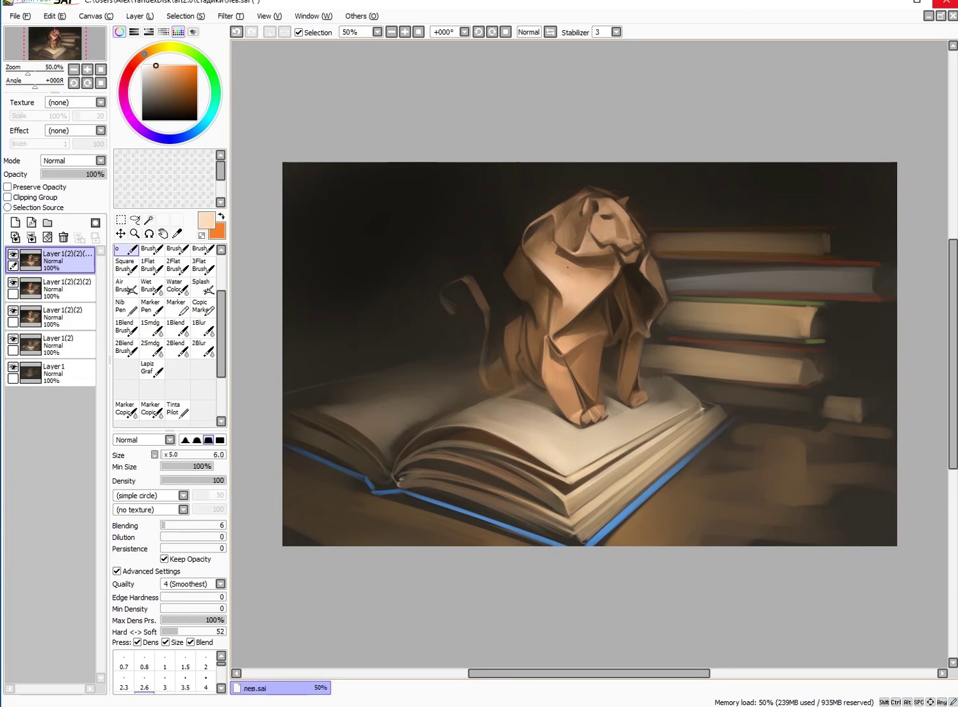
Duplicate the painting layer and add a cool blue rim light along the mane's rear edge, reducing the brush to size 3
alt+click(663, 306)
key(ctrl+j)
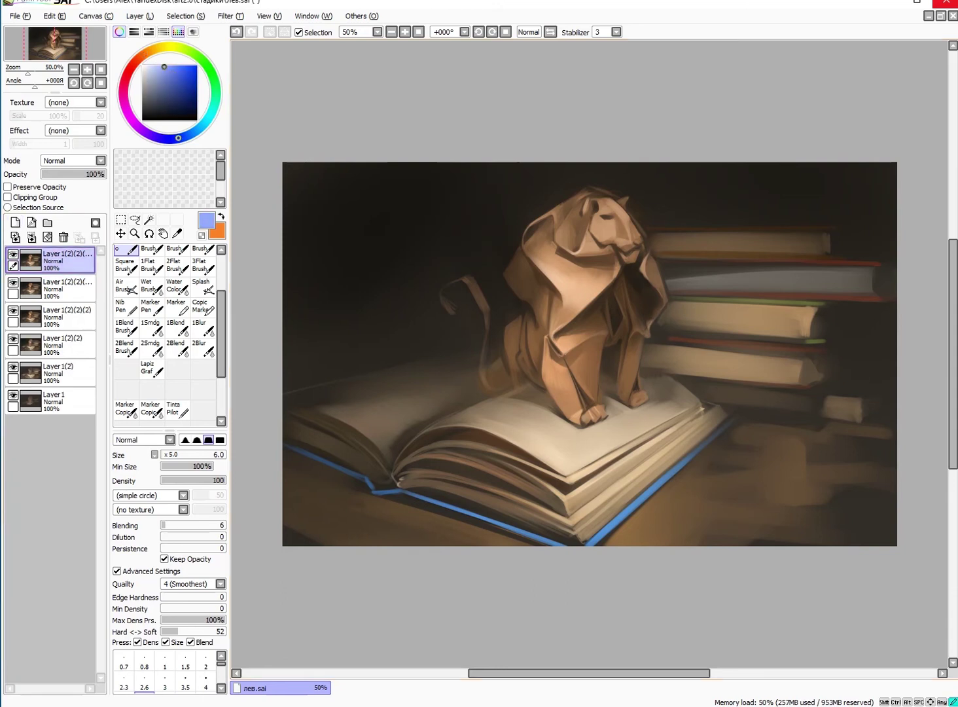
key(bracketright)
key(bracketright)
key(bracketright)
alt+click(517, 264)
alt+click(539, 270)
key(bracketleft)
key(bracketleft)
key(bracketleft)
key(bracketleft)
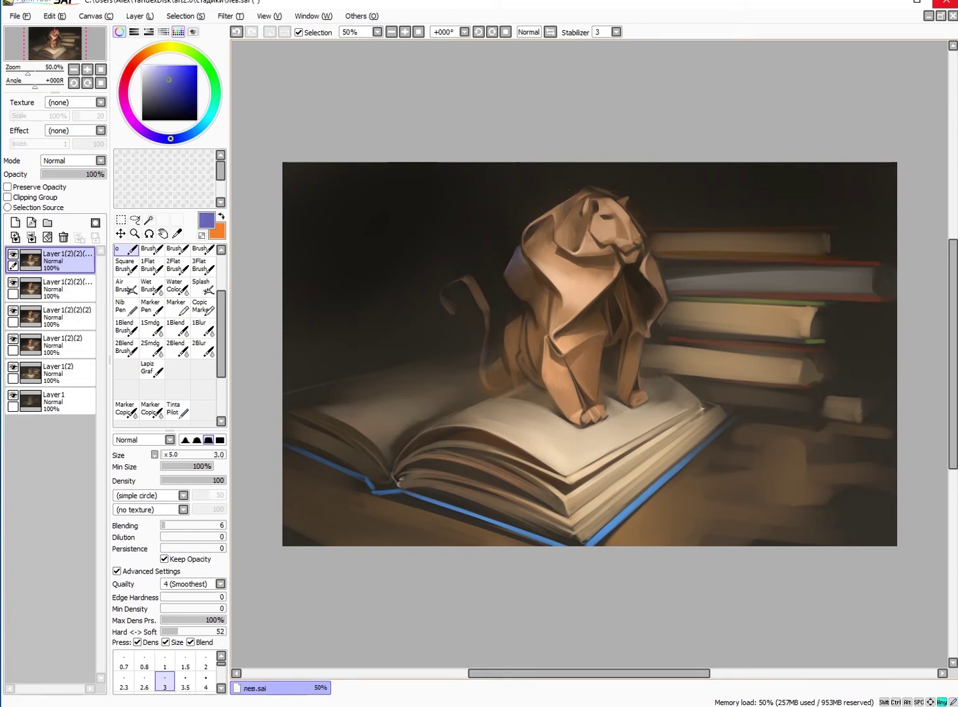
key(bracketleft)
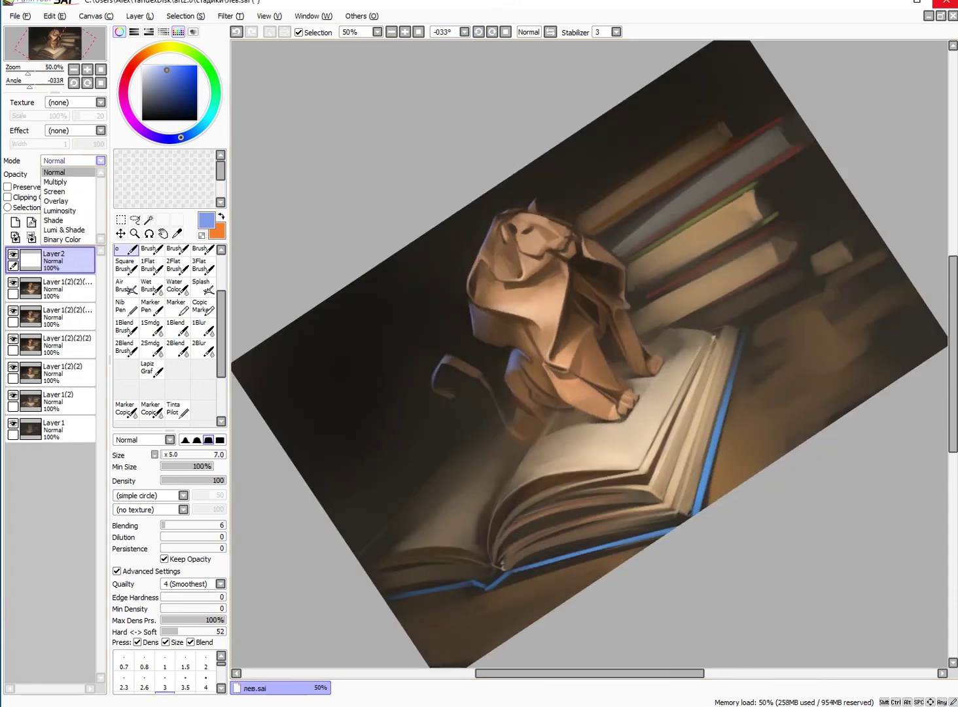
Glaze the dark background and left page with soft blue using the Air Brush at size 250, undoing the last stroke
key(Home)
key(ctrl+z)
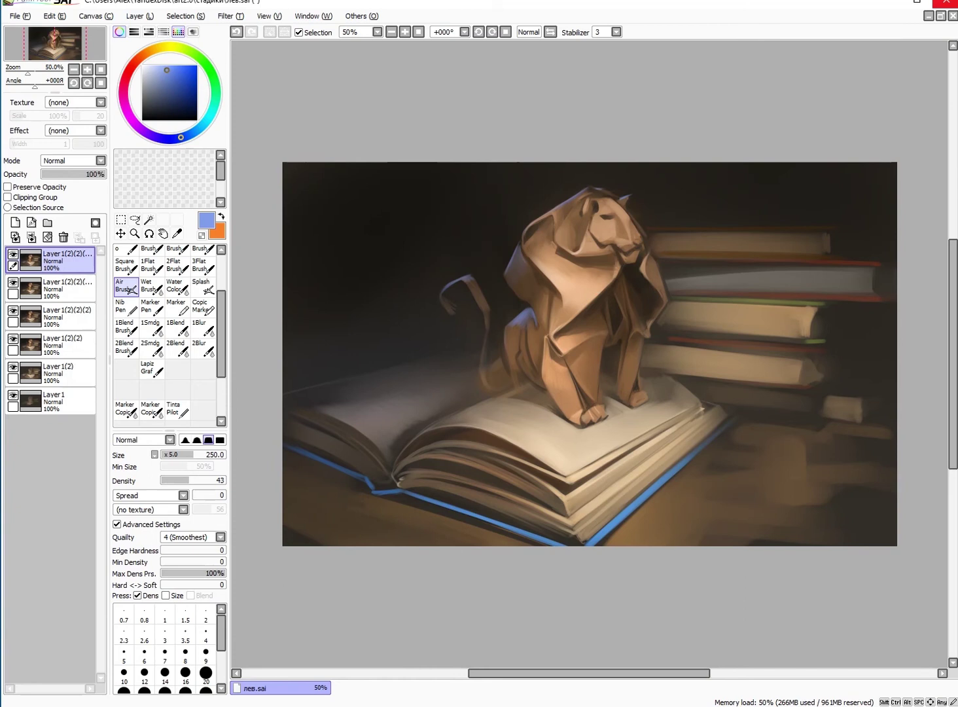
Retouch the far edge of the lit page beside the lion's front paw with sampled page tones at size 14
click(124, 248)
alt+click(621, 284)
key(Home)
key(bracketright)
alt+click(688, 399)
key(bracketleft)
alt+click(659, 376)
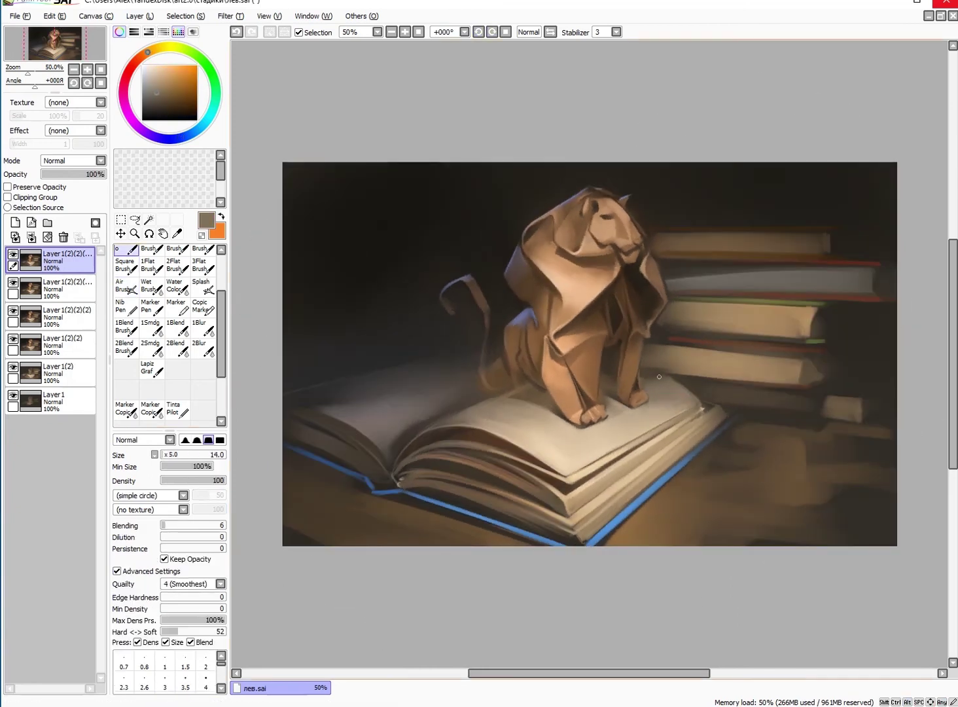
Refine the gap between the lion's front legs with tones sampled around it
key(bracketleft)
key(bracketleft)
alt+click(603, 374)
alt+click(603, 369)
alt+click(614, 373)
Clean the haunch contour and the contact shadow under the front paw in sampled dark tones at size 12
key(h)
key(bracketleft)
key(bracketleft)
alt+click(666, 337)
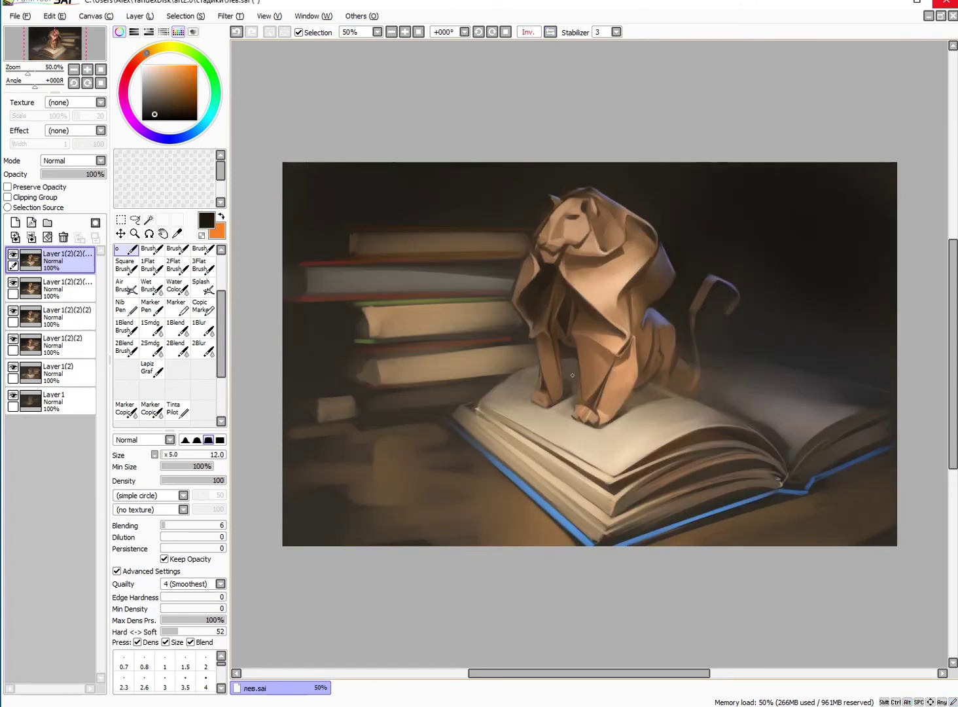
alt+click(614, 416)
key(h)
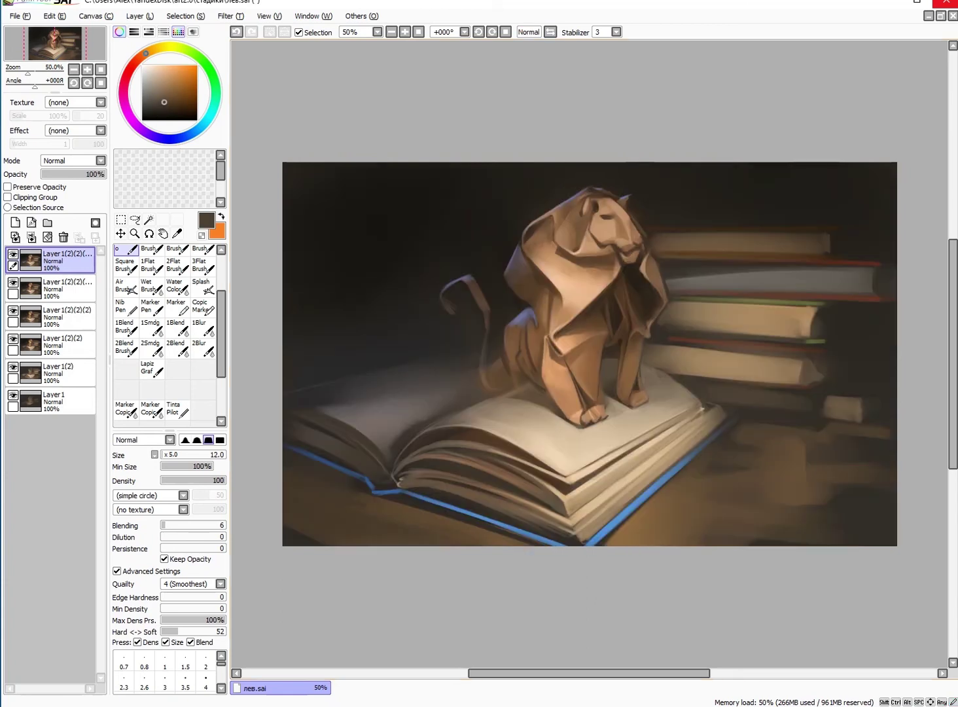
Repaint the shaded left page of the open book with sampled grey-browns at size 30
alt+click(520, 387)
key(bracketright)
key(bracketright)
key(bracketright)
key(bracketright)
key(bracketright)
alt+click(405, 421)
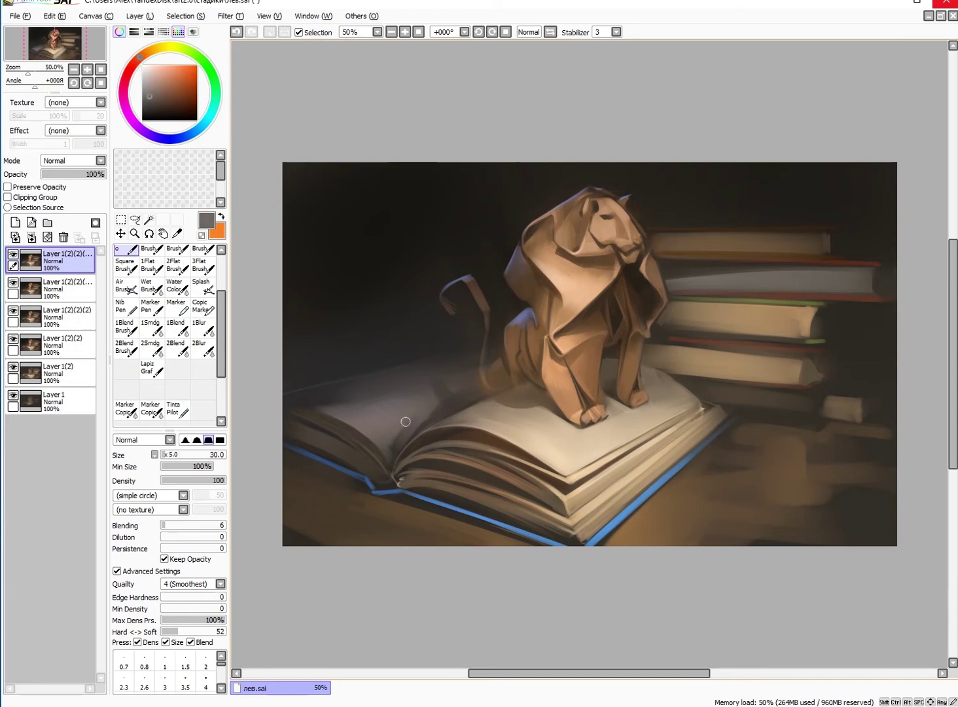
alt+click(422, 420)
mouse_move(392, 435)
mouse_down()
mouse_move(430, 426)
mouse_move(354, 413)
mouse_up()
alt+click(345, 410)
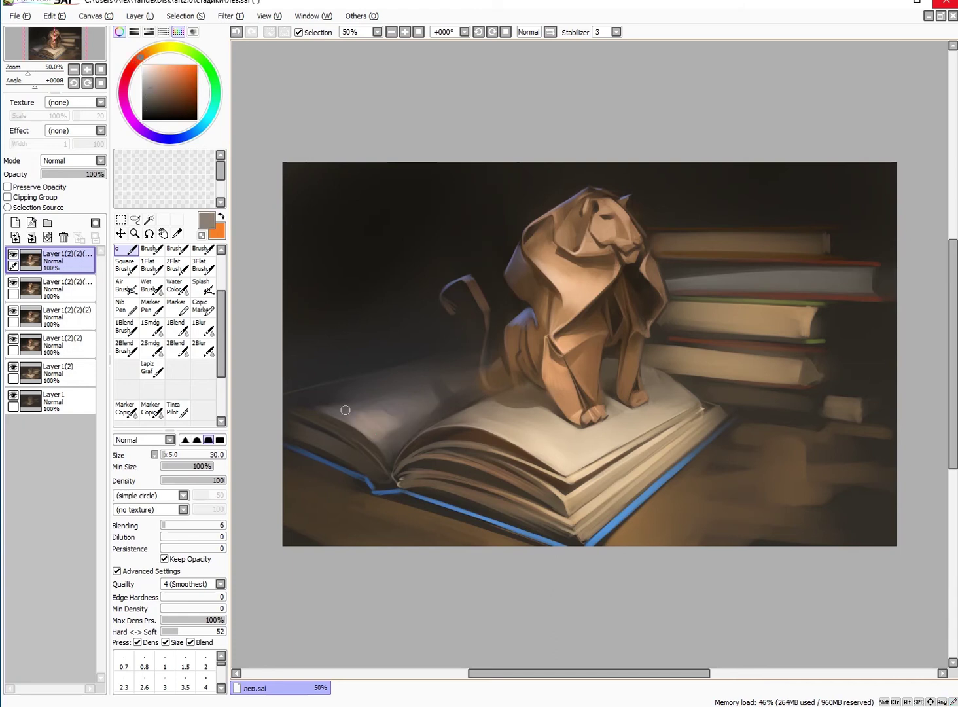
Define the left page block's edges near the spine in sampled dark brown at size 9
key(bracketleft)
key(bracketleft)
key(bracketleft)
key(bracketleft)
key(bracketleft)
key(bracketleft)
key(bracketleft)
key(bracketleft)
key(bracketleft)
key(bracketleft)
key(bracketleft)
alt+click(378, 481)
key(bracketright)
key(bracketright)
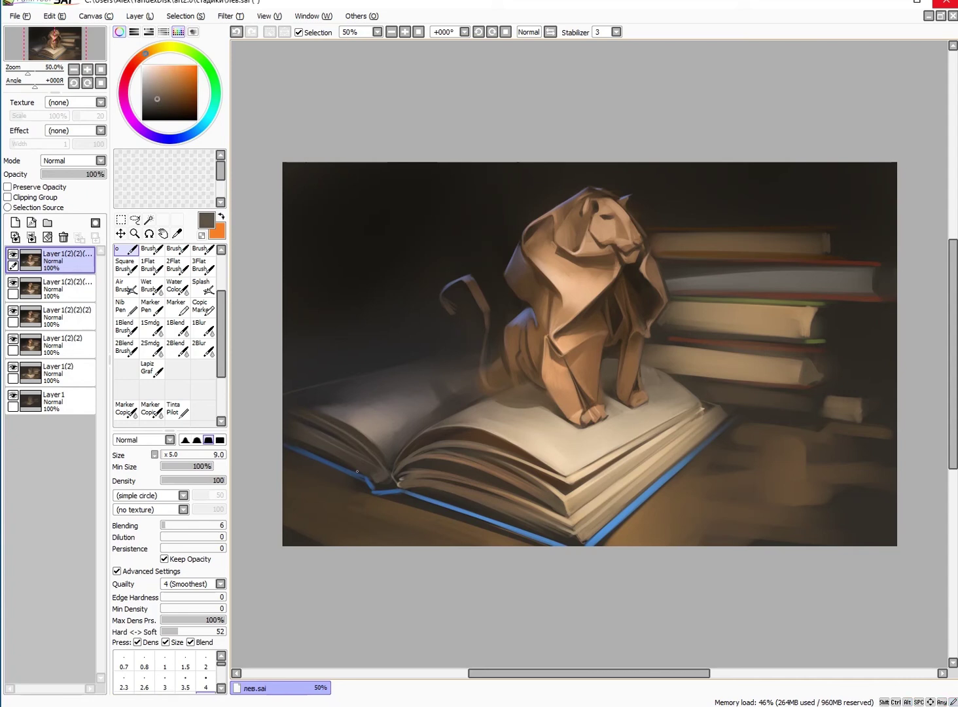
Brush sampled blue-grey light over the left page and its far edge at size 50
key(h)
mouse_move(356, 471)
mouse_down()
mouse_move(864, 229)
mouse_move(773, 258)
mouse_up()
alt+click(866, 225)
key(bracketright)
key(bracketright)
key(bracketright)
key(bracketright)
key(bracketright)
key(bracketright)
key(bracketright)
key(bracketright)
key(bracketright)
key(bracketright)
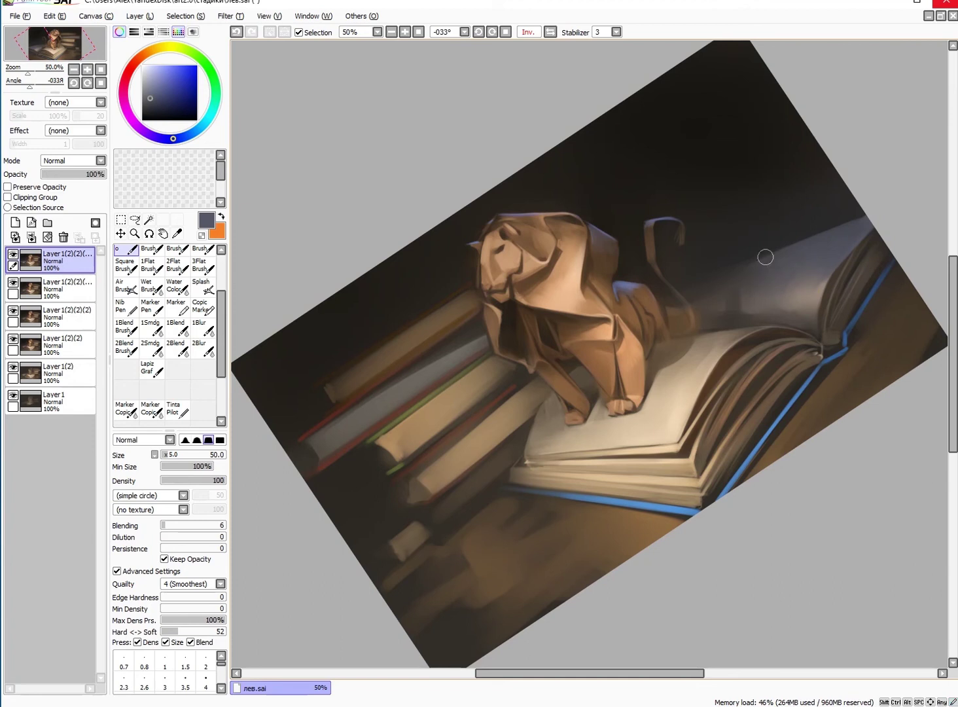
alt+click(719, 258)
Clean the base of the lion's tail where it meets the book with tones sampled there
key(h)
key(Home)
alt+click(496, 372)
alt+click(497, 373)
key(bracketleft)
key(bracketleft)
key(bracketleft)
key(bracketleft)
key(bracketleft)
Highlight the edge of the lion's upper tail in light orange at size 6
alt+click(476, 300)
key(bracketleft)
key(bracketleft)
key(bracketleft)
key(bracketleft)
key(bracketleft)
key(bracketleft)
key(bracketleft)
key(bracketleft)
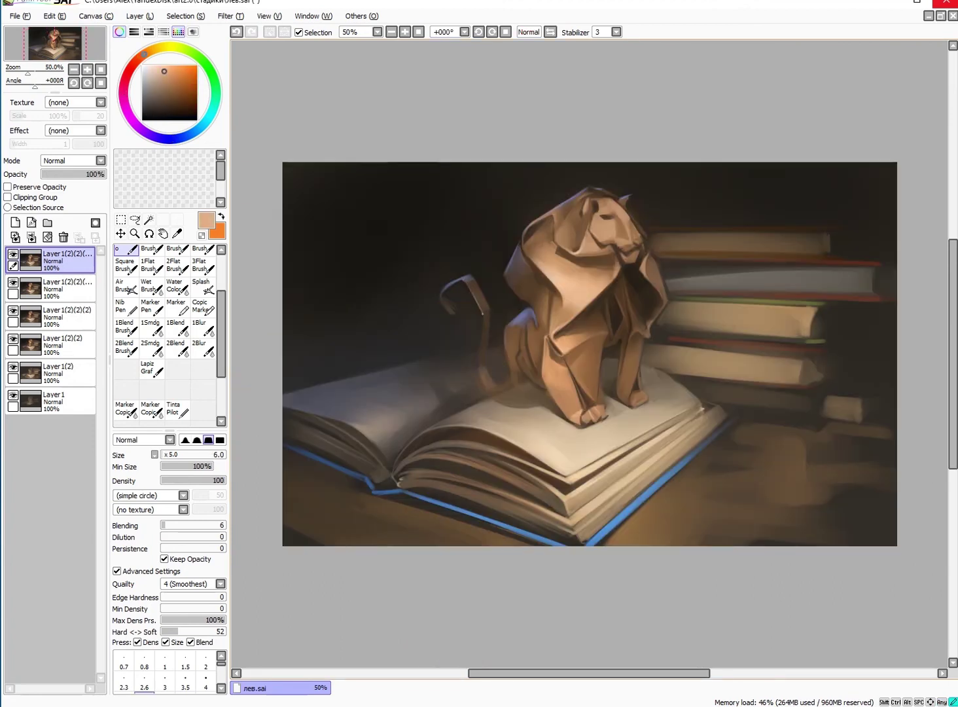
Refine the stacked books' page blocks beside the lion's mane with sampled grey-brown at size 7
alt+click(655, 325)
key(bracketright)
key(bracketright)
key(bracketright)
key(bracketright)
key(bracketright)
key(bracketright)
key(bracketright)
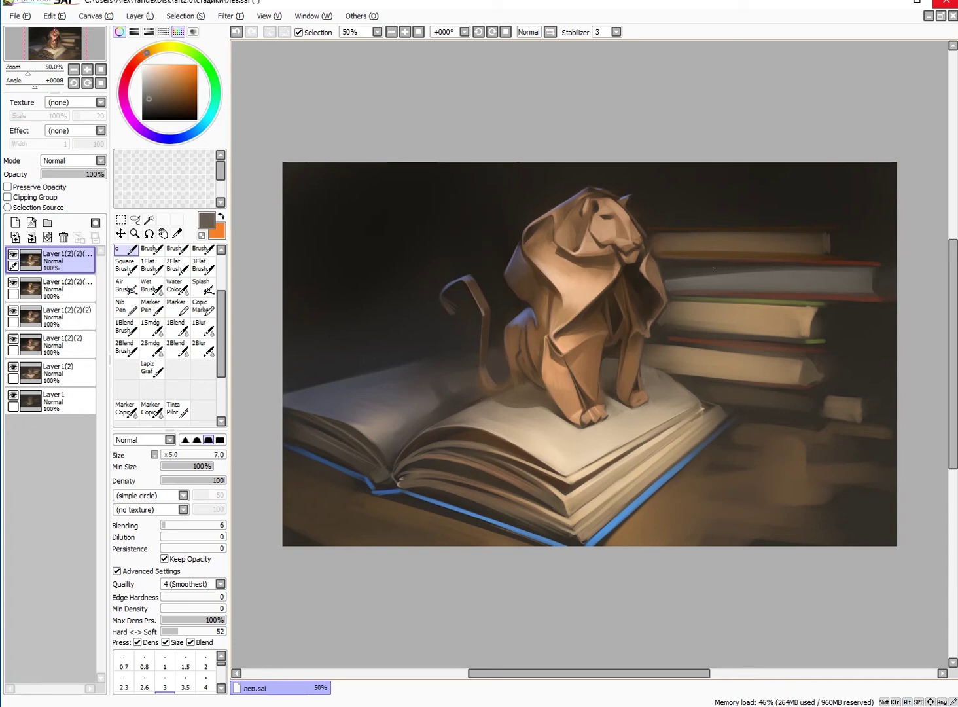
drag(670, 320, 661, 321)
alt+click(647, 319)
key(bracketright)
key(bracketright)
Redraw the cover edges of the lowest stacked book in sampled red at size 9
alt+click(769, 273)
key(bracketleft)
key(bracketleft)
key(bracketleft)
key(bracketleft)
key(bracketleft)
key(bracketleft)
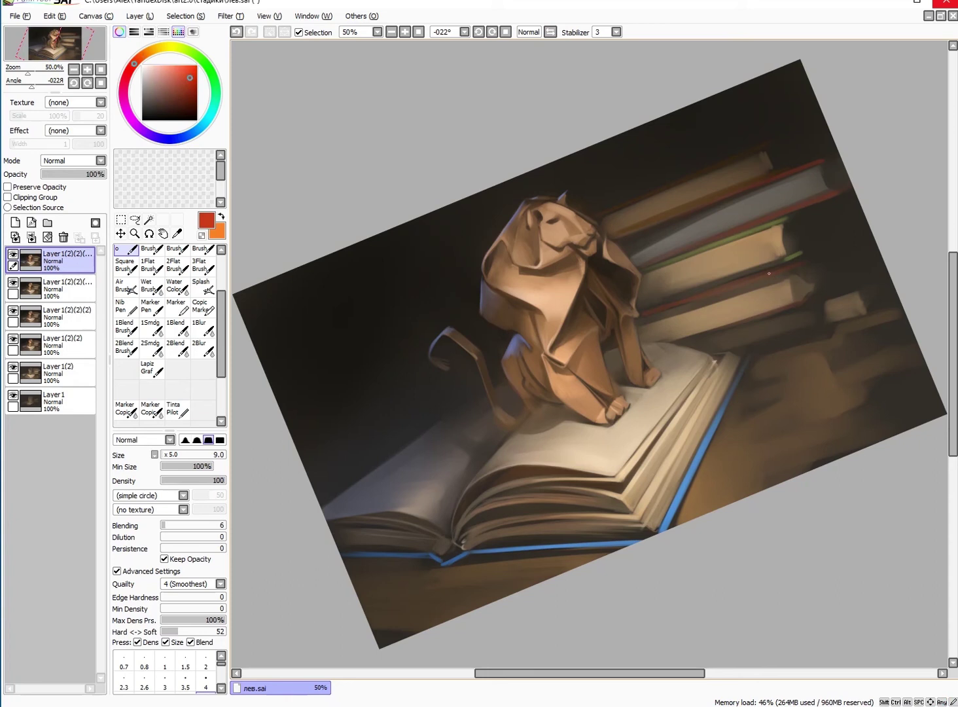
alt+click(776, 313)
Reshape the small block beside the book stack with sampled grey-brown and dark tones at size 14
alt+click(881, 282)
key(bracketright)
key(bracketright)
key(bracketright)
alt+click(841, 317)
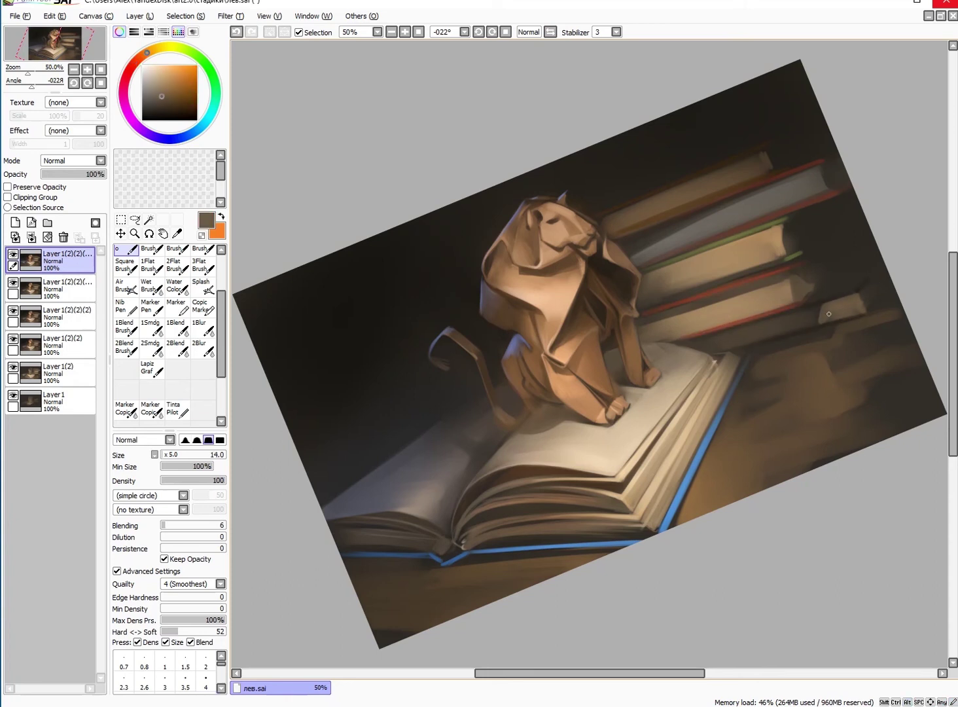
Paint the tabletop along the open book's blue cover edge in sampled warm browns, starting at size 20
key(Home)
key(bracketright)
key(bracketright)
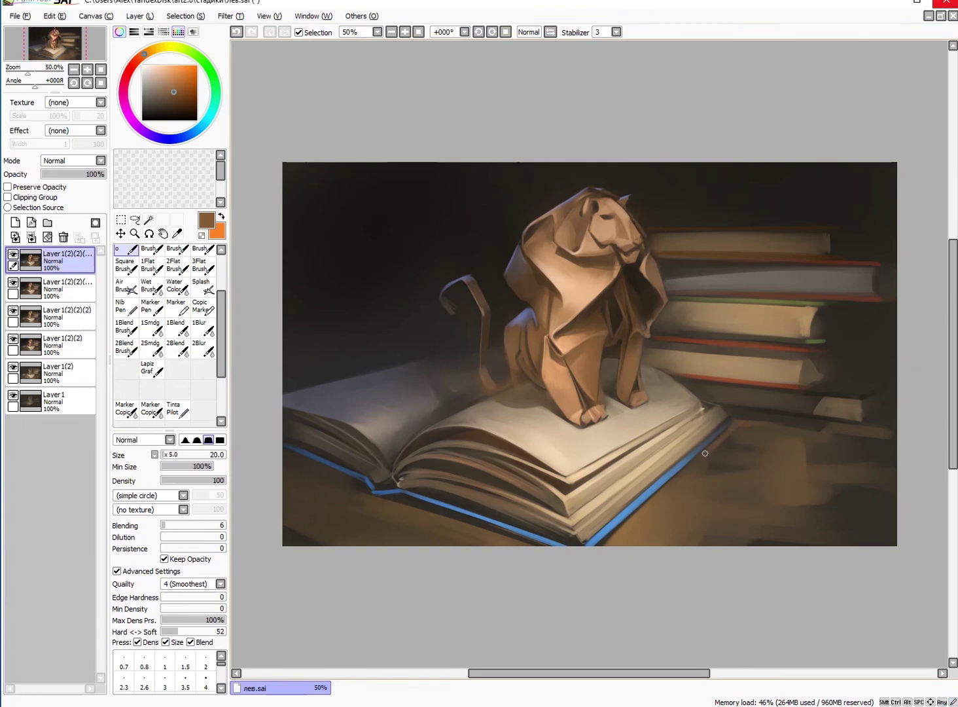
key(bracketleft)
key(bracketleft)
key(bracketleft)
alt+click(698, 474)
alt+click(700, 481)
alt+click(702, 486)
Lay warm brown strokes across the tabletop below the book stack, enlarging the brush to size 50
key(bracketright)
key(bracketright)
key(bracketright)
key(bracketright)
alt+click(817, 437)
drag(828, 429, 871, 426)
drag(812, 465, 887, 473)
key(bracketright)
key(bracketright)
key(bracketright)
key(bracketright)
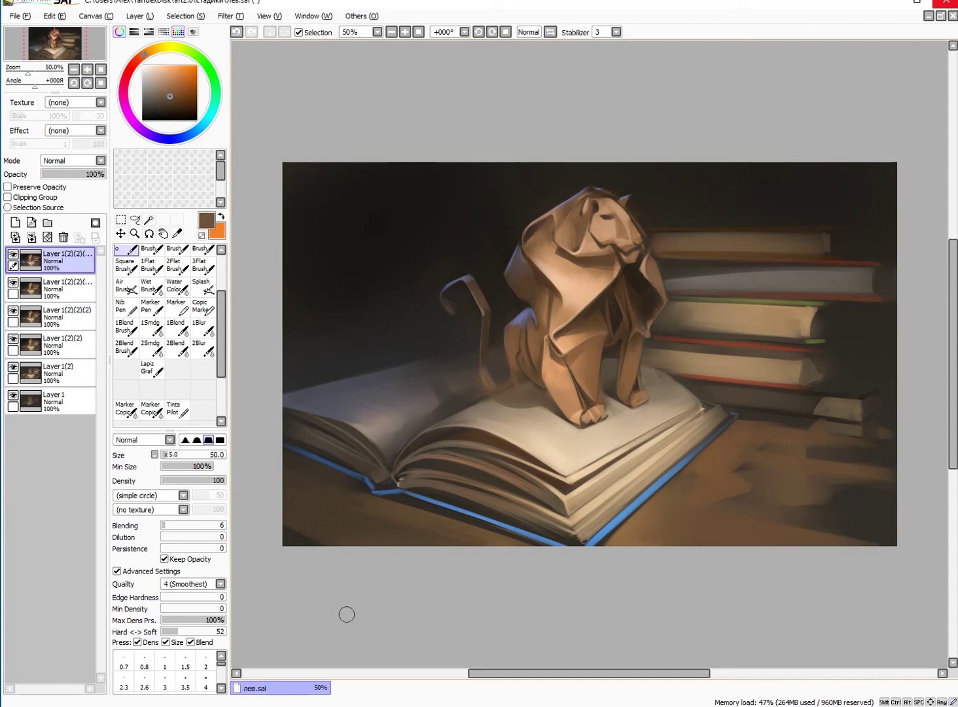
Paint the tabletop along the open book's blue edge in sampled warm brown with a brush larger than 50
alt+click(639, 524)
key(bracketright)
key(bracketright)
key(bracketright)
key(h)
key(h)
Refine the open page's far edge beside the lion's front legs with sampled page tones at size 6
alt+click(658, 388)
key(bracketleft)
key(bracketleft)
key(bracketleft)
key(bracketleft)
key(bracketleft)
key(bracketleft)
key(bracketleft)
key(bracketleft)
key(bracketleft)
key(bracketleft)
key(bracketleft)
key(bracketleft)
key(bracketleft)
alt+click(661, 390)
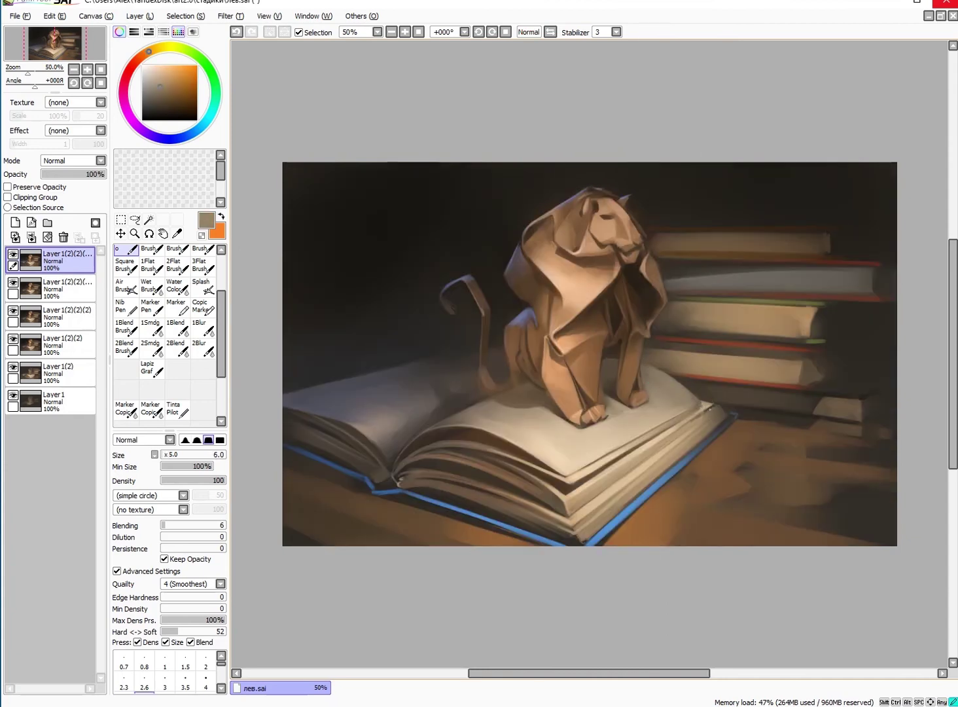
Repaint the open page's outer corner and edges in sampled tan page tones at size 14
alt+click(536, 393)
alt+click(660, 437)
key(bracketright)
key(bracketright)
key(bracketright)
key(bracketright)
alt+click(705, 411)
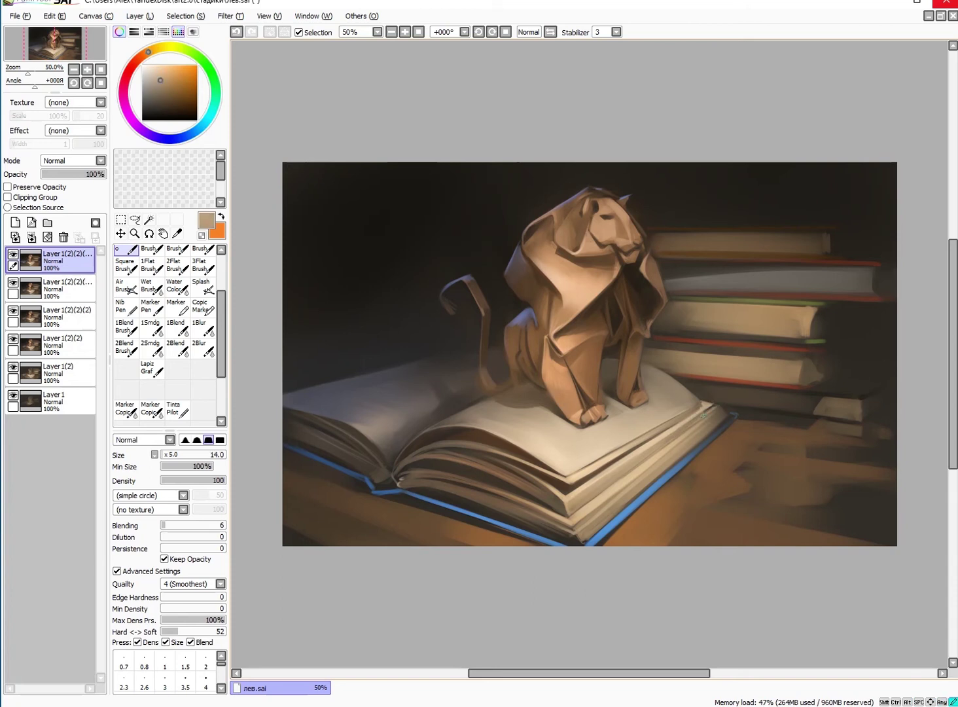
Try an orange Air Brush glow at size 120 on a new Screen-mode layer, and delete that layer
click(15, 223)
click(72, 161)
click(66, 186)
click(125, 286)
click(188, 78)
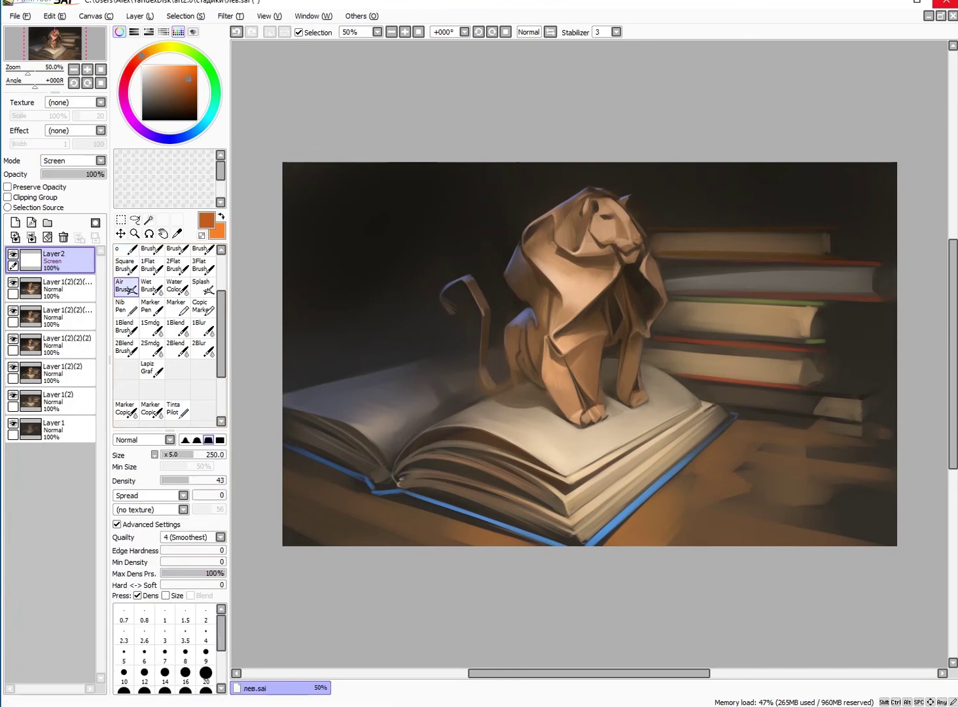
key(bracketleft)
key(bracketleft)
click(63, 237)
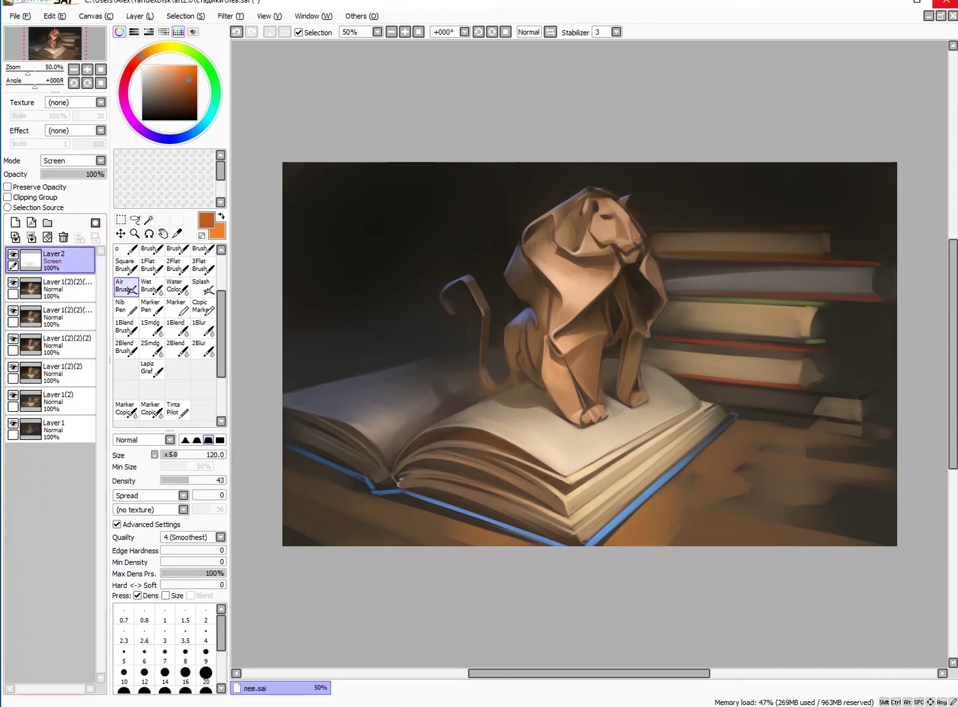
Add pale cream and sampled peach highlights to the lion's chest and front leg facets at size 16
click(158, 66)
click(125, 248)
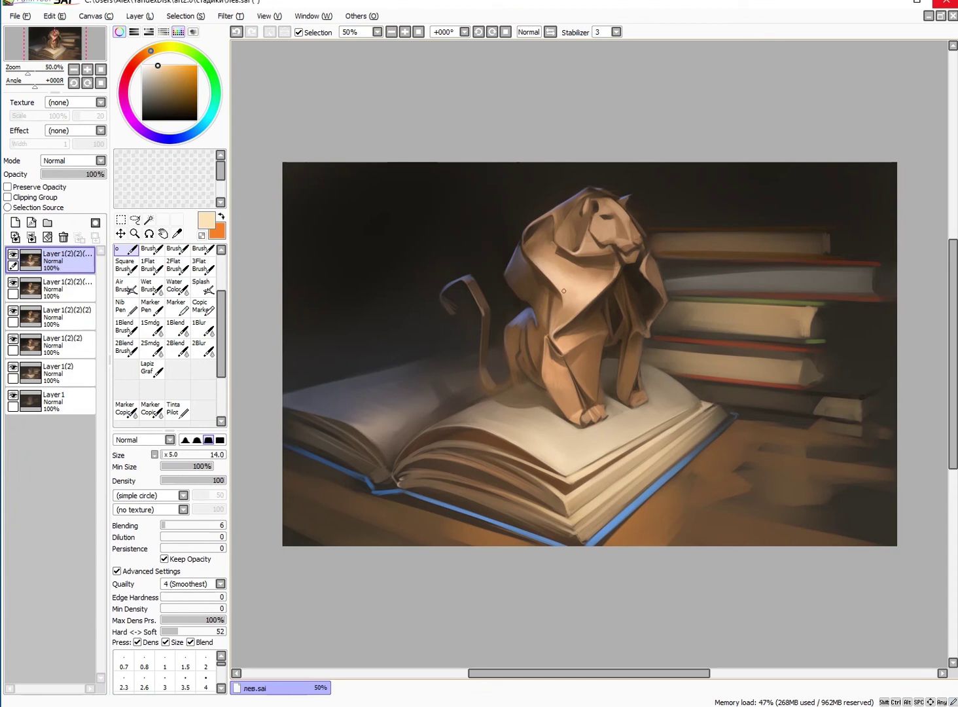
key(bracketright)
key(bracketright)
alt+click(551, 368)
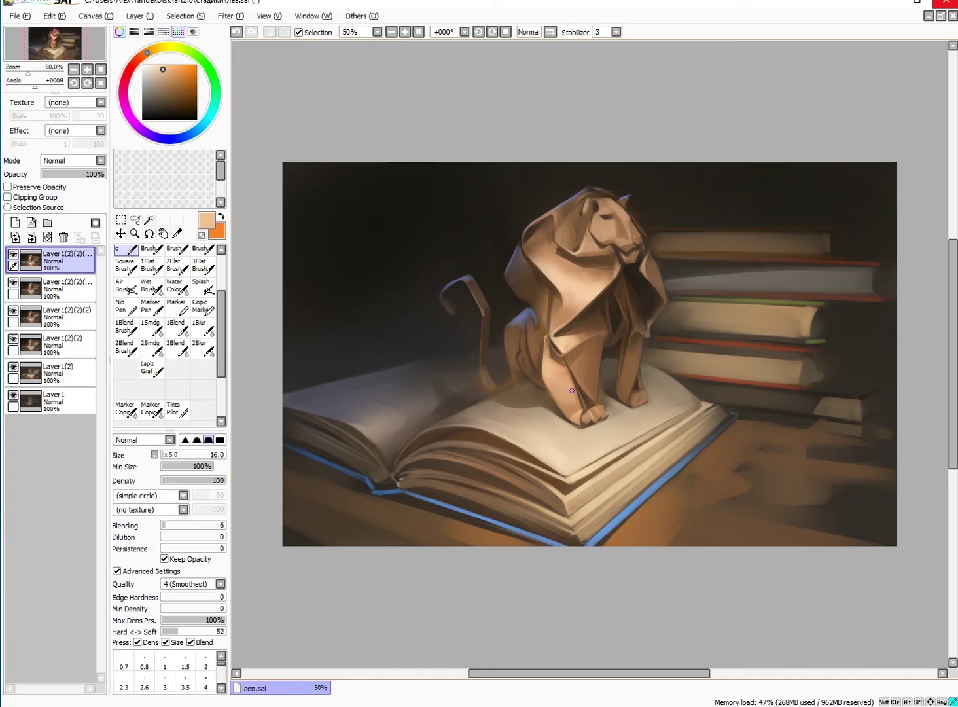
Refine the lion's near front paw in sampled tones, starting with a brush size of 3.5
click(185, 684)
key(bracketright)
key(bracketright)
key(bracketright)
alt+click(604, 396)
key(bracketright)
key(bracketright)
Brighten the page in front of the lion's paws with sampled pale cream at size 35
alt+click(620, 428)
key(bracketright)
key(bracketright)
key(bracketright)
key(bracketright)
key(bracketright)
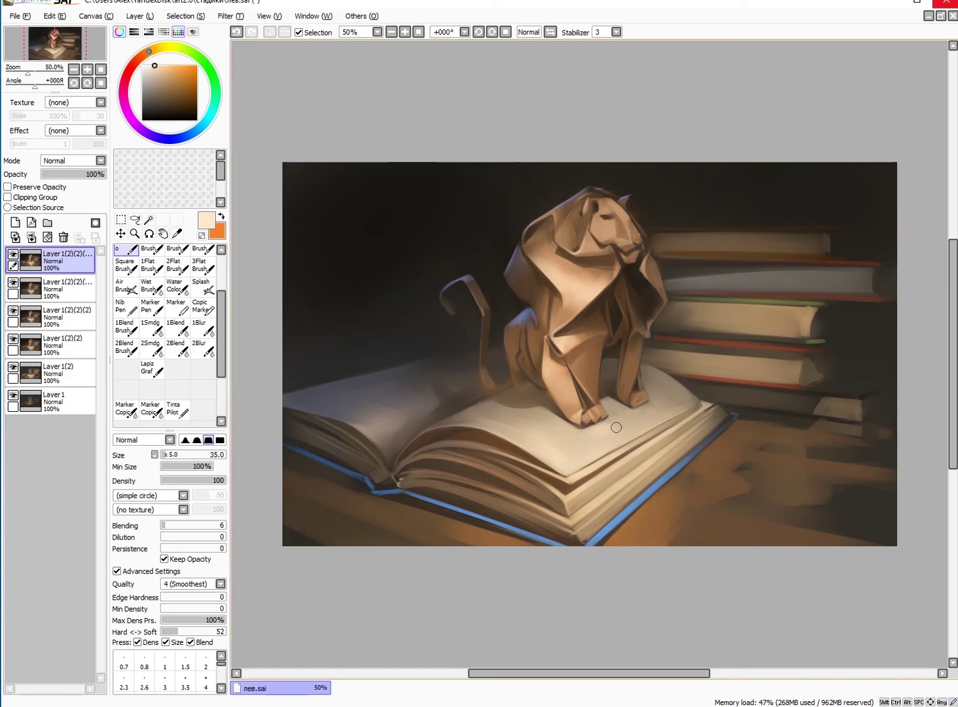
Flip the view and redraw the contact shadow under the near front paw in sampled near-black at size 3.5
key(h)
alt+click(601, 432)
alt+click(603, 426)
key(bracketleft)
key(bracketleft)
key(bracketleft)
key(bracketleft)
key(bracketleft)
key(bracketleft)
key(bracketleft)
key(bracketleft)
key(bracketleft)
key(bracketleft)
key(bracketleft)
key(bracketleft)
key(bracketleft)
key(bracketleft)
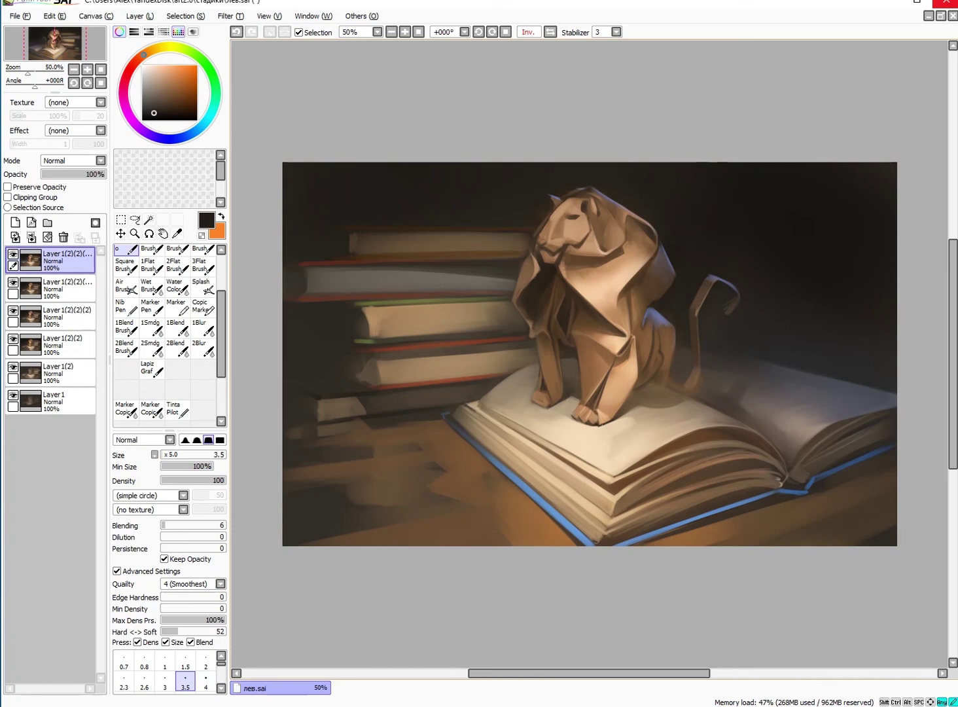
Smooth the lit page around the near paw with sampled cream at size 35, and restore the unflipped view
alt+click(616, 434)
key(bracketright)
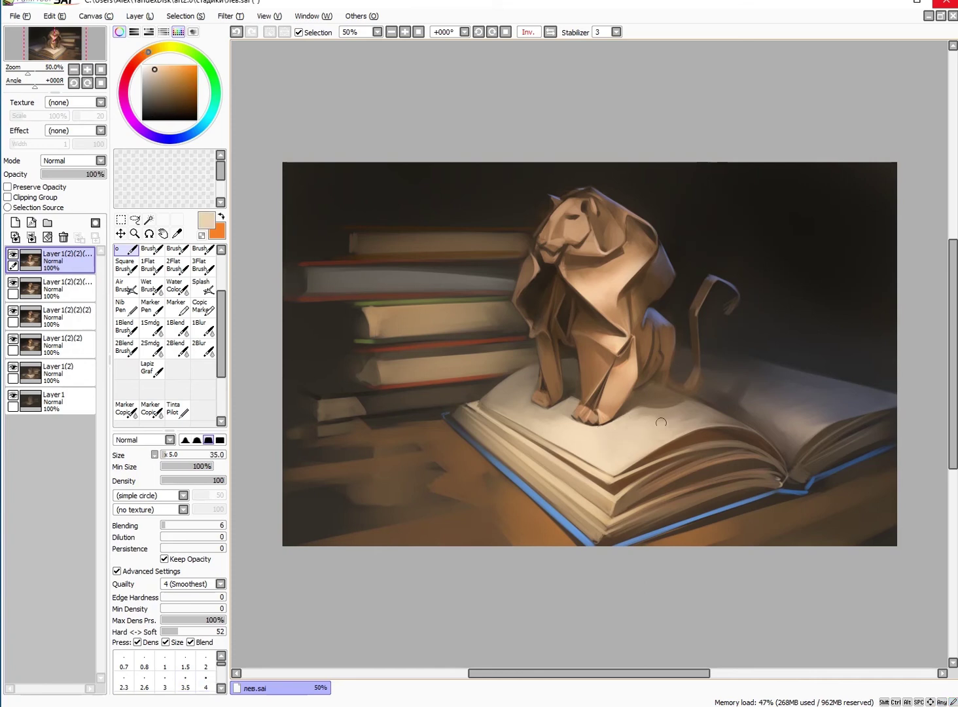
key(h)
Clean up the page between the lion's two front paws with sampled cream, using a brush around size 12
alt+click(622, 407)
key(bracketleft)
key(bracketleft)
key(bracketleft)
key(bracketleft)
key(bracketleft)
key(bracketleft)
key(bracketleft)
key(bracketleft)
key(bracketleft)
key(bracketleft)
key(bracketright)
key(bracketright)
key(bracketright)
key(bracketright)
key(bracketright)
key(bracketright)
key(bracketright)
key(bracketright)
key(bracketright)
key(bracketright)
Blend the page beside the far front paw with sampled light tan at size 20
alt+click(649, 409)
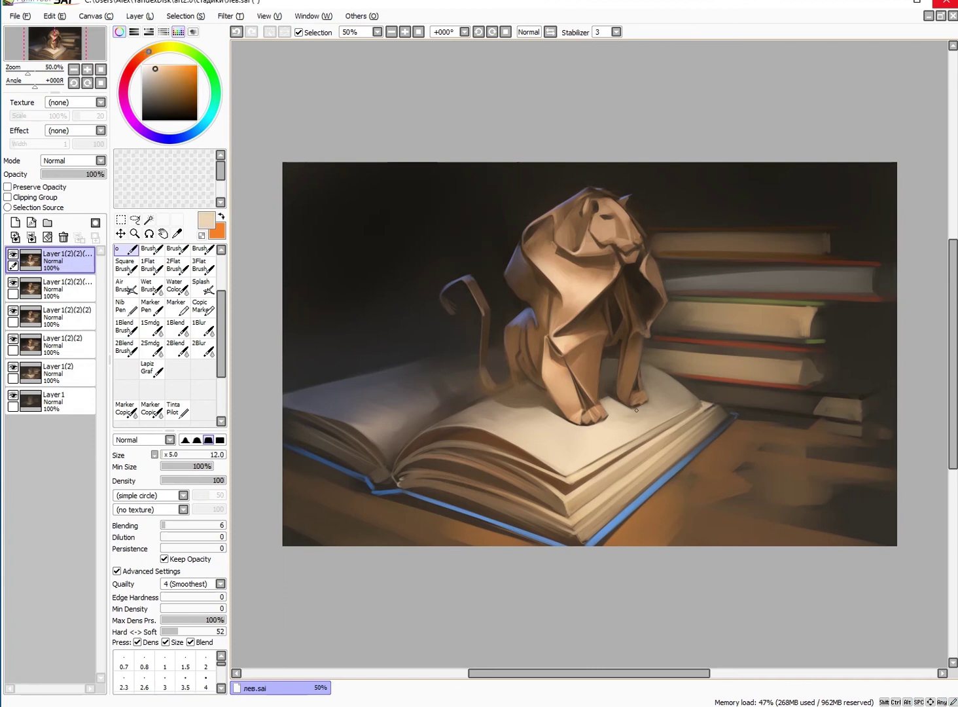
mouse_move(649, 409)
mouse_down()
mouse_move(678, 407)
mouse_move(645, 373)
mouse_move(654, 396)
mouse_up()
key(bracketleft)
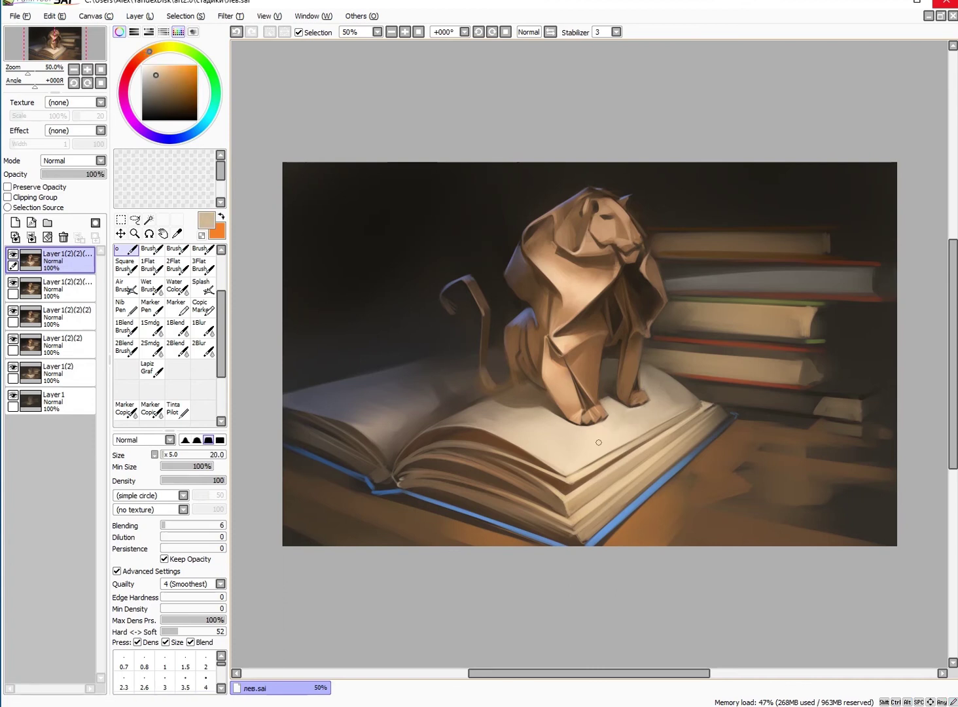
Touch up the lion's mane folds and the far paw's surroundings with sampled brown tones, starting at size 8
alt+click(638, 226)
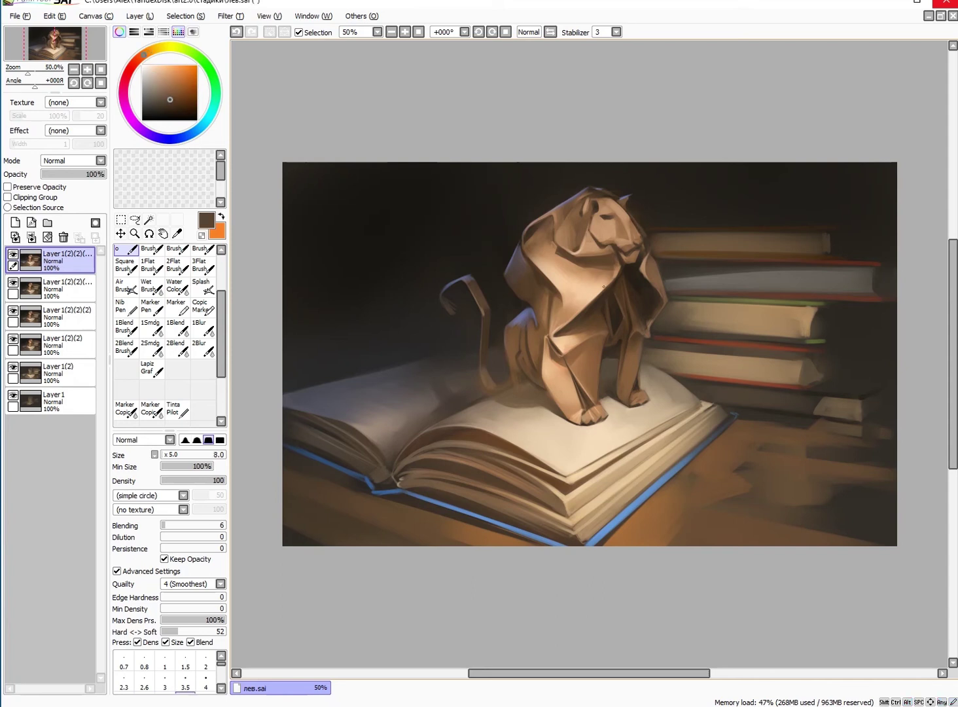
alt+click(655, 399)
key(bracketleft)
key(bracketleft)
key(bracketleft)
key(bracketleft)
key(bracketleft)
key(bracketleft)
key(bracketleft)
Paint a lavender-blue rim light along the back edge of the lion's mane and body, using sizes 4 to 8
key(bracketright)
key(bracketright)
key(bracketright)
key(bracketright)
key(bracketright)
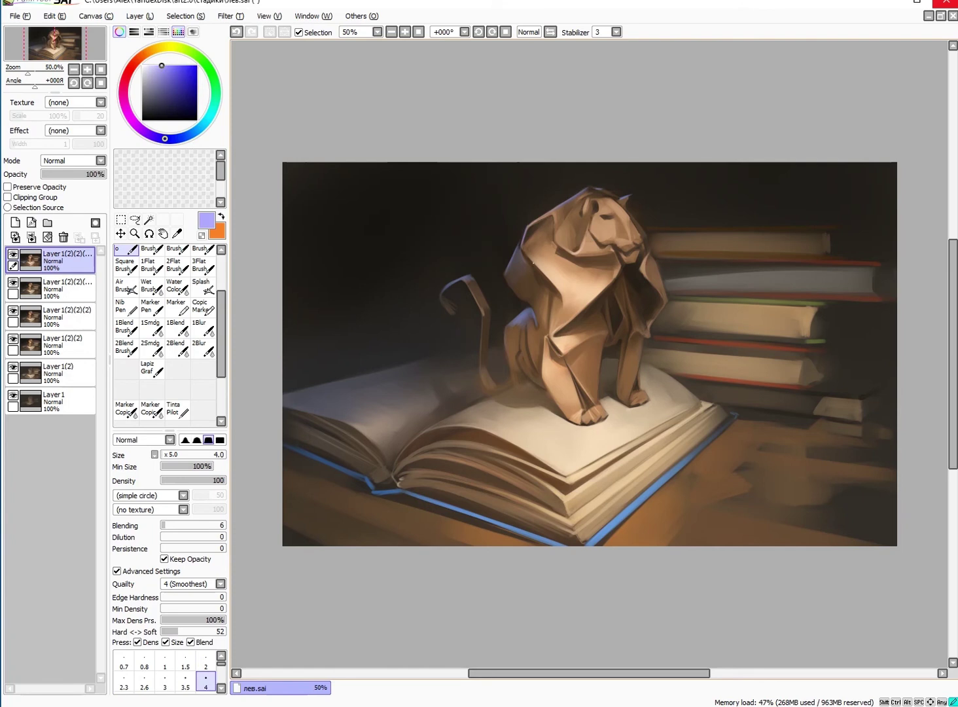
key(bracketright)
key(bracketright)
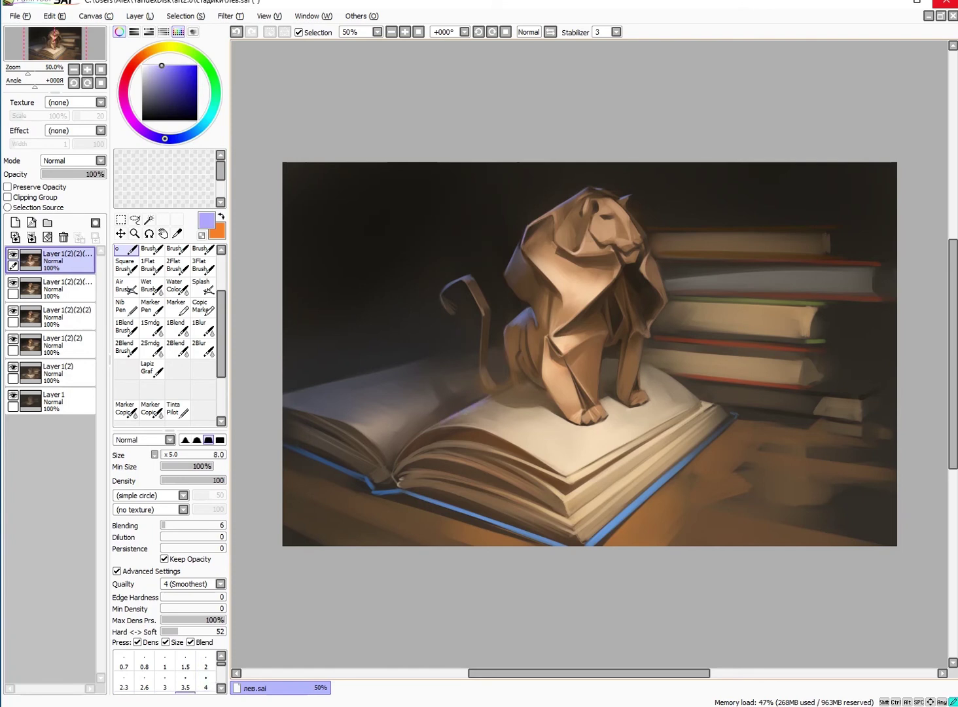
key(bracketleft)
key(bracketleft)
drag(485, 402, 451, 432)
key(Home)
Sharpen the top stacked book's cover line and page block in sampled browns, enlarging the brush to size 16
alt+click(536, 275)
key(bracketright)
key(bracketright)
key(bracketright)
key(bracketright)
key(bracketright)
mouse_move(720, 216)
mouse_down()
mouse_move(766, 154)
mouse_move(707, 171)
mouse_up()
alt+click(760, 156)
key(bracketright)
key(bracketright)
key(bracketright)
key(Home)
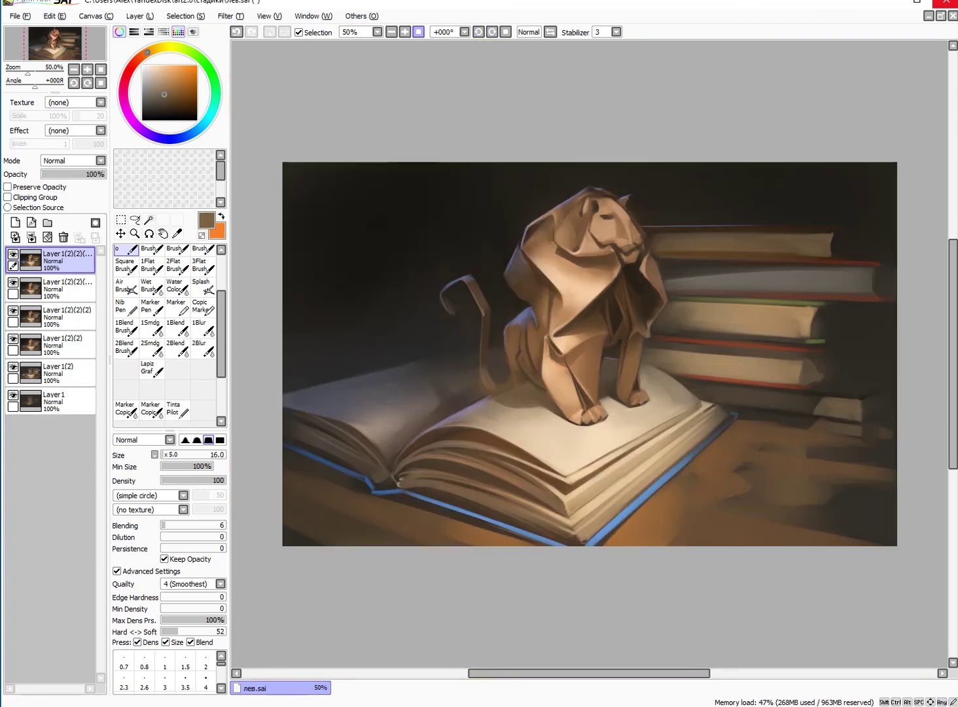
Paint the page behind the lion in sampled brown at size 16, and duplicate the current painting layer
key(h)
alt+click(686, 385)
key(h)
click(15, 222)
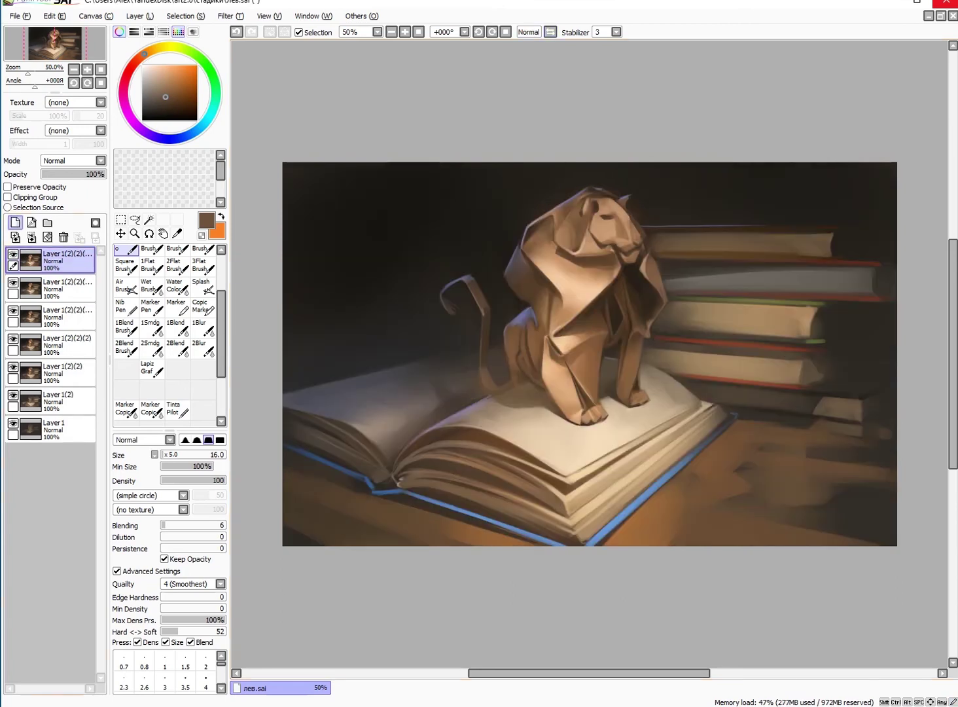
Try a small curled mark on the page's far corner in sampled grey-brown, reducing the brush from size 9
alt+click(651, 404)
key(bracketleft)
key(bracketleft)
alt+click(667, 382)
key(bracketleft)
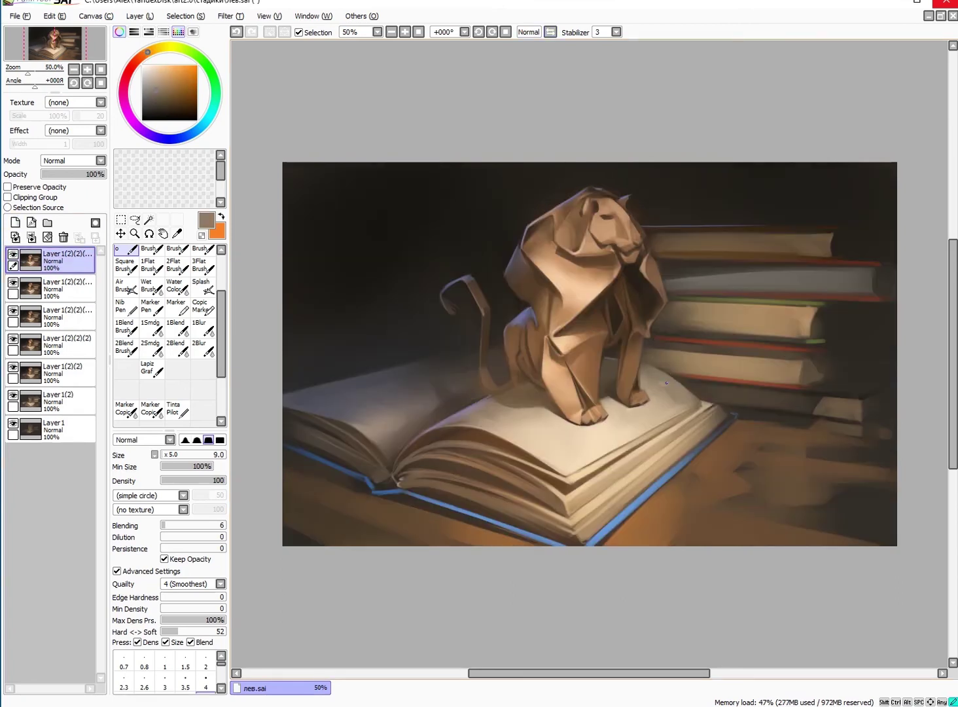
alt+click(671, 393)
key(bracketleft)
key(bracketleft)
Try another curled mark on the page before the lion in sampled brown at size 6, and undo the marks
key(h)
alt+click(615, 403)
key(bracketleft)
alt+click(630, 433)
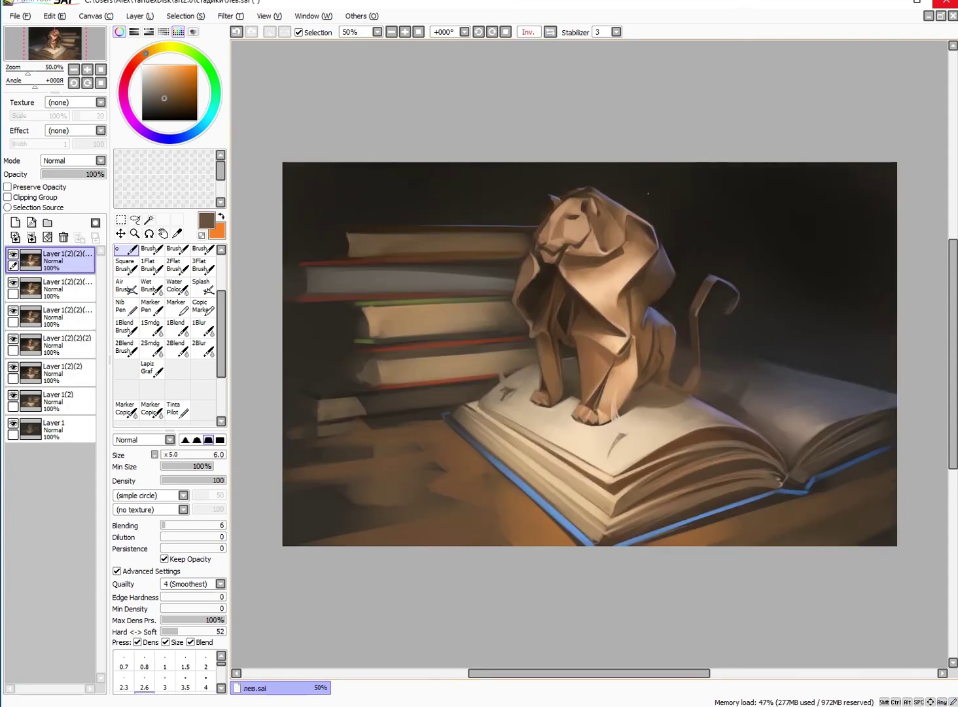
key(h)
key(ctrl+z)
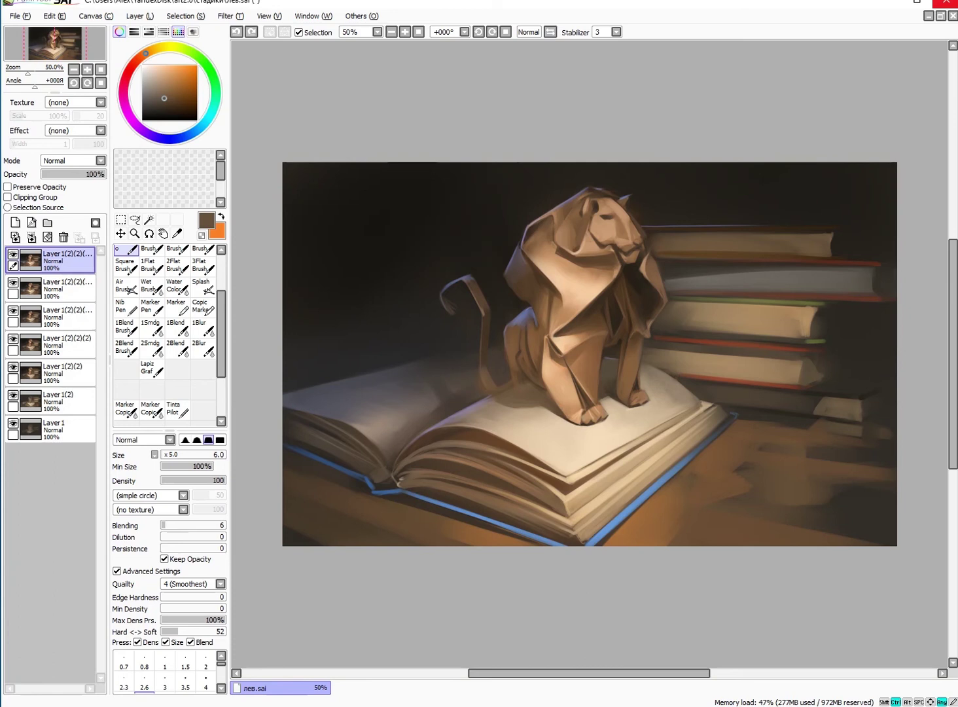
Merge the top painting layer down and refine the open book's front page edges in sampled pale cream, adjusting the brush between sizes 3 and 5
key(ctrl+e)
key(bracketright)
key(bracketright)
key(bracketright)
key(bracketright)
key(bracketright)
alt+click(575, 476)
key(bracketleft)
key(bracketleft)
key(bracketleft)
key(bracketleft)
key(bracketleft)
key(bracketleft)
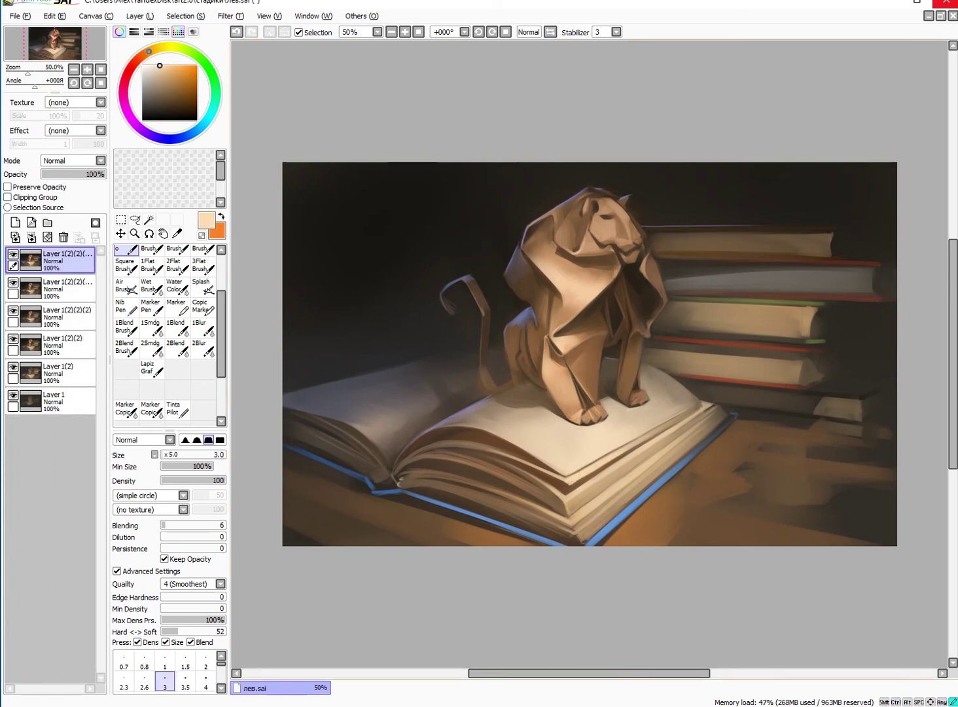
key(bracketright)
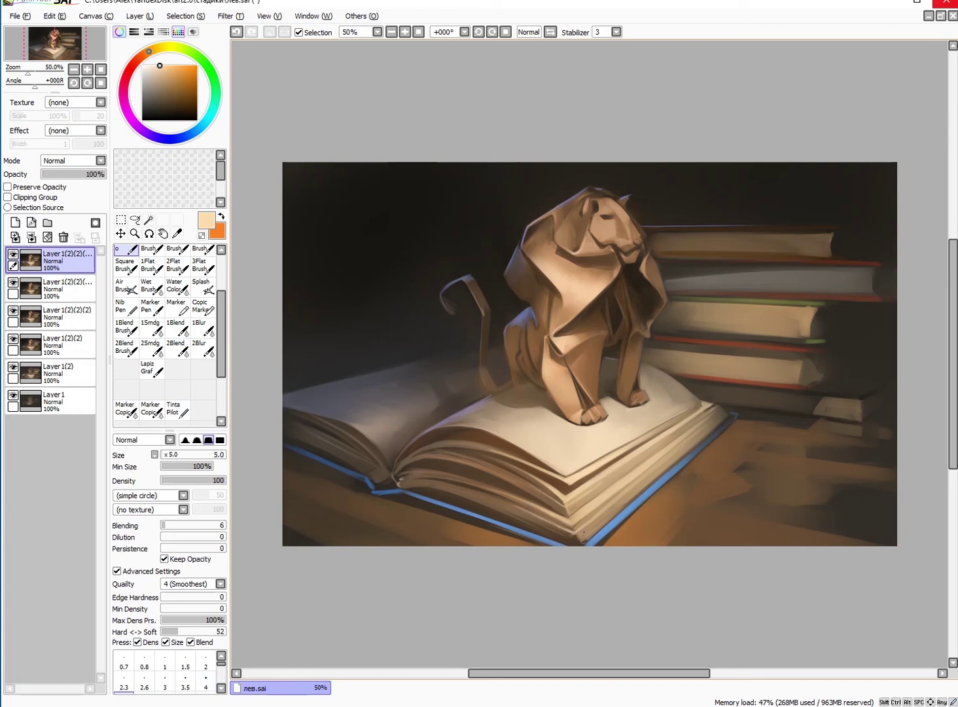
Touch up the open book's spine corner in sampled dark tones, enlarging the brush to size 10 and reducing it to 7
key(bracketright)
key(bracketright)
key(bracketright)
key(bracketright)
key(bracketright)
alt+click(401, 492)
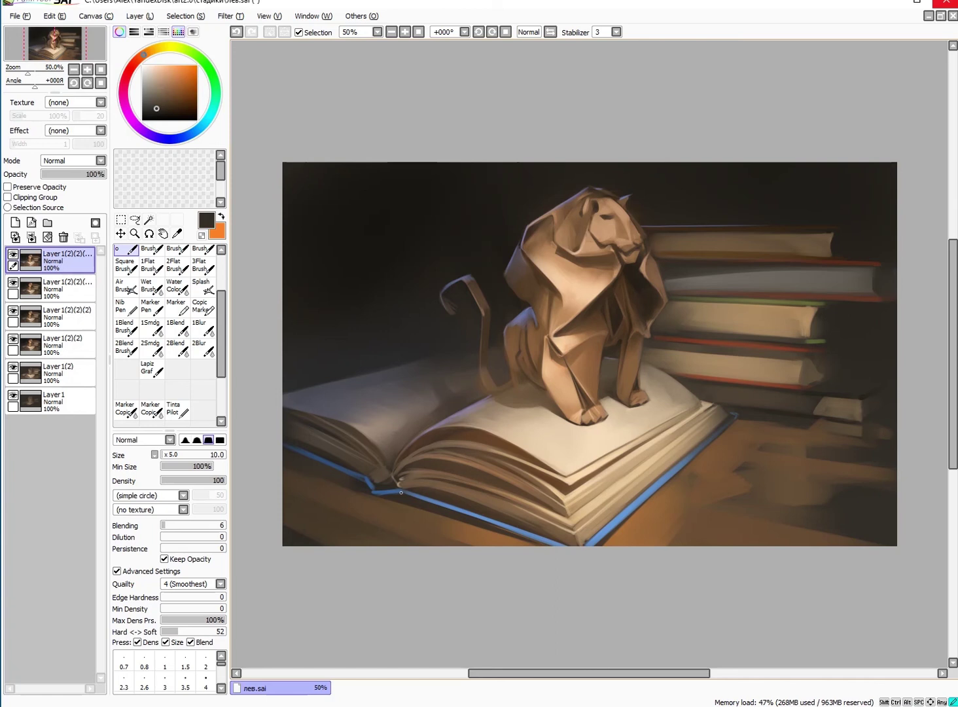
key(bracketleft)
key(bracketleft)
key(bracketleft)
alt+click(401, 496)
Paint rows of text on the lion's page in dark blue-grey at size 7, on a new Multiply layer at 26% opacity
key(h)
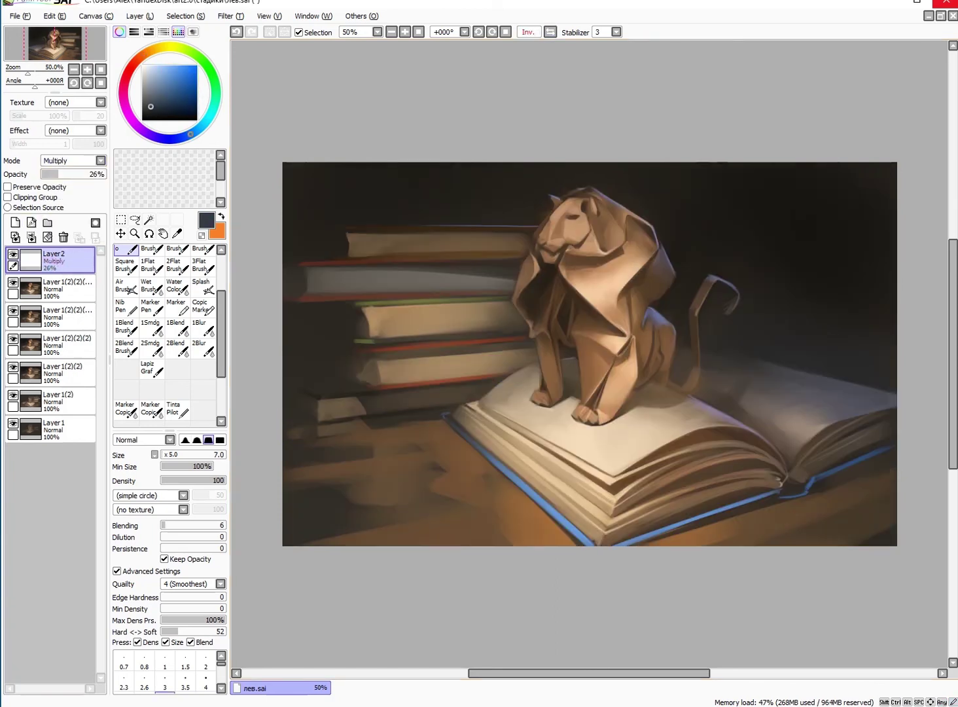
mouse_move(713, 412)
mouse_down()
mouse_move(628, 443)
mouse_move(639, 435)
mouse_move(616, 432)
mouse_up()
drag(707, 387, 557, 453)
key(h)
key(bracketleft)
mouse_move(674, 396)
mouse_down()
mouse_move(641, 375)
mouse_move(622, 413)
mouse_move(553, 447)
mouse_up()
Erase gaps into the text rows beside the lion's front paws with the eraser at size 8
key(bracketright)
key(bracketright)
key(e)
drag(668, 404, 572, 454)
key(h)
click(123, 655)
click(186, 654)
mouse_move(630, 429)
mouse_down()
mouse_move(600, 451)
mouse_move(590, 439)
mouse_up()
drag(603, 424, 578, 430)
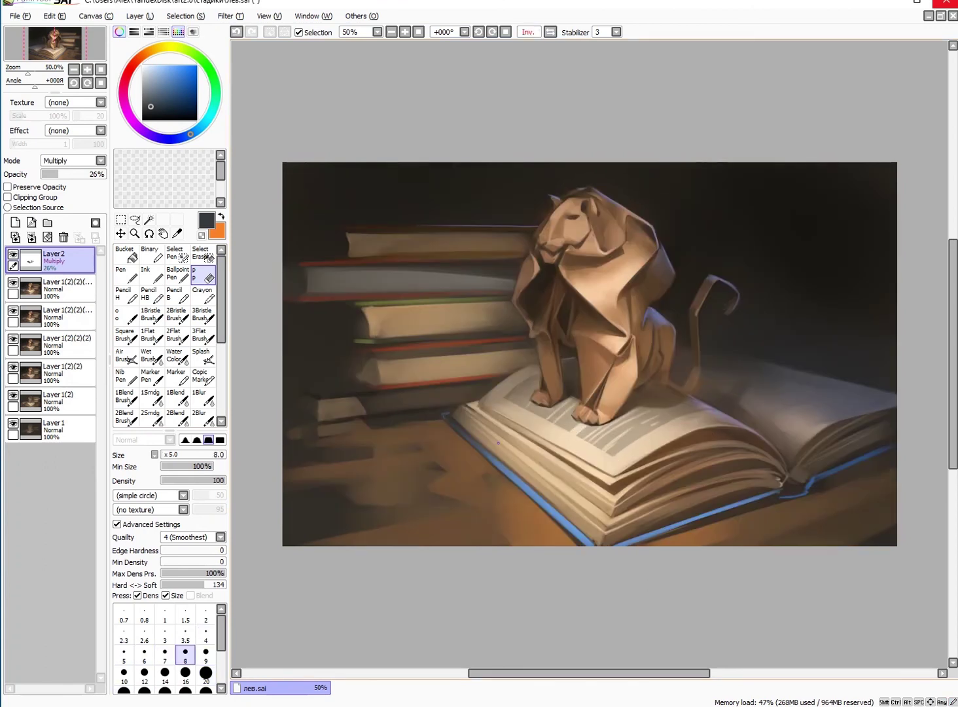
Brush faint dark text onto the book's shaded page behind the lion, and select the soft eraser at size 70, density 42
key(b)
mouse_move(792, 432)
mouse_down()
mouse_move(819, 390)
mouse_move(730, 403)
mouse_move(704, 380)
mouse_up()
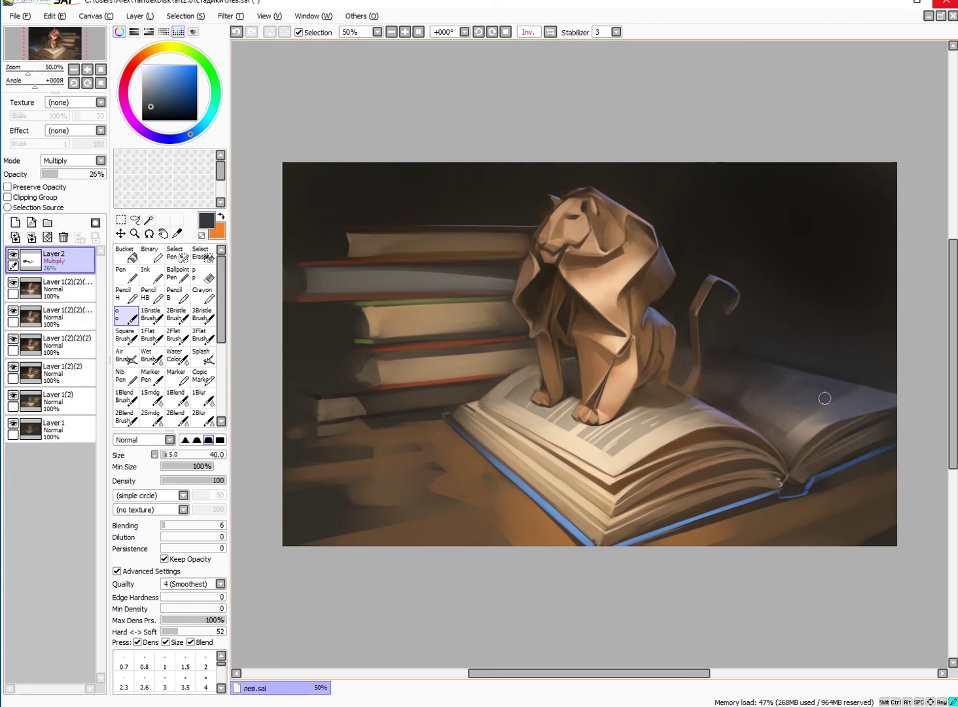
key(n)
key(h)
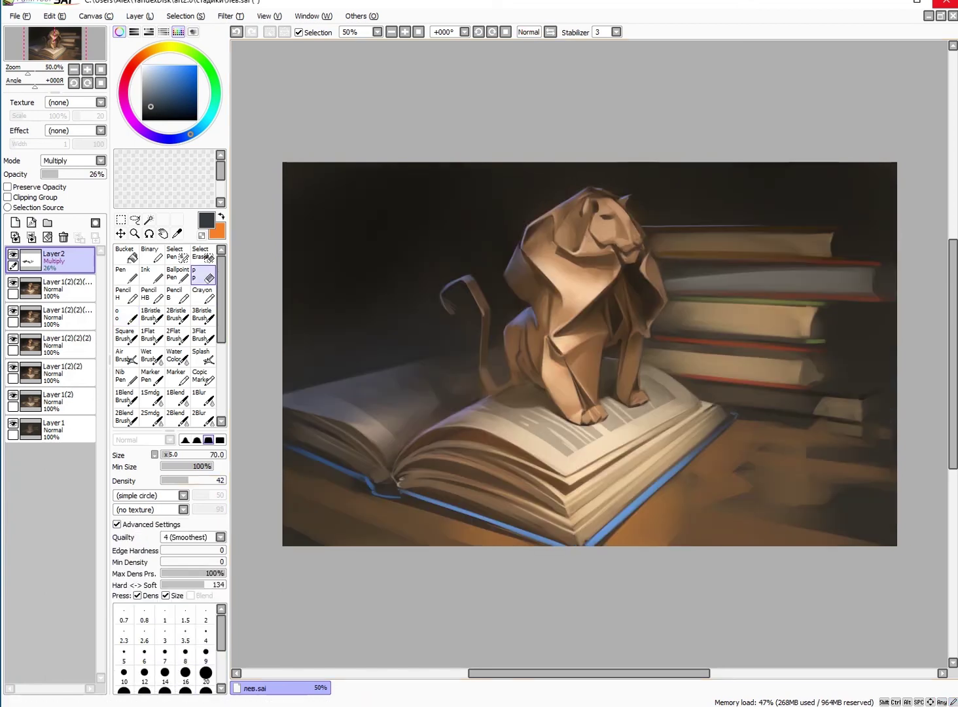
Merge the Multiply text layer down and refine the page corner nearest the stacked books in sampled beige, reducing the brush to size 7
key(ctrl+e)
key(b)
alt+click(723, 396)
key(bracketleft)
key(bracketleft)
key(bracketleft)
key(bracketleft)
key(bracketleft)
key(bracketleft)
alt+click(723, 397)
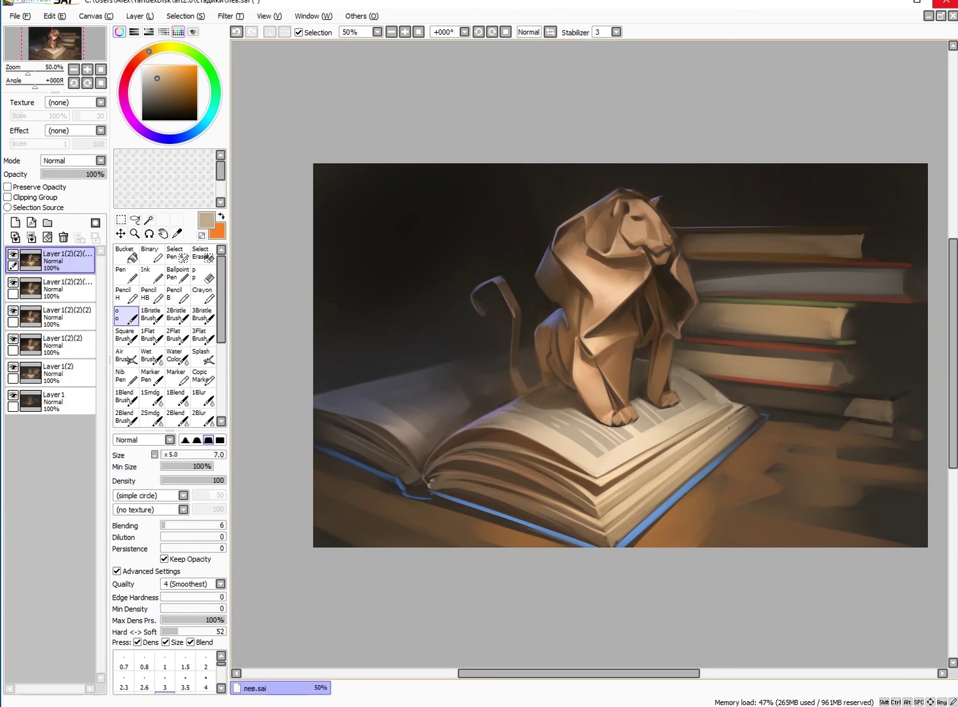
Brighten the open book's front page edges in sampled pale cream at size 10, and reduce the brush to size 6
alt+click(602, 496)
key(bracketright)
key(bracketleft)
key(bracketright)
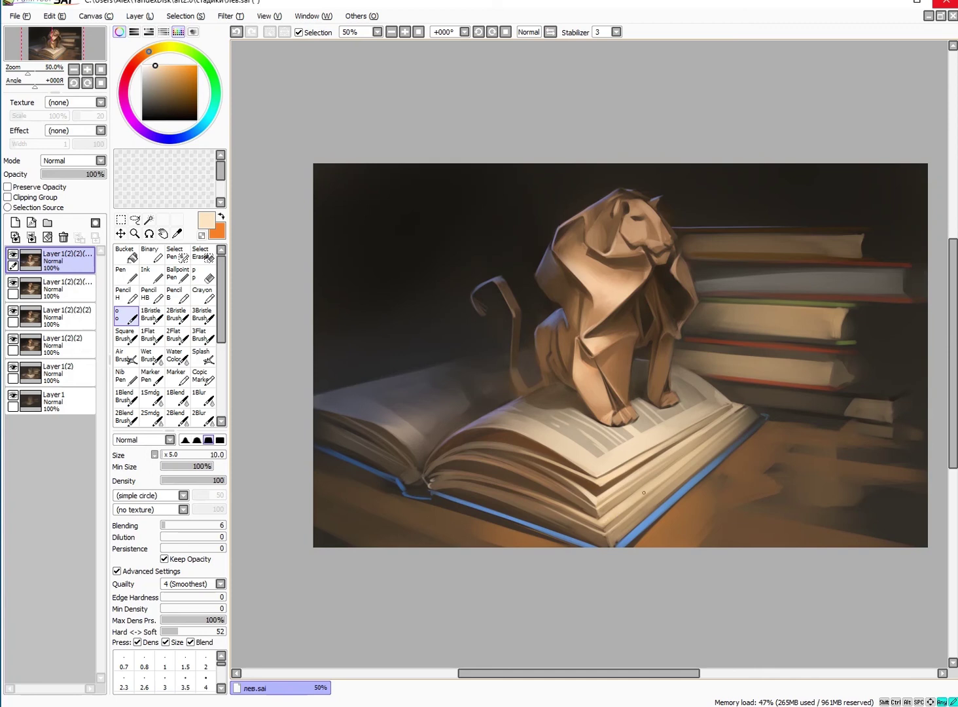
key(h)
key(bracketleft)
key(bracketleft)
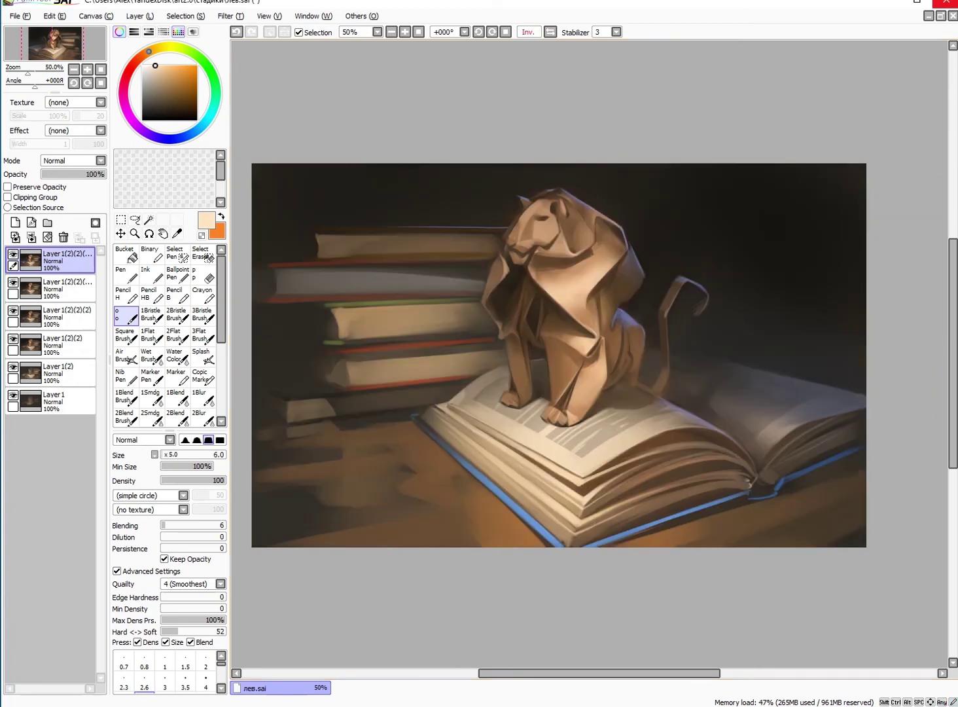
Paint wood-plank streaks on the table below the stacked books in sampled browns at size 25
click(527, 32)
alt+click(738, 491)
alt+click(677, 522)
key(h)
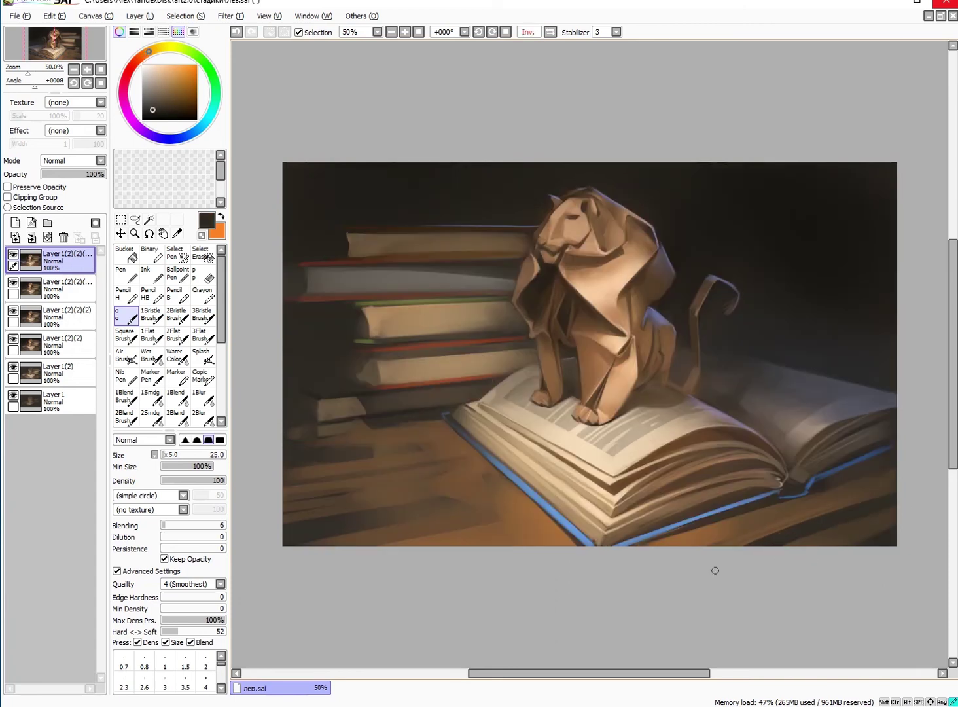
Paint the table in front of the book's spine with broad strokes in sampled brown, using a larger brush
alt+click(851, 524)
key(bracketright)
key(bracketright)
key(bracketright)
key(bracketright)
drag(766, 537, 877, 504)
drag(805, 540, 866, 522)
alt+click(866, 522)
Paint a thin orange-brown plank edge on the table along the front blue cover, reducing the brush to size 14
alt+click(710, 556)
key(bracketleft)
key(bracketleft)
key(bracketleft)
key(bracketleft)
key(bracketleft)
key(bracketleft)
key(bracketleft)
drag(742, 520, 674, 540)
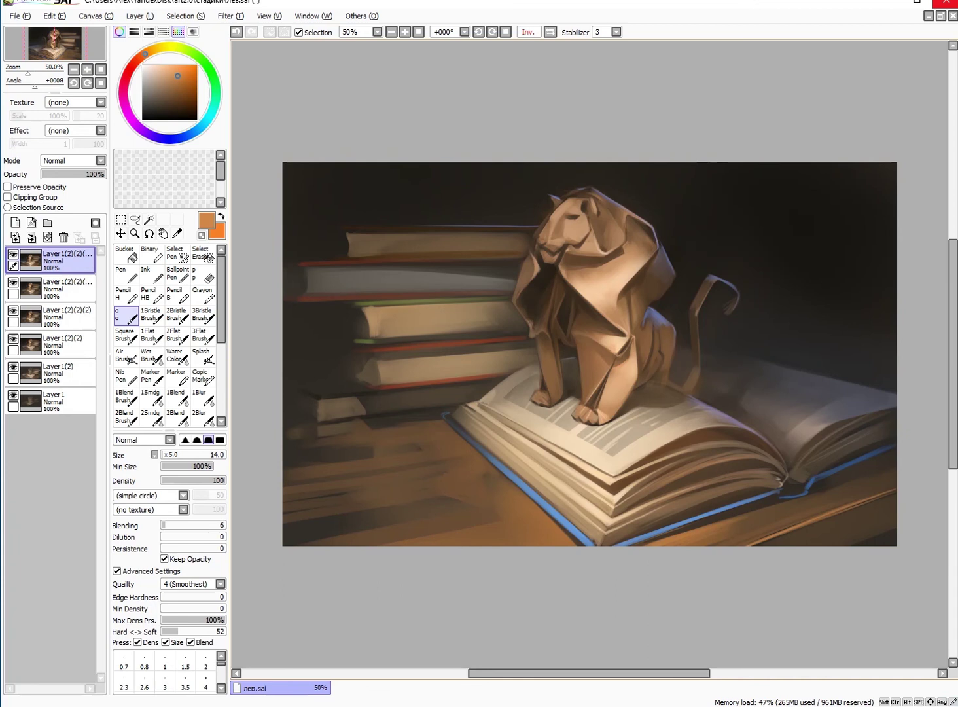
Paint the lit table between the open book and the stacked books in sampled orange-brown at size 40
key(h)
key(bracketright)
key(bracketright)
key(bracketright)
key(bracketright)
key(bracketright)
key(bracketright)
alt+click(687, 491)
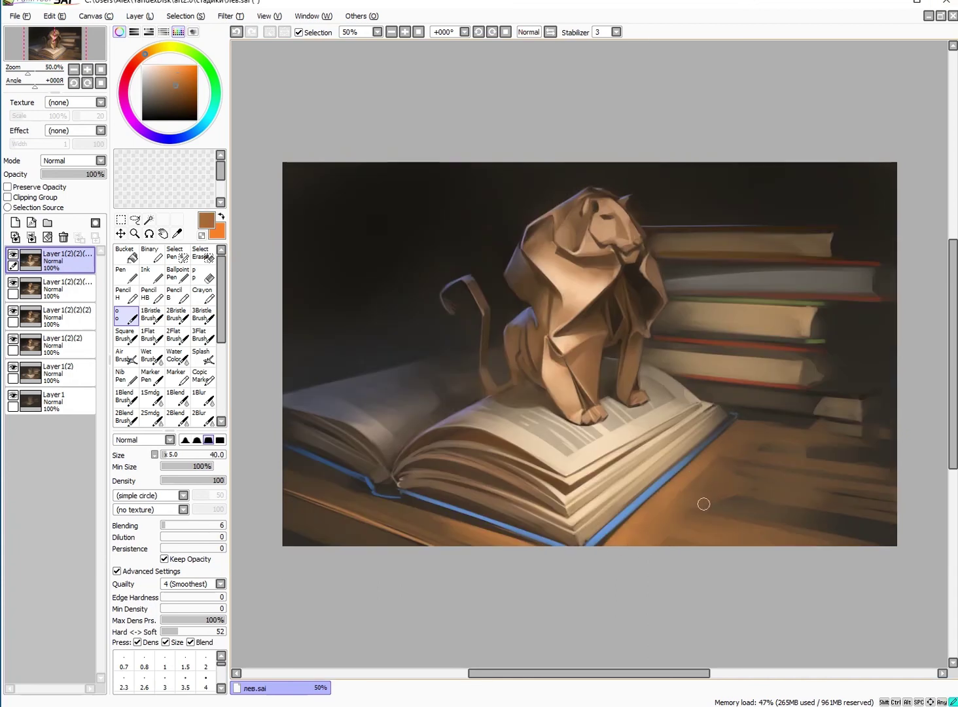
Paint fine wood-grain lines across the lit table in sampled browns with a much smaller brush
alt+click(685, 477)
key(bracketleft)
key(bracketleft)
key(bracketleft)
key(bracketleft)
key(bracketleft)
key(bracketleft)
key(bracketleft)
key(bracketleft)
key(bracketleft)
key(bracketleft)
key(h)
alt+click(524, 538)
key(h)
Paint muted grey-brown shapes beyond the ends of the lower stacked books in sampled tones, enlarging the brush to size 30
key(bracketright)
drag(813, 322, 851, 333)
key(bracketright)
key(bracketright)
key(bracketright)
key(bracketright)
key(bracketright)
alt+click(825, 374)
key(bracketleft)
alt+click(897, 364)
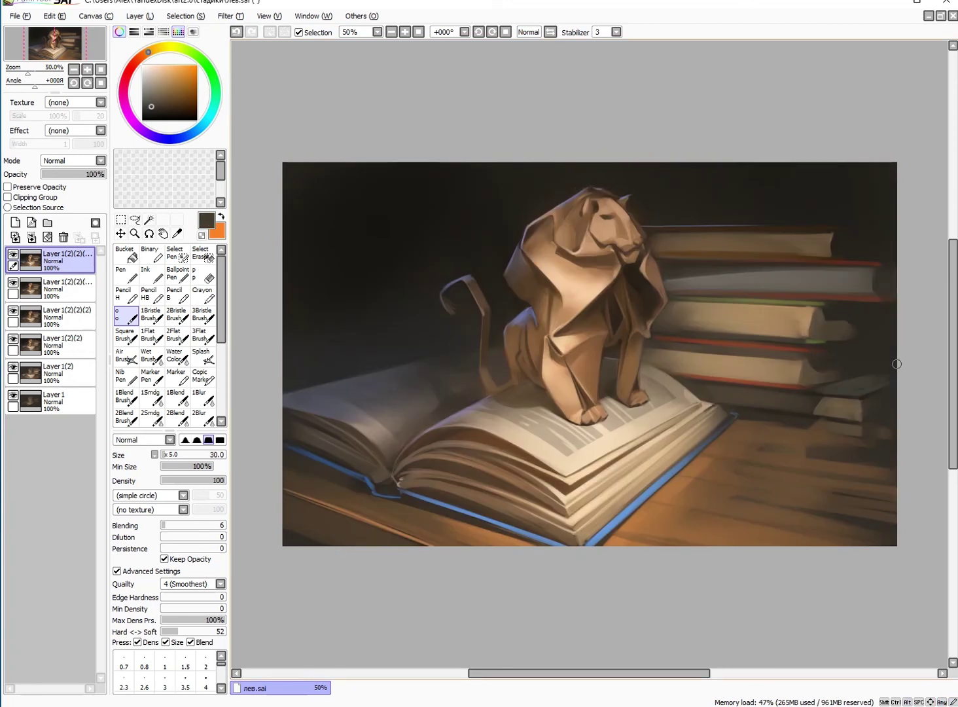
Brighten the red cover lines of the stacked books in orange-red, reducing the brush to size 10
key(bracketleft)
key(bracketleft)
key(bracketleft)
key(bracketleft)
key(bracketleft)
key(bracketleft)
alt+click(803, 346)
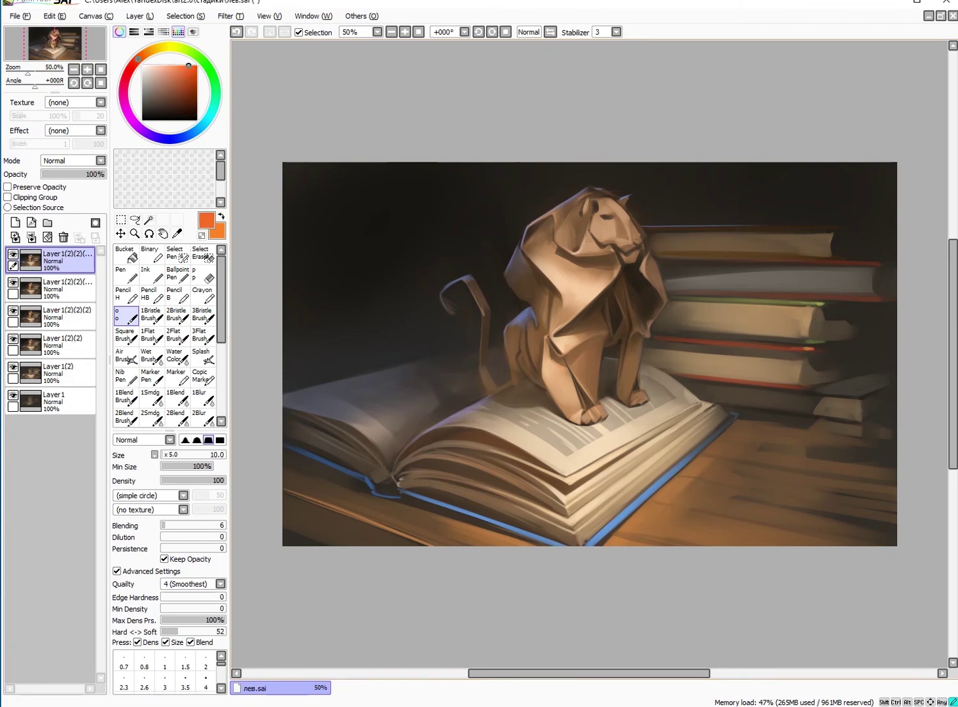
Repaint the top stacked book's cover line and surrounding shadow in sampled brown and near-black
alt+click(571, 304)
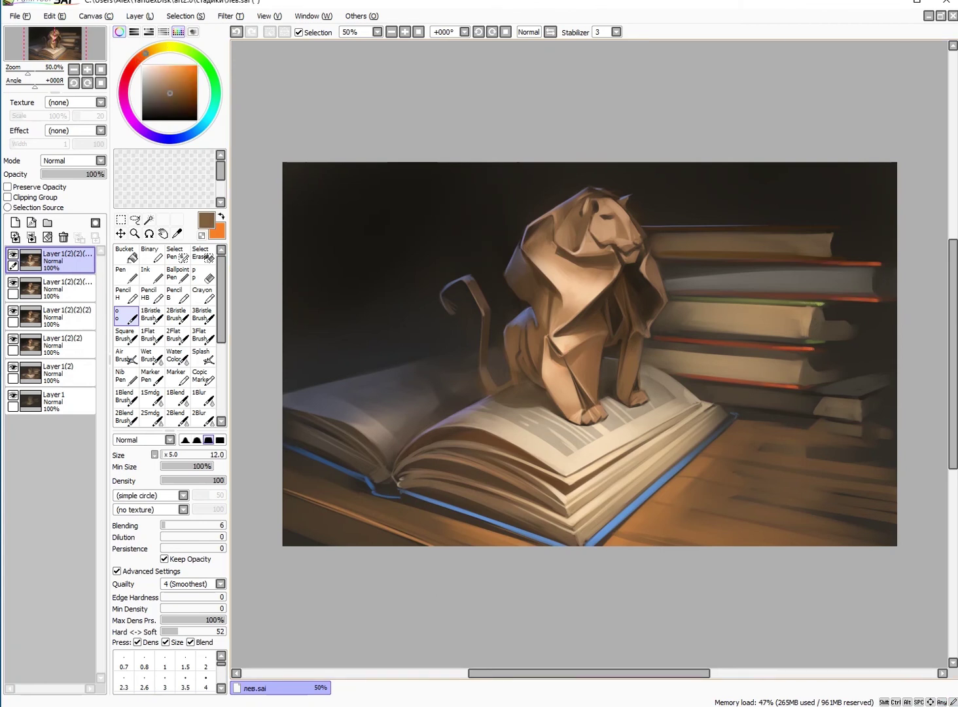
alt+click(681, 250)
key(bracketright)
key(bracketleft)
key(bracketleft)
drag(681, 250, 803, 194)
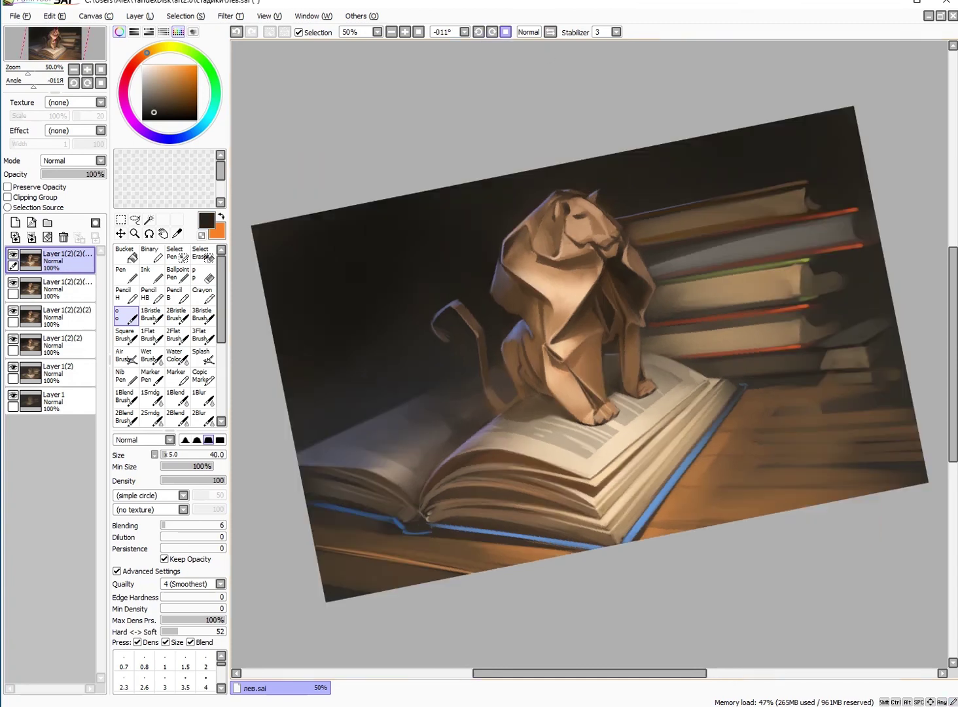
Refine the outer end of the top stacked book's page block in sampled browns with a smaller brush
alt+click(804, 195)
key(bracketleft)
key(bracketleft)
key(bracketleft)
alt+click(710, 220)
Repaint the page block of the lowest red-covered stacked book and its outer end in sampled browns, using size 14
key(bracketright)
key(bracketright)
key(bracketright)
key(bracketright)
key(bracketright)
alt+click(714, 336)
alt+click(803, 326)
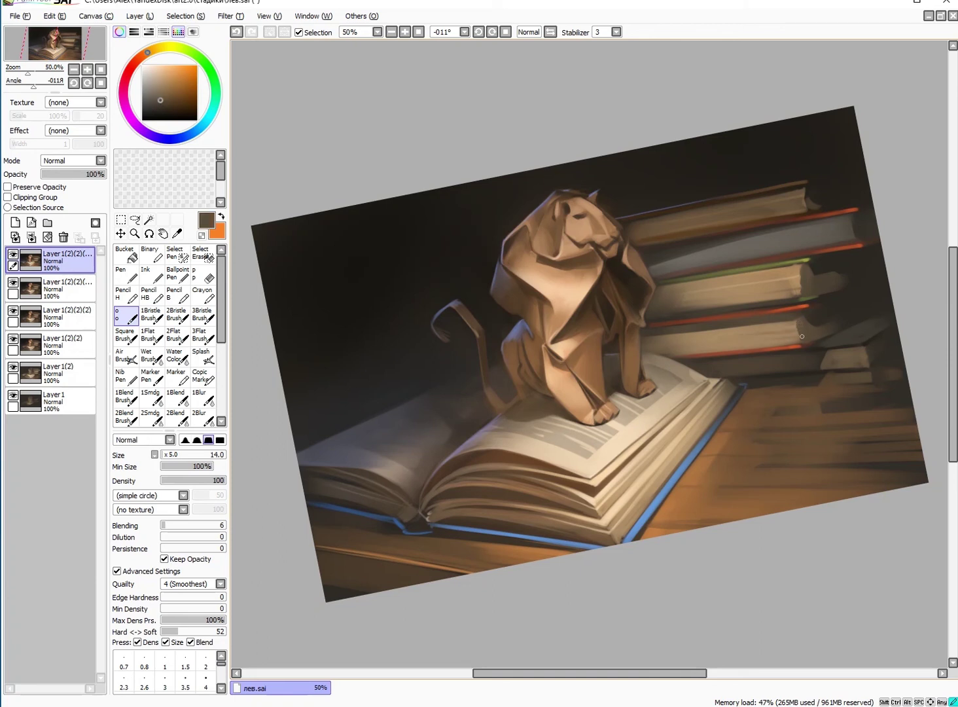
key(bracketleft)
key(bracketleft)
Rework the small book at the base of the stack, extending its page block in sampled grey-browns and dark tones
alt+click(821, 358)
alt+click(819, 362)
alt+click(818, 385)
alt+click(821, 378)
key(bracketleft)
key(Home)
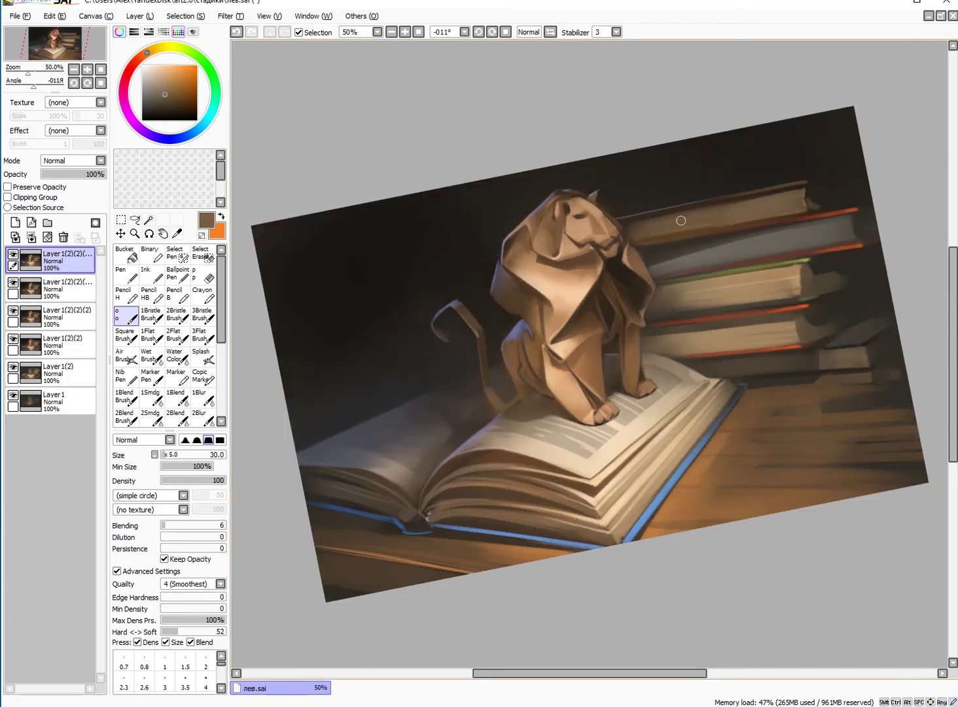
Touch up the top stacked book's page block beside the lion's head in sampled browns with a smaller brush
key(bracketleft)
key(bracketleft)
alt+click(635, 237)
alt+click(639, 221)
alt+click(645, 244)
alt+click(645, 244)
Sharpen the top stacked book's upper edge with a sampled brown and a size 5 brush
key(bracketleft)
key(bracketleft)
key(bracketleft)
key(bracketleft)
key(bracketleft)
key(bracketleft)
key(bracketleft)
key(bracketleft)
alt+click(766, 215)
key(bracketright)
click(505, 32)
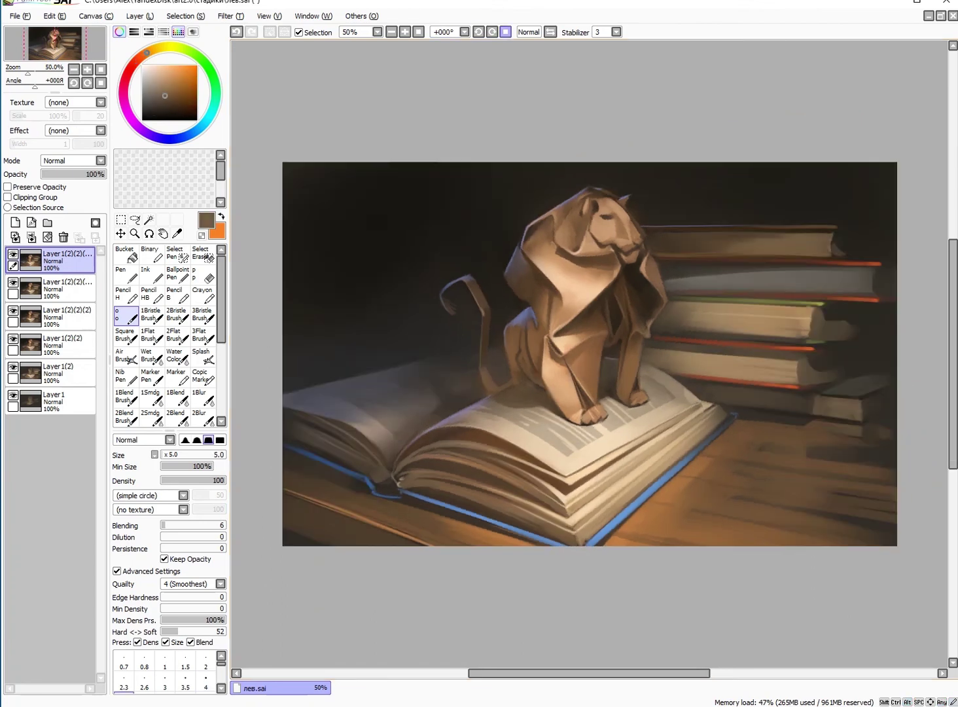
Repaint the top stacked book's page block and its outer end in sampled browns with a larger brush
key(bracketright)
key(bracketright)
key(bracketright)
key(bracketright)
key(bracketright)
key(bracketright)
key(bracketright)
drag(681, 245, 736, 249)
alt+click(713, 252)
key(bracketleft)
alt+click(827, 236)
Repaint the grey page block of the second stacked book with a sampled grey and a larger brush
alt+click(818, 278)
key(bracketright)
key(bracketright)
key(bracketright)
key(bracketright)
key(bracketright)
key(bracketright)
mouse_move(779, 290)
mouse_down()
mouse_move(858, 288)
mouse_move(853, 274)
mouse_up()
Refine the outer page end of the green-covered stacked book and its adjoining shadow in sampled tones, using size 14
key(bracketleft)
key(bracketleft)
key(bracketleft)
key(bracketleft)
key(bracketleft)
alt+click(865, 312)
key(bracketright)
key(bracketright)
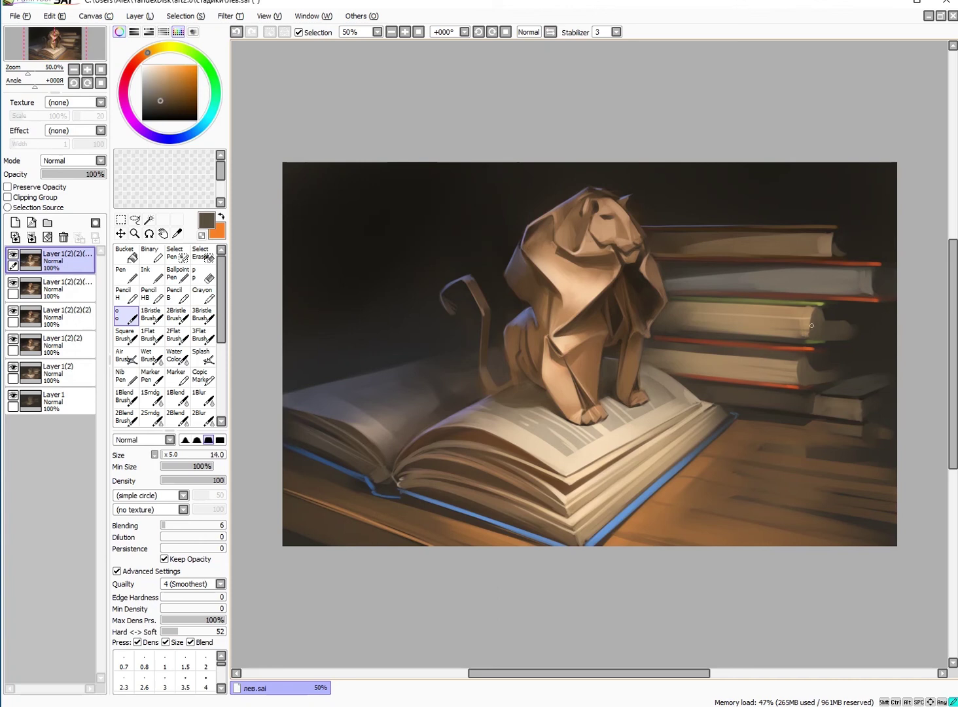
Darken the open book's shadowed page and adjacent table corner with the Air Brush in a sampled dark tone, enlarging it to size 350
key(a)
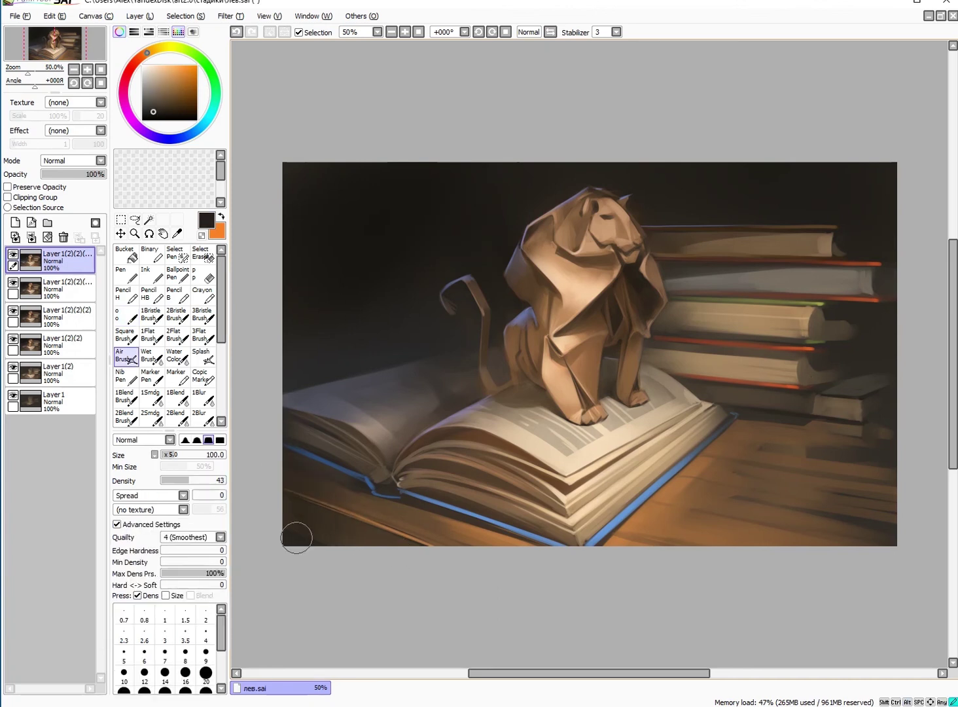
alt+click(294, 404)
mouse_move(293, 404)
mouse_down()
mouse_move(357, 432)
mouse_move(406, 413)
mouse_up()
key(bracketright)
key(bracketright)
key(bracketright)
key(bracketright)
key(bracketright)
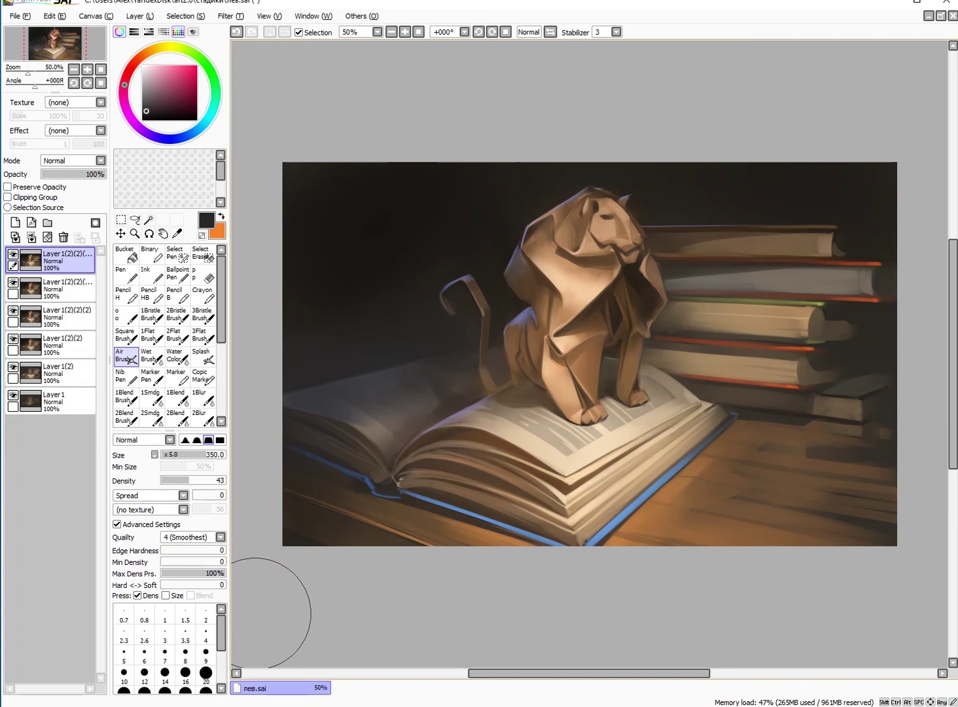
Airbrush a sampled grey softly over the stacked books and touch up the light blue rim on the lion's head with a size 5 brush
alt+click(796, 271)
key(bracketleft)
key(bracketleft)
key(bracketleft)
key(bracketleft)
key(bracketleft)
key(b)
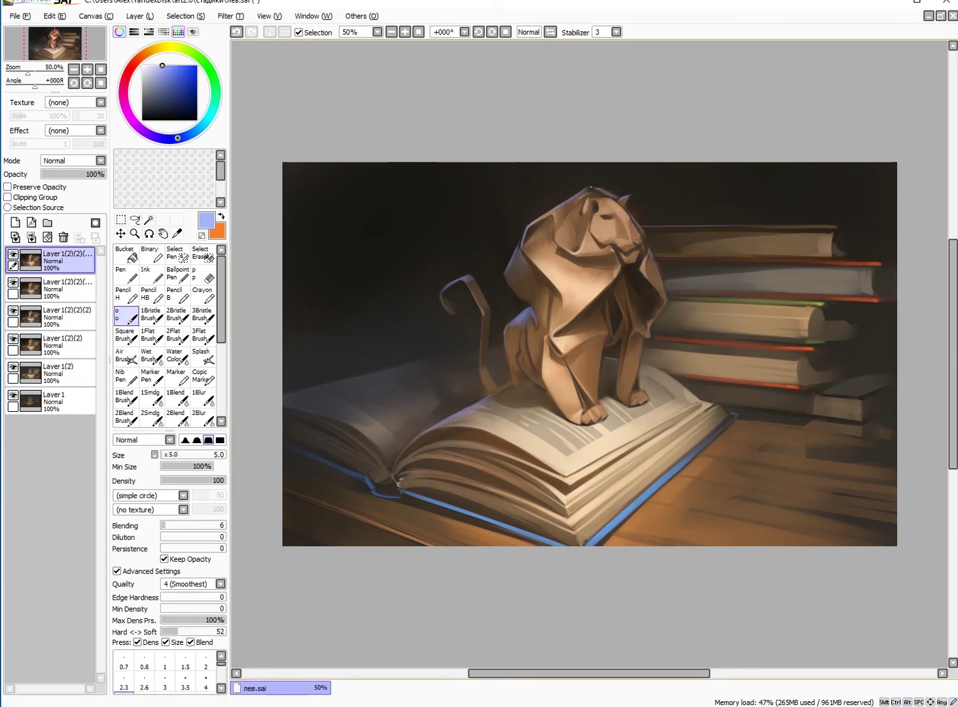
alt+click(603, 191)
Duplicate the painting layer and block in a small animal figure behind the lion in a sampled brown, using size 14
key(bracketright)
key(bracketright)
key(bracketright)
key(bracketright)
key(bracketright)
key(bracketright)
key(bracketright)
alt+click(498, 353)
drag(451, 393, 512, 374)
key(ctrl+j)
key(h)
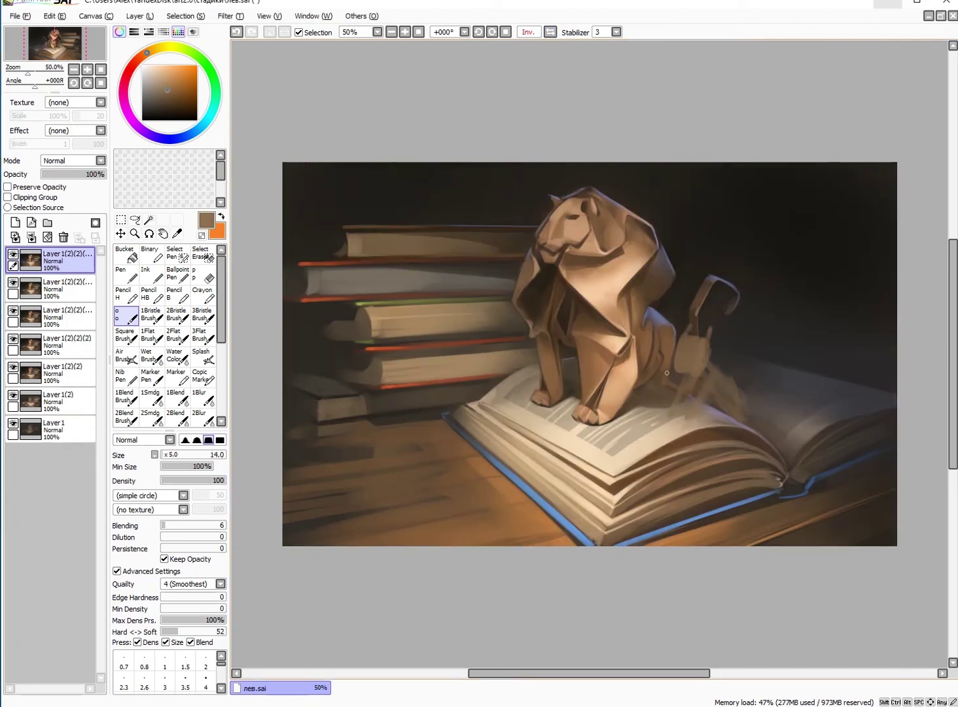
Build up the small figure's head, body and front leg in sampled browns and dark tones on the mirrored canvas
key(bracketleft)
drag(679, 341, 676, 375)
key(bracketright)
alt+click(702, 338)
key(bracketright)
alt+click(713, 336)
alt+click(702, 366)
alt+click(714, 381)
key(bracketleft)
mouse_move(686, 421)
mouse_down()
mouse_move(701, 390)
mouse_move(739, 367)
mouse_move(682, 425)
mouse_move(705, 409)
mouse_move(696, 416)
mouse_move(681, 390)
mouse_move(666, 419)
mouse_move(768, 323)
mouse_move(684, 411)
mouse_up()
Carve the small figure's back and shoulder outline with sampled background and brown tones, using a size 8 brush
alt+click(739, 365)
alt+click(739, 366)
key(bracketleft)
key(bracketleft)
key(bracketleft)
key(bracketleft)
key(bracketleft)
alt+click(714, 376)
alt+click(739, 366)
key(bracketright)
key(bracketright)
alt+click(729, 378)
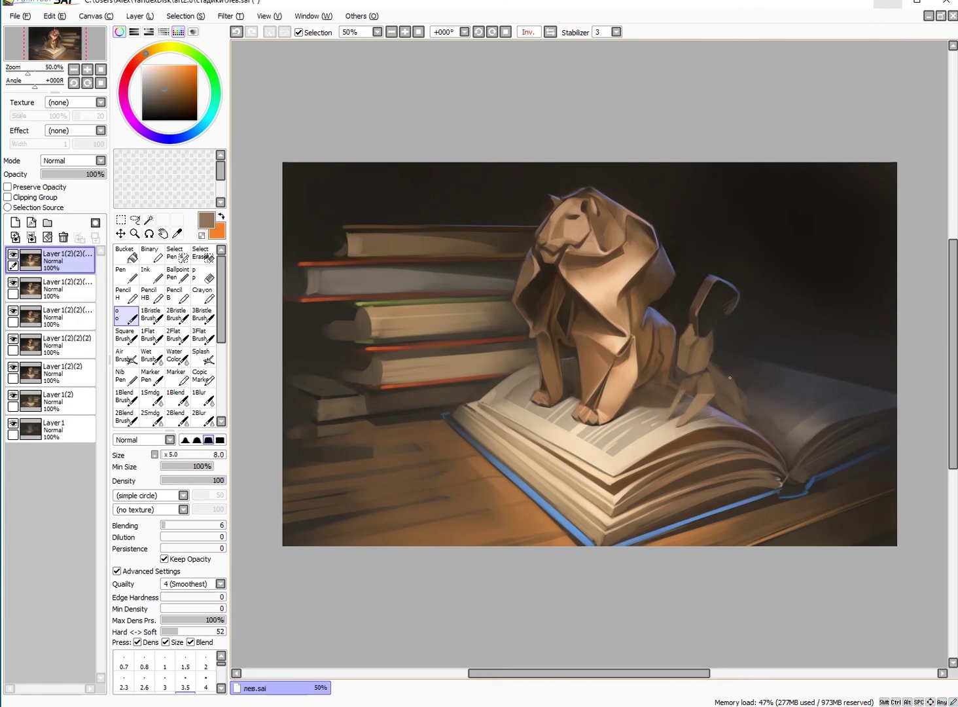
Repaint the small figure's hindquarters and the edge behind its back in sampled browns and background tones
key(h)
key(h)
key(bracketright)
key(bracketright)
key(bracketright)
key(bracketright)
key(bracketright)
alt+click(729, 397)
alt+click(722, 387)
alt+click(722, 392)
key(bracketleft)
key(bracketleft)
key(bracketleft)
key(bracketleft)
key(bracketleft)
alt+click(741, 353)
Return the canvas to its unmirrored view and paint the shadowed page beside the small figure in sampled dark grey, using size 20
key(h)
key(bracketright)
key(bracketright)
key(bracketright)
key(bracketright)
key(bracketright)
key(bracketright)
alt+click(409, 422)
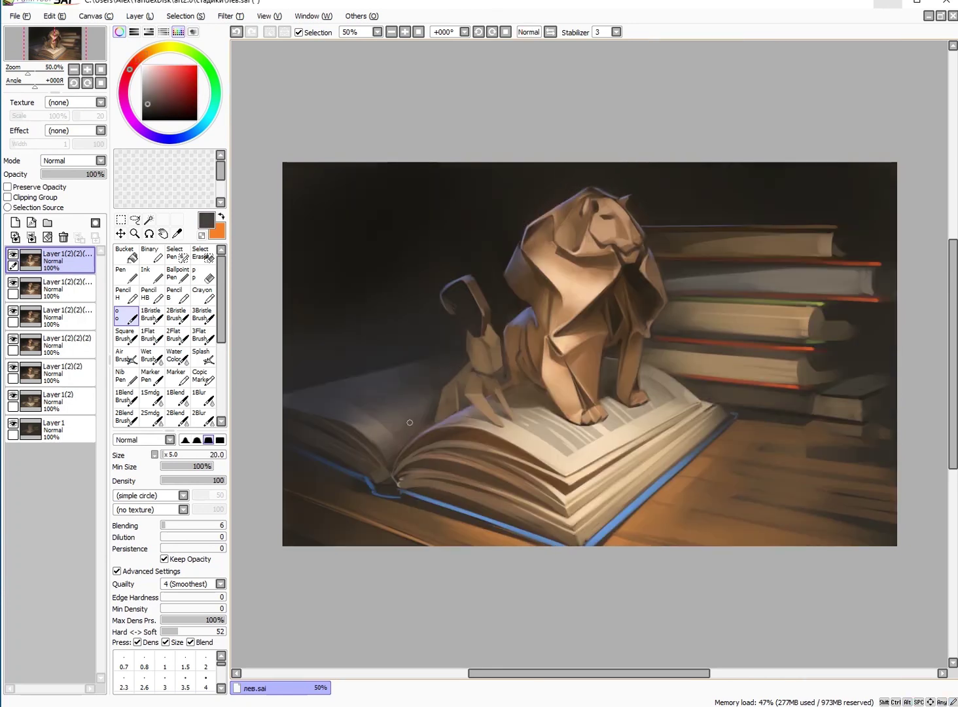
Define the folds on the small figure's back and front legs in sampled browns with a size 5 brush
alt+click(449, 383)
key(bracketleft)
key(bracketleft)
key(bracketleft)
key(bracketleft)
key(bracketleft)
key(bracketleft)
key(bracketleft)
key(bracketleft)
key(bracketleft)
key(bracketleft)
key(bracketleft)
key(bracketright)
key(bracketright)
key(bracketright)
key(bracketright)
key(bracketleft)
key(bracketleft)
key(bracketleft)
alt+click(478, 386)
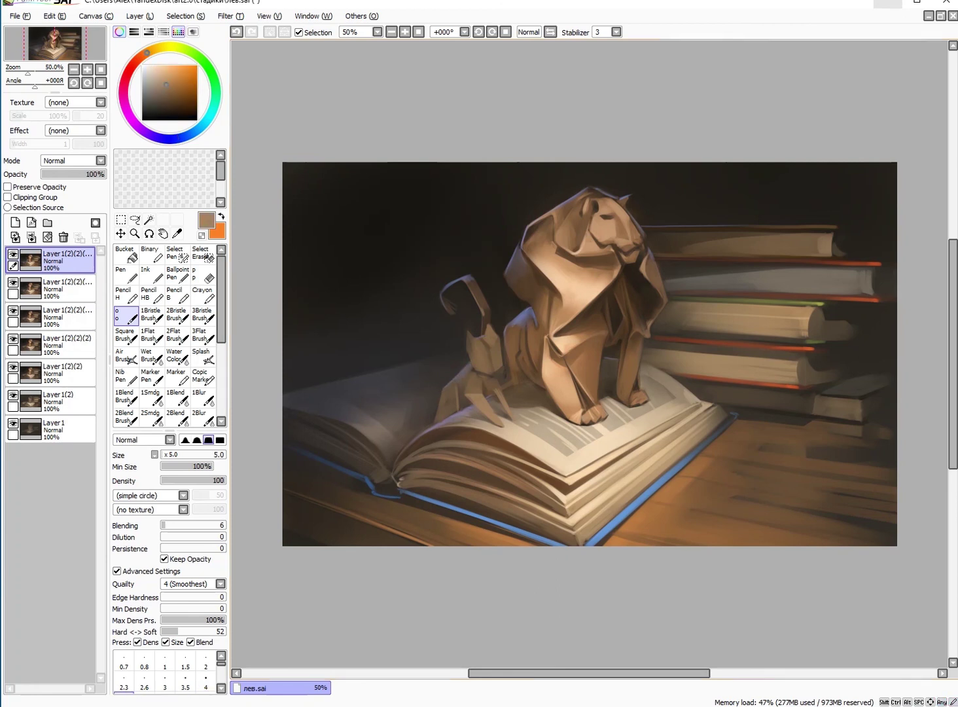
Shade the small figure's head and neck facets in sampled browns with a fine brush
alt+click(492, 345)
alt+click(496, 367)
key(bracketleft)
key(bracketleft)
key(bracketleft)
alt+click(511, 371)
alt+click(511, 371)
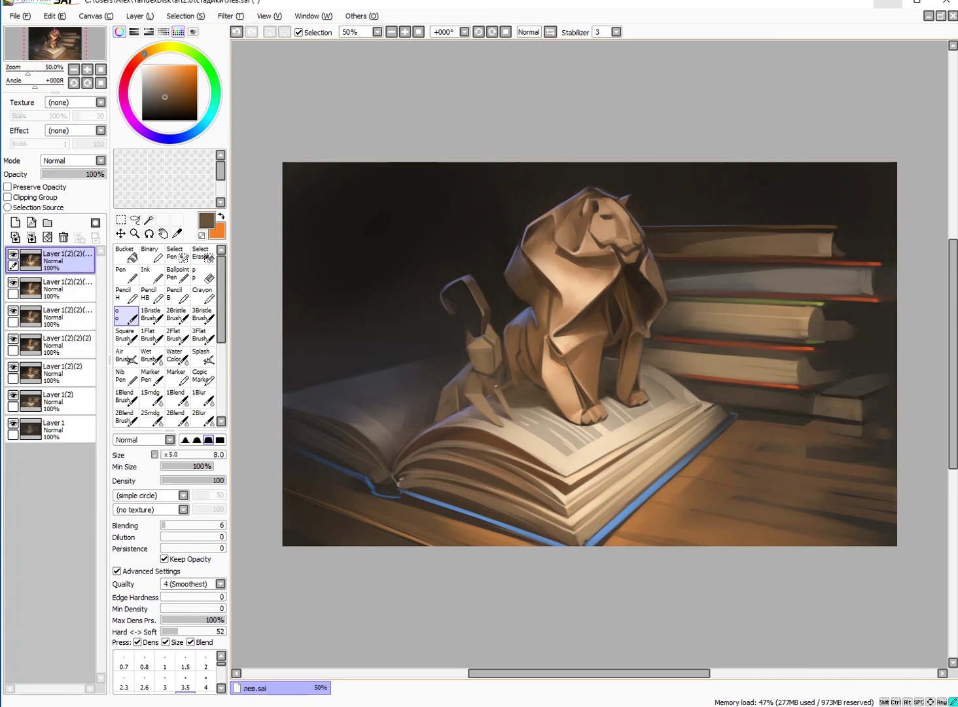
Mirror the canvas and deepen the shadows on the small figure's chest and front leg in sampled dark and brown tones
key(h)
key(bracketleft)
alt+click(690, 393)
alt+click(690, 379)
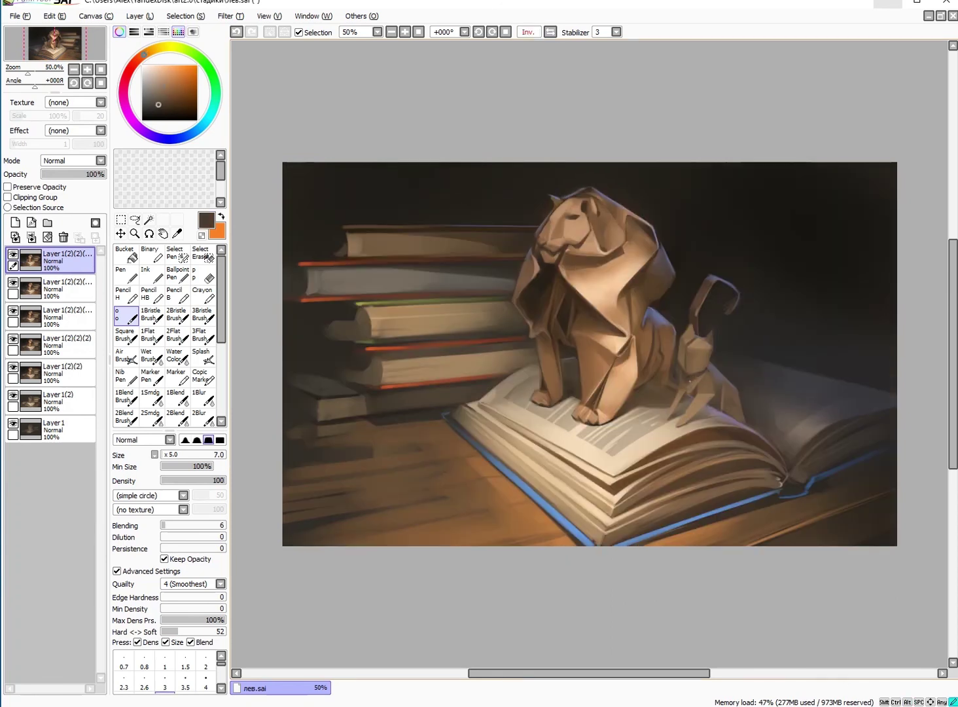
alt+click(684, 380)
key(bracketright)
key(bracketright)
alt+click(697, 409)
Refine the small figure's ears, face and chest edges in sampled light brown and near-black with a size 5 brush, then unmirror the canvas
key(bracketleft)
key(bracketleft)
key(bracketleft)
key(bracketright)
key(bracketleft)
key(bracketleft)
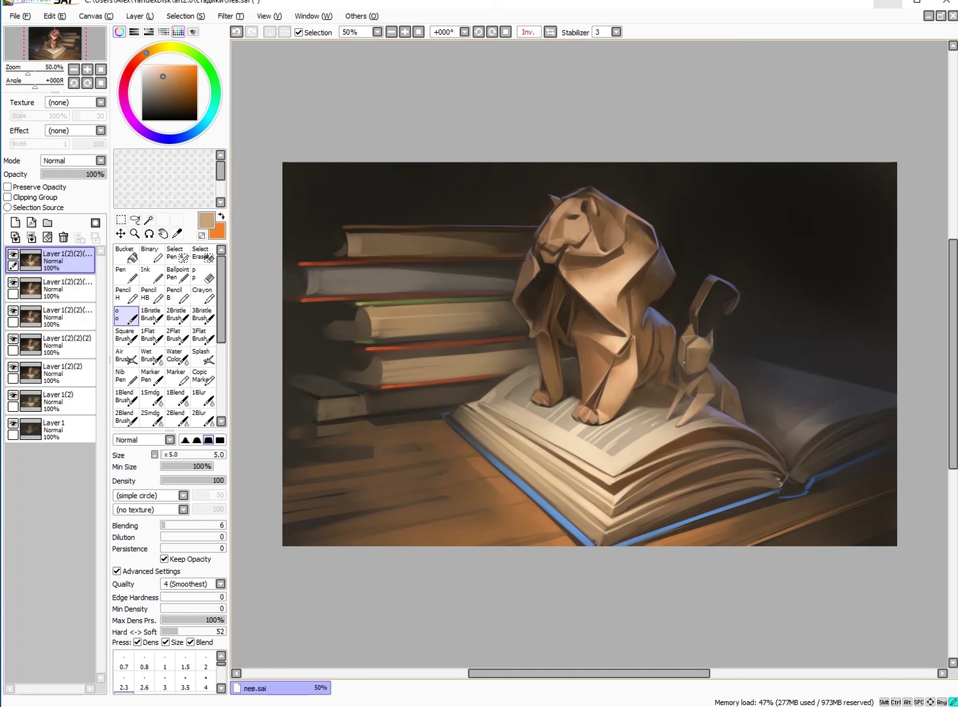
alt+click(684, 377)
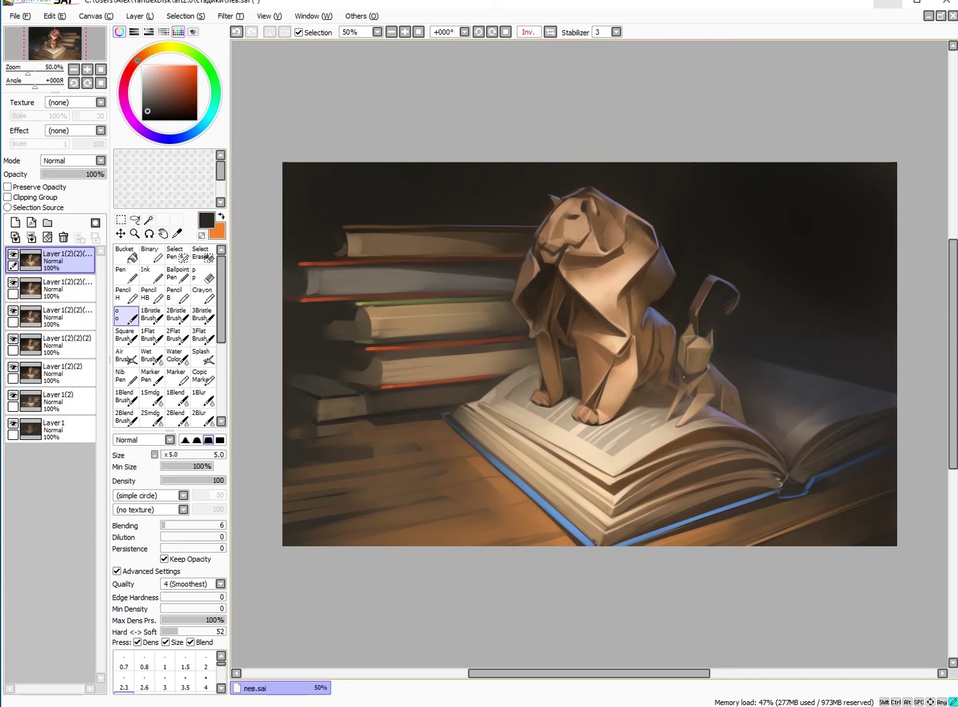
key(h)
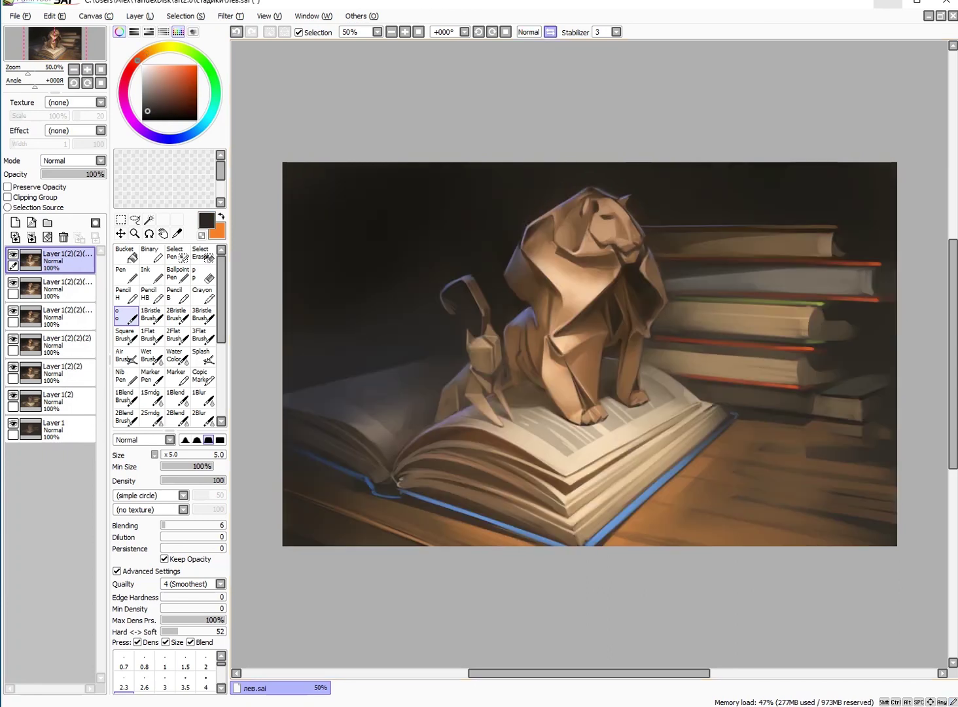
On a duplicate layer in mirrored view, block in a second small pale figure between the lion's chest and the green book
key(h)
key(ctrl+j)
alt+click(572, 426)
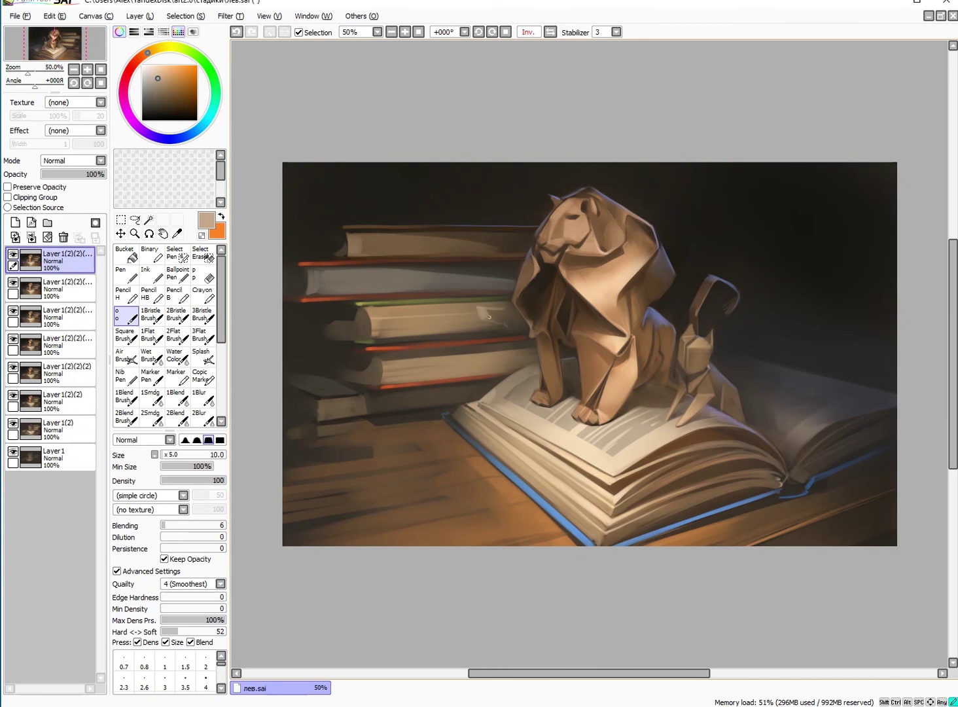
alt+click(509, 327)
key(bracketleft)
alt+click(533, 383)
key(bracketleft)
key(bracketleft)
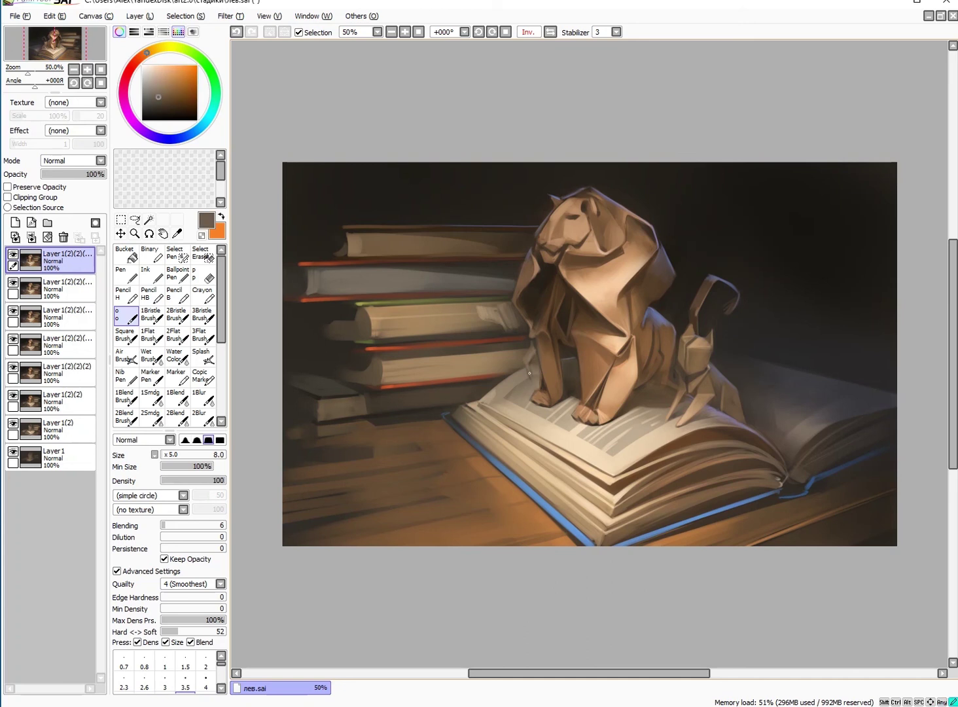
Shape the pale figure's head and neck facets in sampled greys and dark browns with a size 7–8 brush
alt+click(482, 314)
alt+click(504, 309)
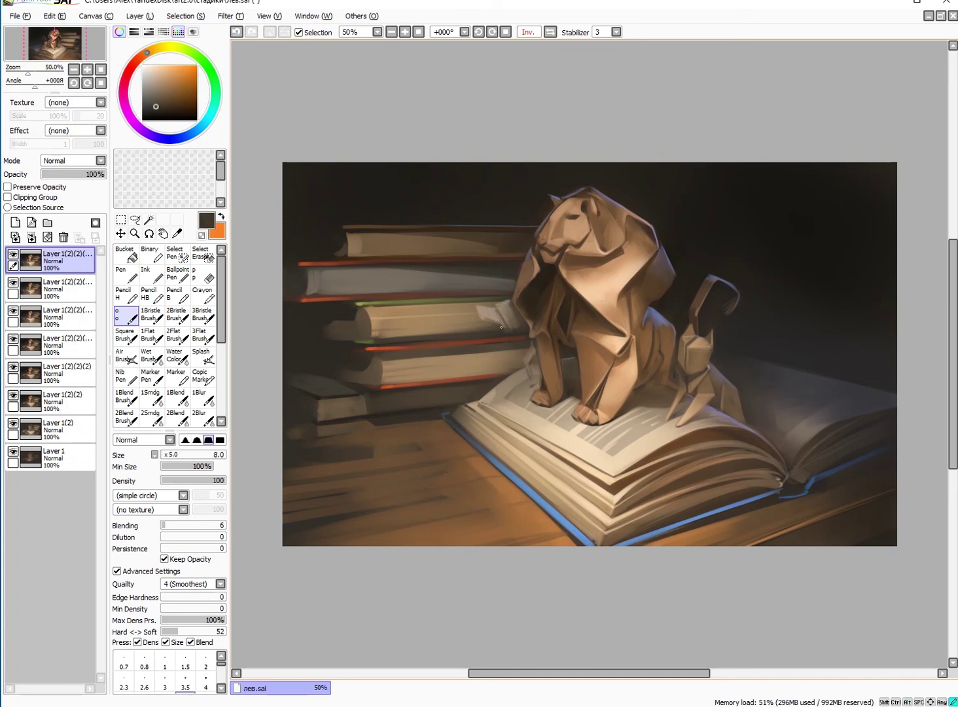
alt+click(496, 317)
key(bracketright)
key(bracketright)
alt+click(517, 322)
alt+click(520, 317)
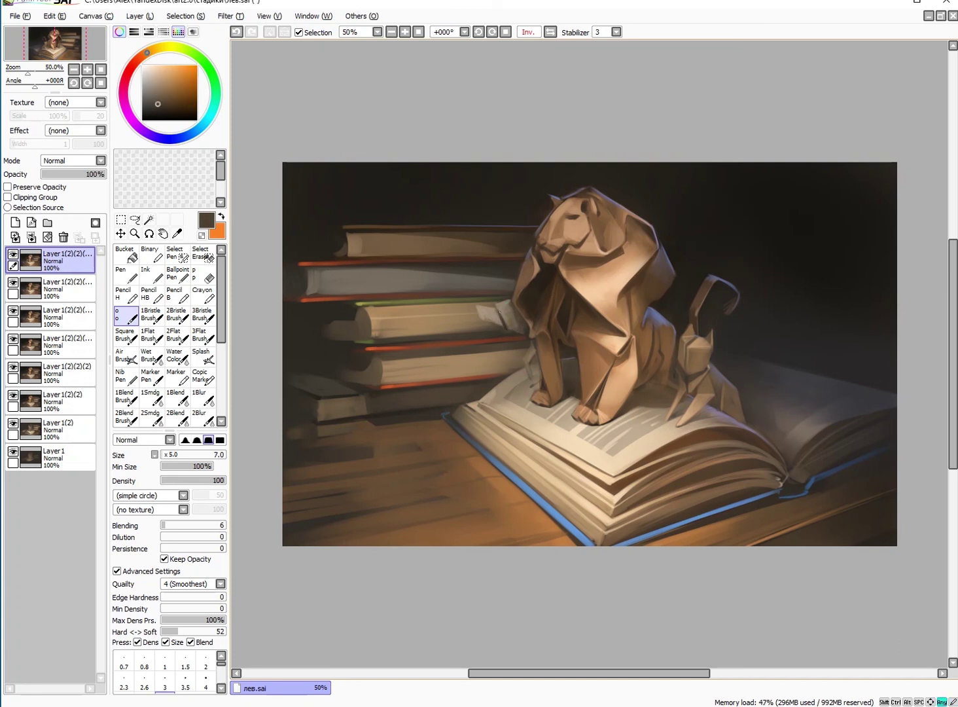
Highlight the pale figure's muzzle in white with a size 3 brush and tone its body behind the lion's legs in grey
key(bracketleft)
alt+click(478, 307)
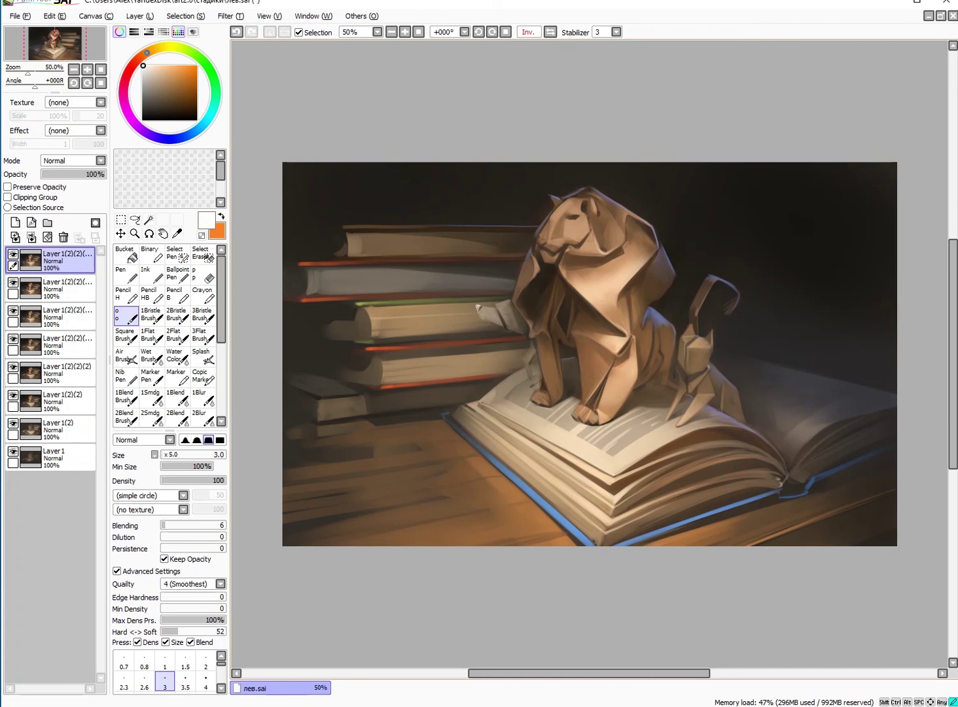
key(bracketright)
alt+click(531, 353)
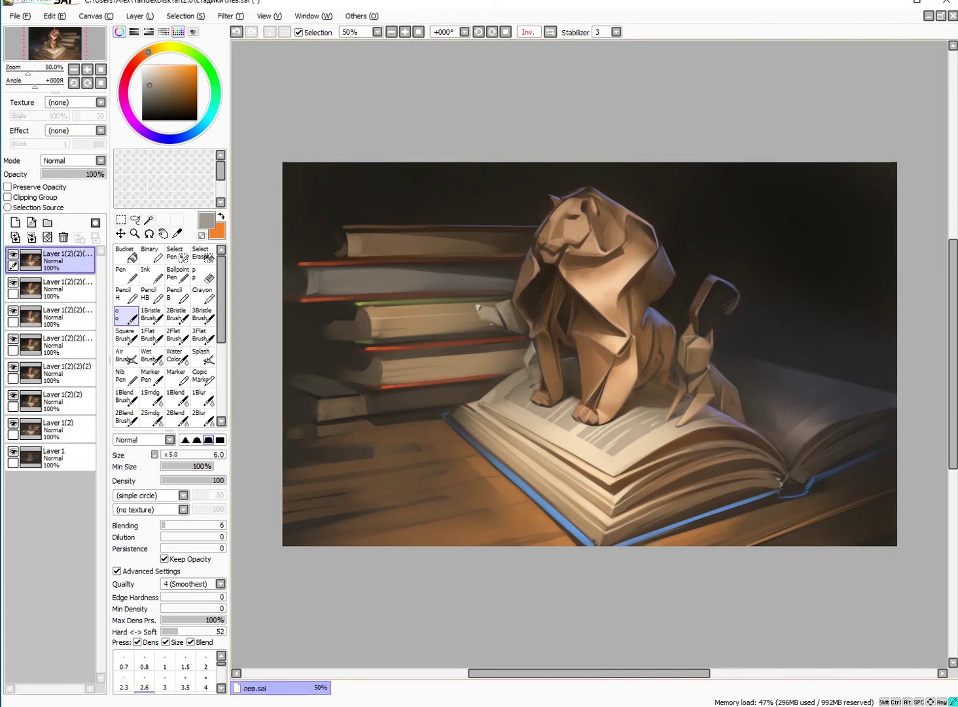
Deepen the shadow under the pale figure's head in sampled dark brown with a size 3.5 brush, then unmirror the canvas
key(bracketleft)
alt+click(490, 323)
key(bracketleft)
key(h)
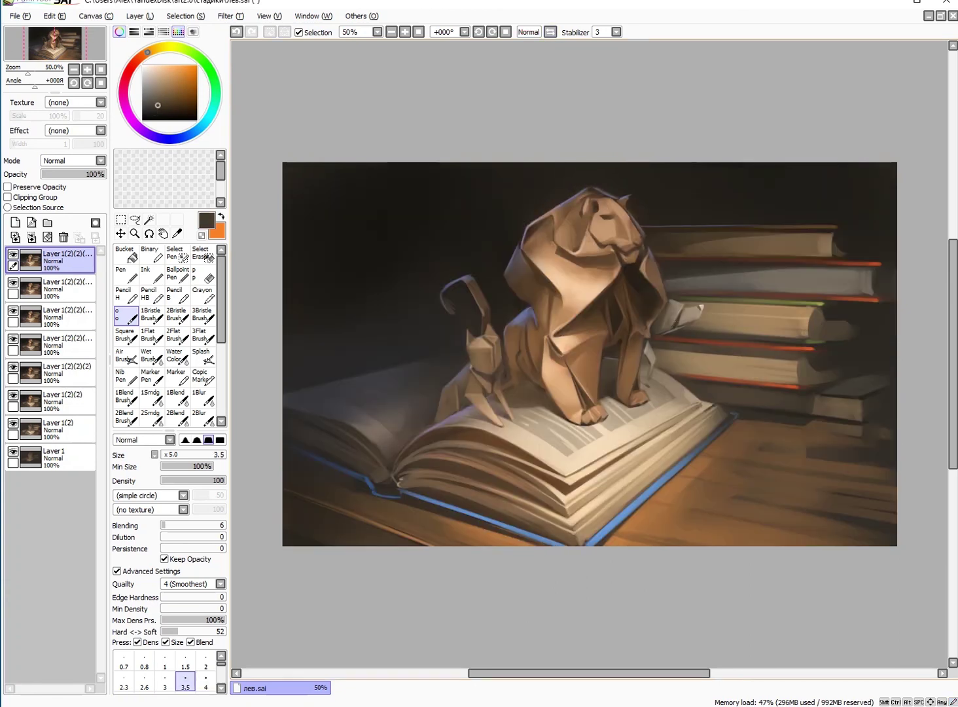
Mirror the canvas again and clean up the small figures' edges in sampled near-black and dark browns with brush sizes 3.5 to 7
alt+click(690, 308)
key(h)
alt+click(739, 241)
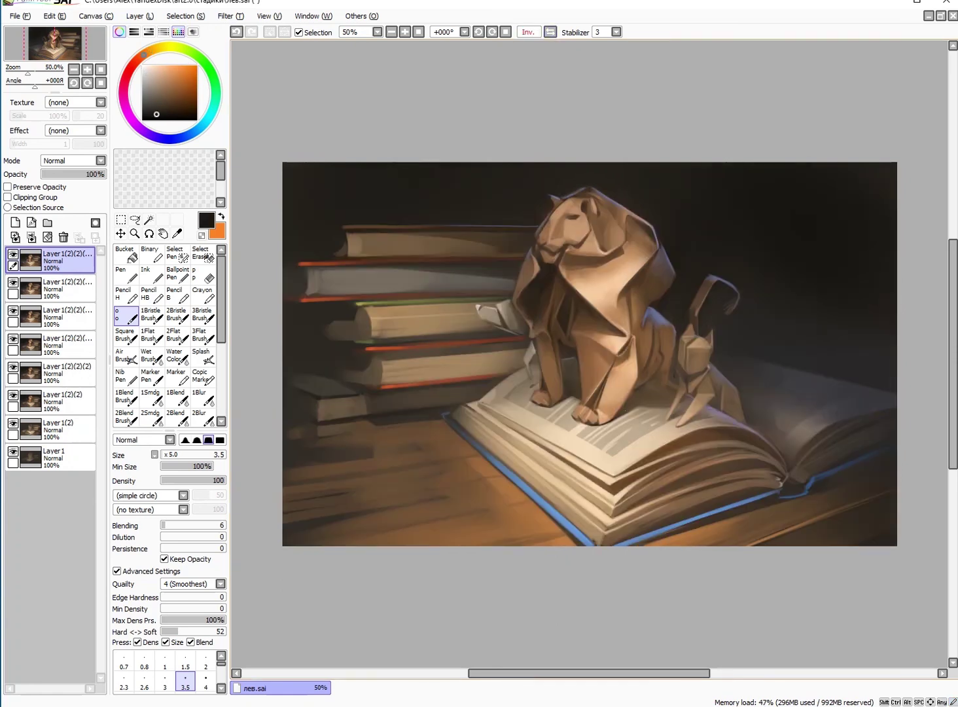
key(bracketright)
key(bracketright)
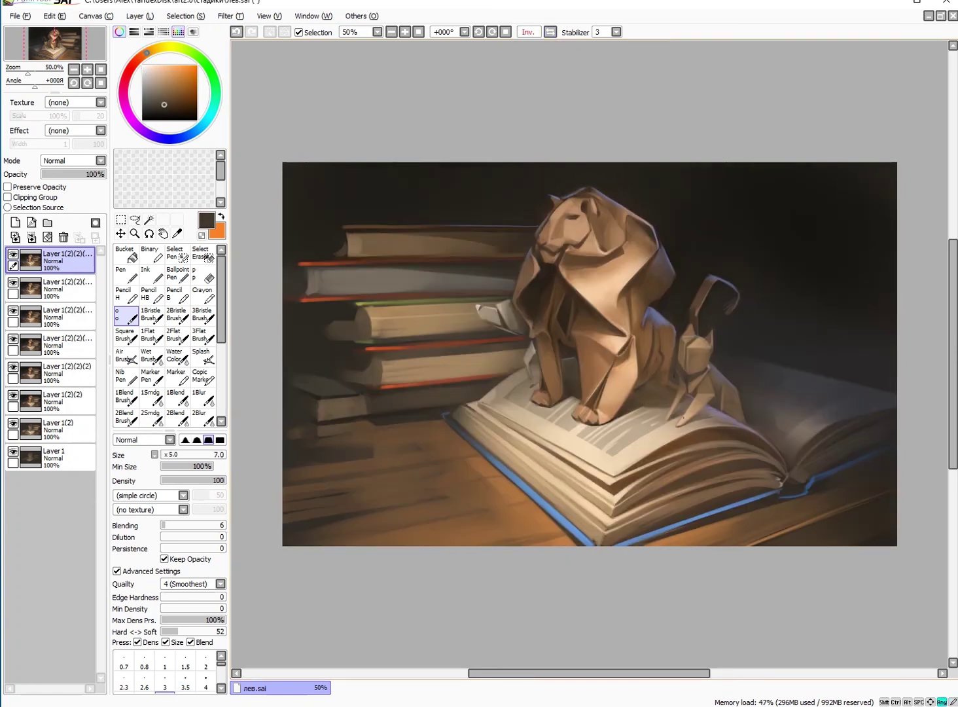
key(bracketleft)
key(bracketleft)
key(bracketright)
key(bracketright)
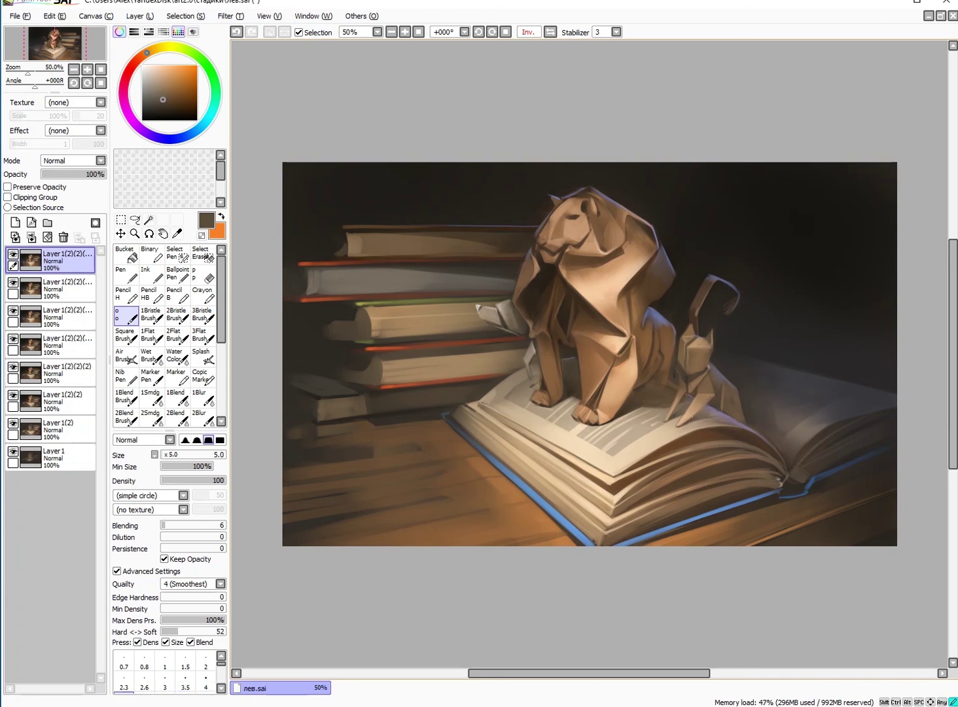
Unmirror the canvas and define the toes of the lion's front paws in sampled tan and brown with a size 4 brush
key(Insert)
key(bracketleft)
alt+click(590, 419)
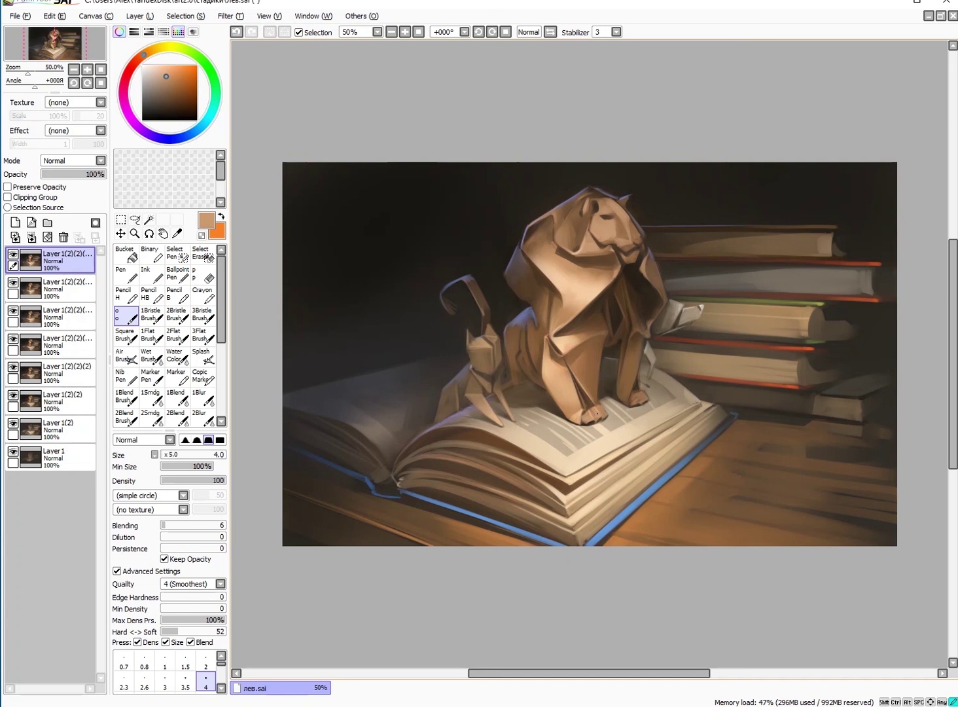
alt+click(590, 407)
alt+click(635, 390)
Shade the mane folds below the lion's chin in sampled brown at size 5 and light peach at size 8
key(])
alt+click(646, 267)
alt+click(646, 267)
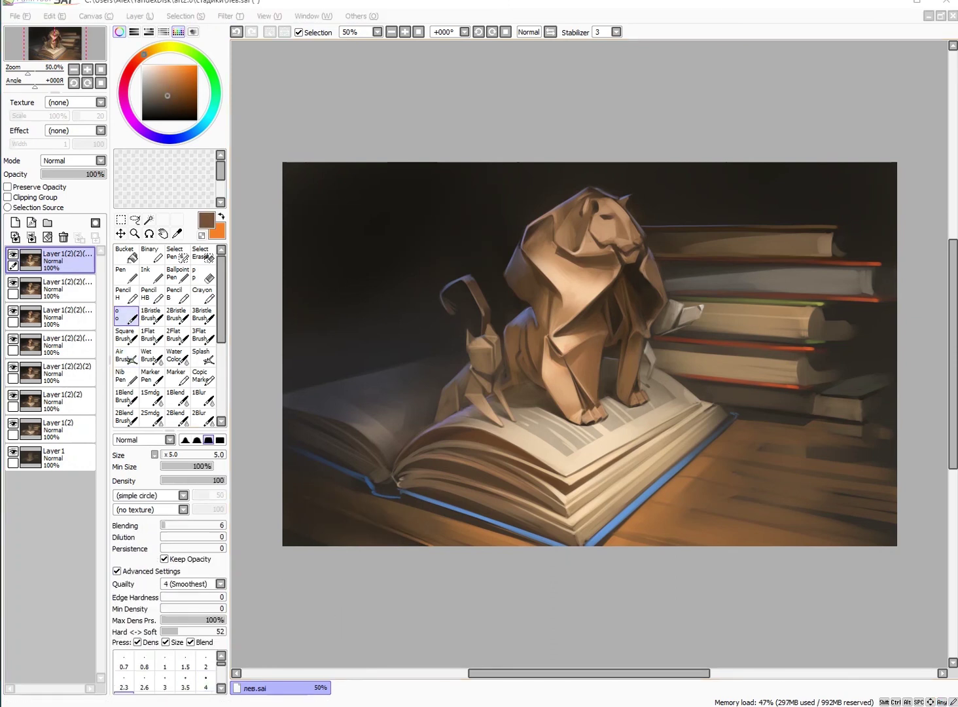
alt+click(615, 267)
key(])
key(])
key(])
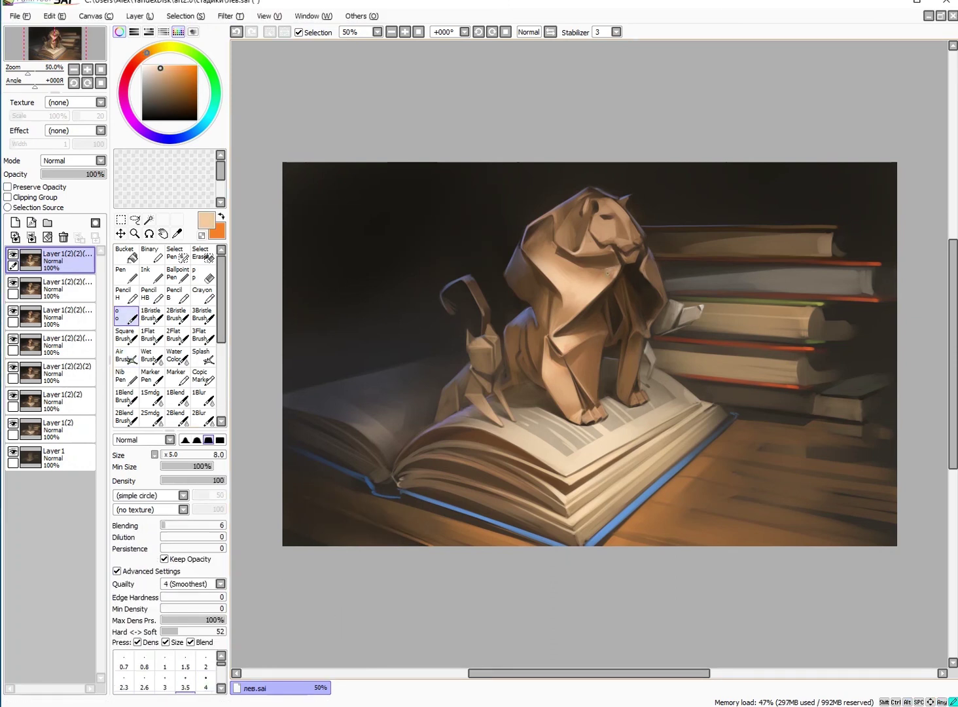
Duplicate the painting layer and cut a small dark notch into the lion's chest mane edge with a size 4 brush
key([)
alt+click(604, 281)
key([)
alt+click(603, 293)
alt+click(595, 284)
key(ctrl+j)
key([)
key([)
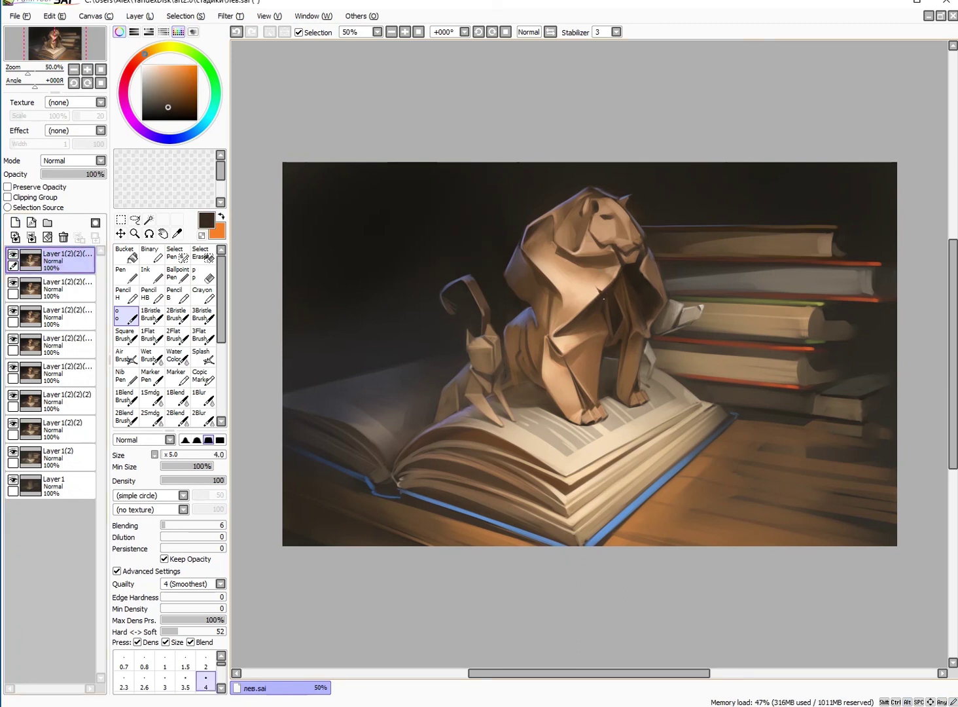
Refine the edges of the lion's chest mane in sampled tones, checking the shapes in the mirrored view
alt+click(568, 318)
key(h)
alt+click(589, 262)
alt+click(592, 269)
key(h)
alt+click(650, 281)
Retouch the mane's edge beside the book stack in repeatedly sampled browns with a size 5 brush
key(bracketright)
alt+click(654, 280)
alt+click(653, 280)
alt+click(653, 280)
alt+click(653, 280)
alt+click(653, 280)
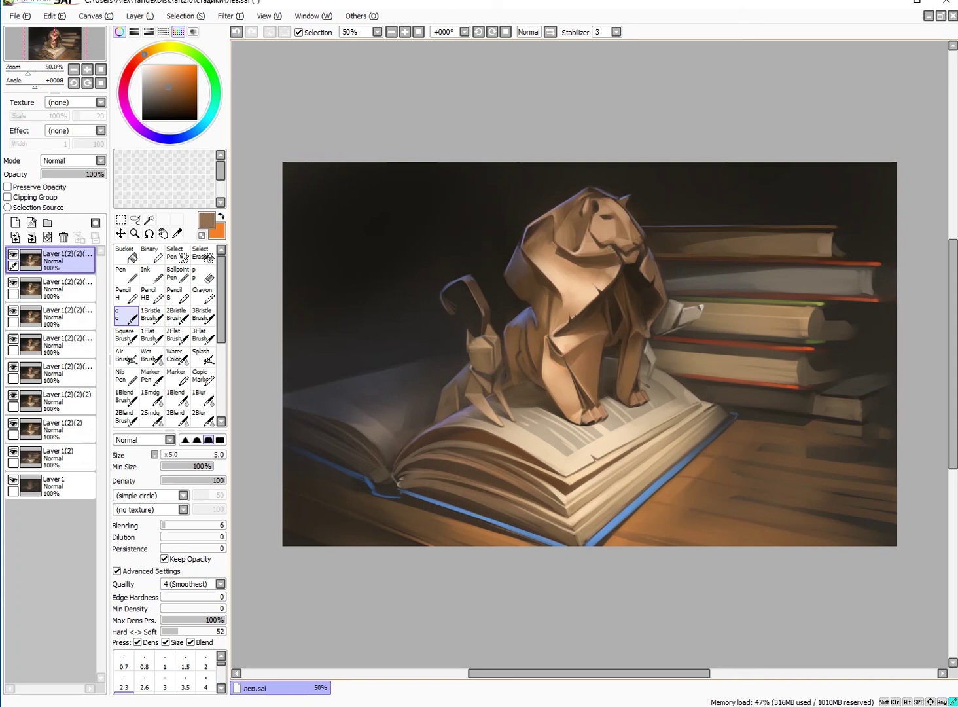
Sharpen the folds under the lion's chin in sampled dark brown with a size 6 brush, checking the canvas mirrored
alt+click(621, 272)
alt+click(620, 259)
key(bracketright)
alt+click(631, 262)
key(h)
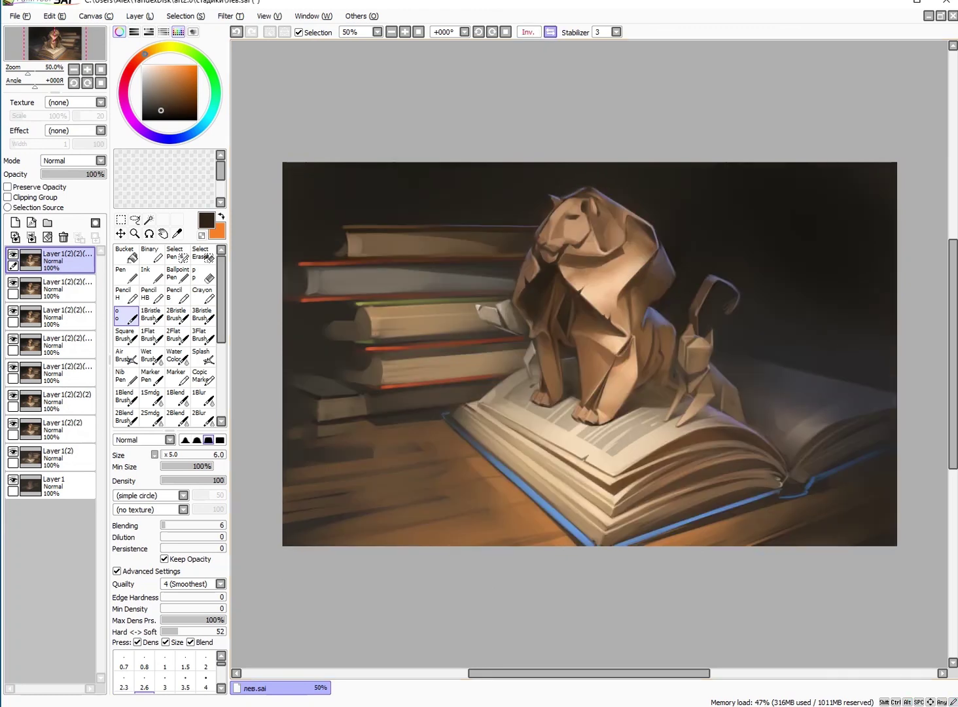
key(h)
Brighten the facets of the lion's forehead and cheek in light peach and sampled tan with brush sizes 7 to 10
key(bracketright)
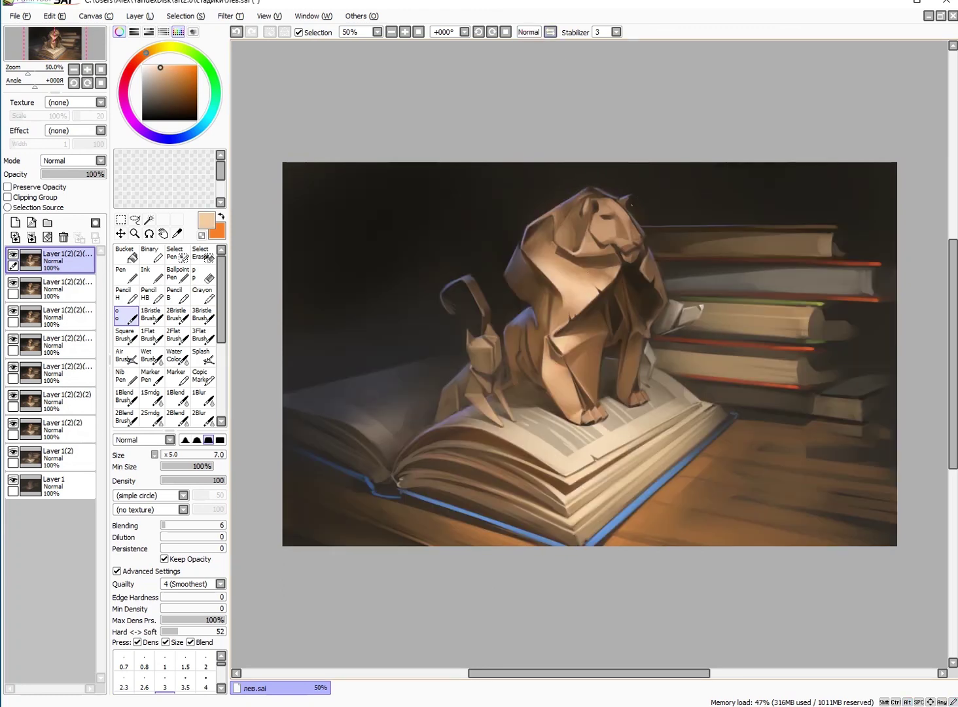
key(bracketright)
key(bracketright)
key(bracketright)
key(bracketright)
key(bracketleft)
key(bracketleft)
key(bracketleft)
key(bracketleft)
key(bracketleft)
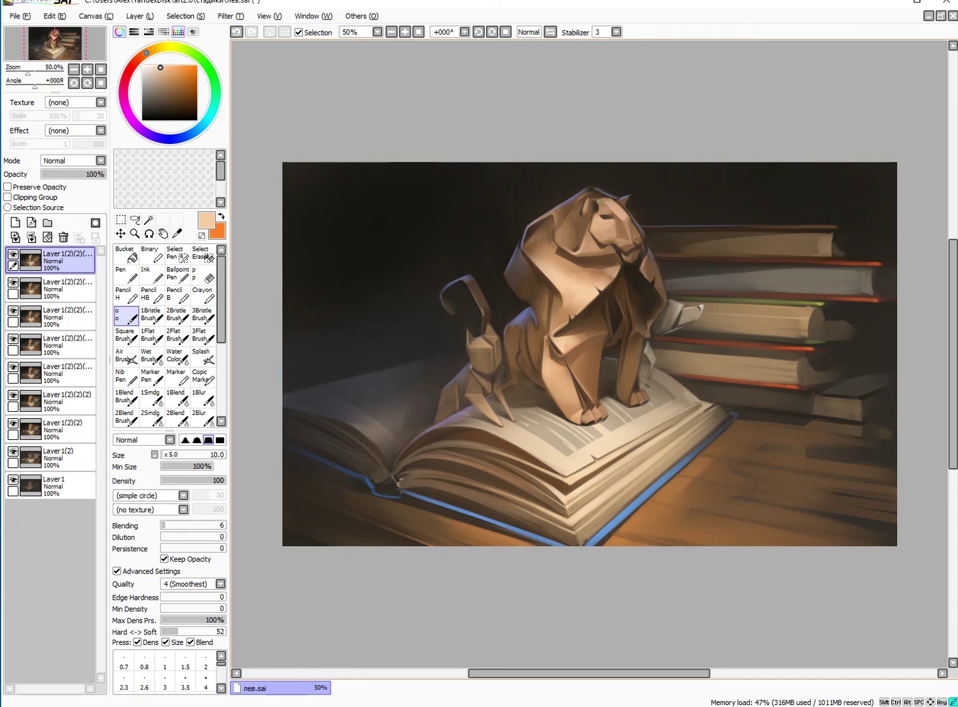
key(bracketright)
alt+click(626, 245)
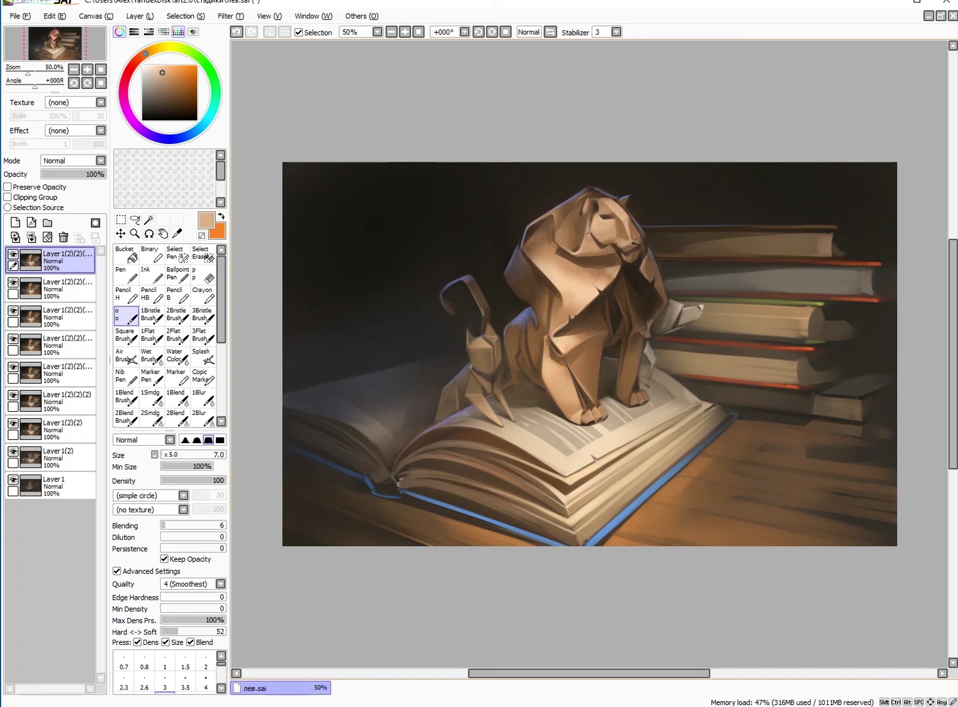
Paint the mane facets behind the lion's ear in sampled tan, starting broad and reducing the brush to size 9
key(bracketright)
key(bracketright)
key(bracketright)
key(bracketright)
key(bracketright)
alt+click(571, 231)
alt+click(568, 237)
key(bracketleft)
key(bracketleft)
key(bracketleft)
key(bracketleft)
key(bracketleft)
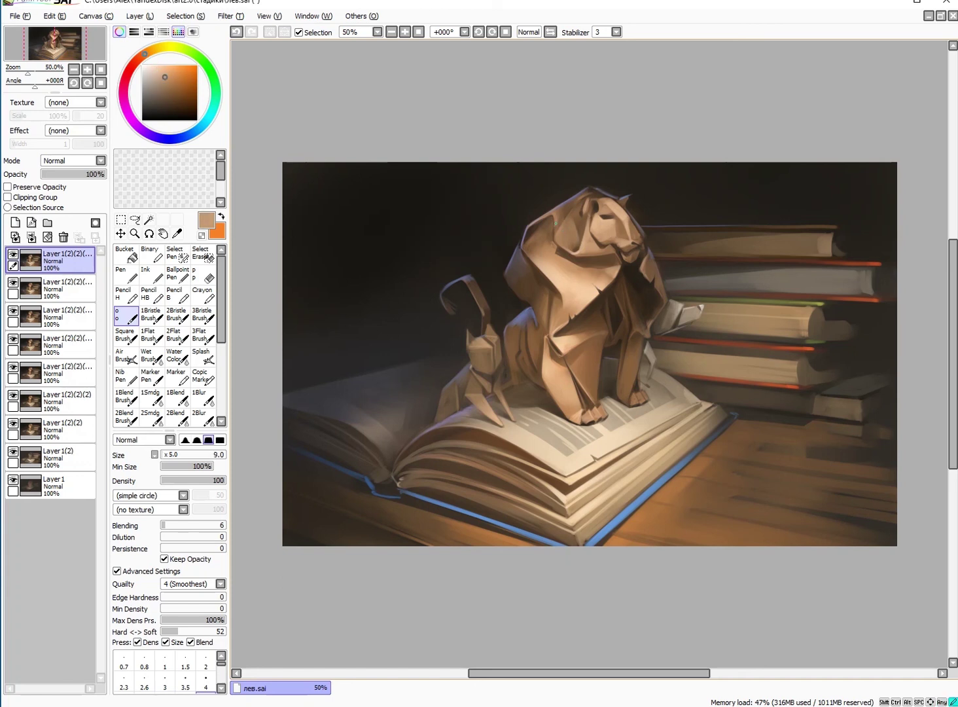
Darken the mane's outer folds in sampled dark brown with a size 8 brush on a rotated canvas, then reset the view
alt+click(307, 382)
key(bracketleft)
drag(557, 250, 486, 323)
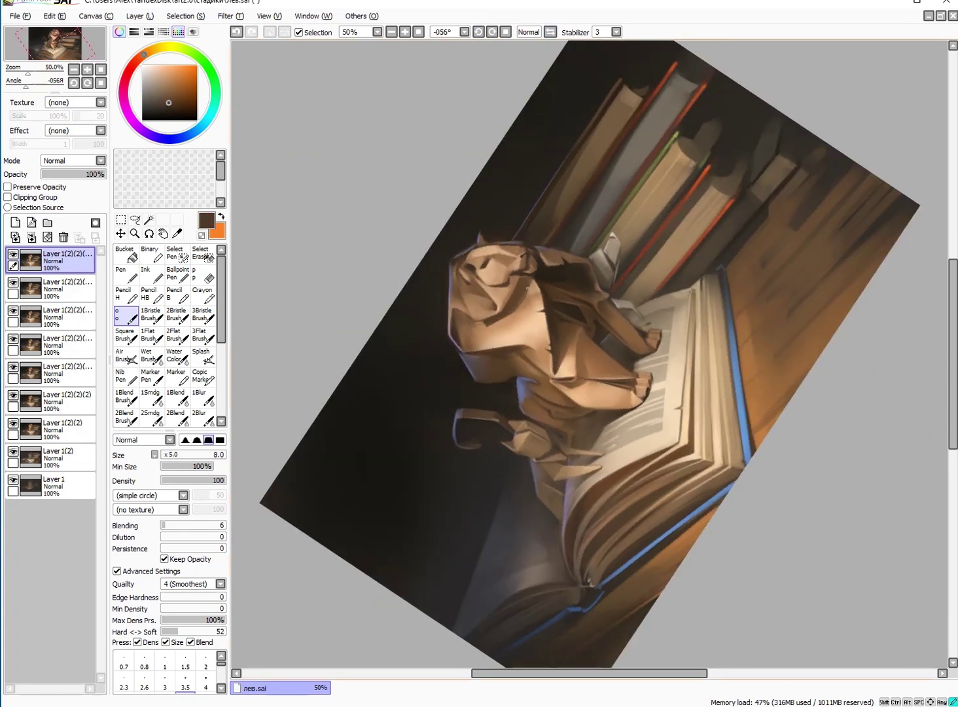
key(Home)
key(bracketright)
alt+click(544, 250)
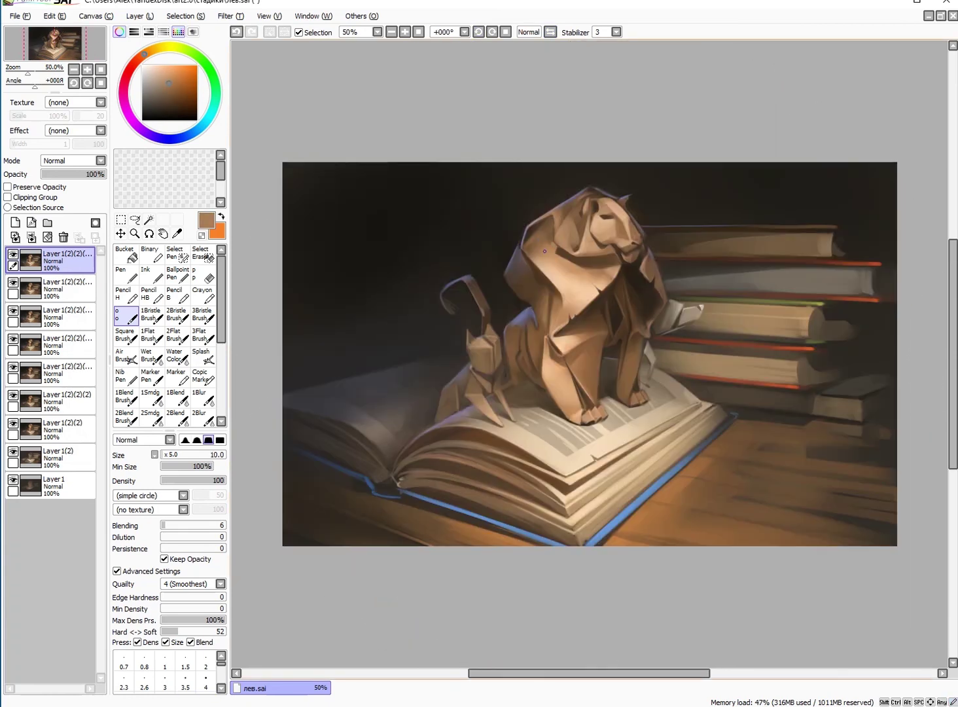
Blend the upper back facets of the lion's mane in sampled browns with a size 16 brush
key(bracketright)
alt+click(532, 237)
alt+click(538, 242)
key(bracketleft)
alt+click(549, 217)
alt+click(545, 233)
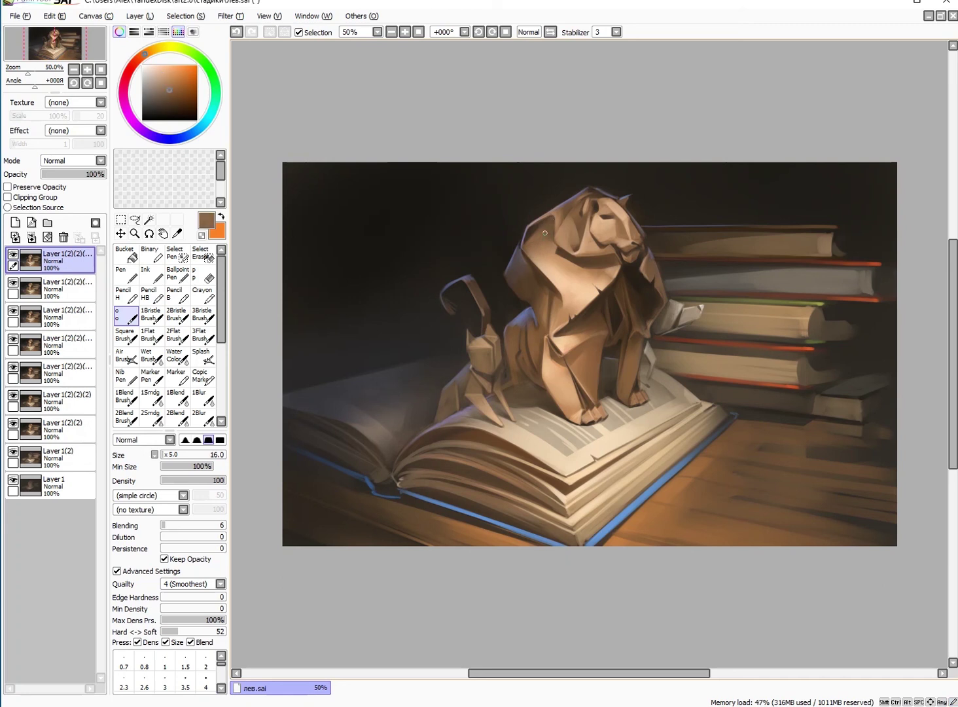
Refine the mane's side folds in sampled light brown, starting with a size 3 brush and enlarging it
alt+click(559, 262)
click(186, 682)
key(bracketleft)
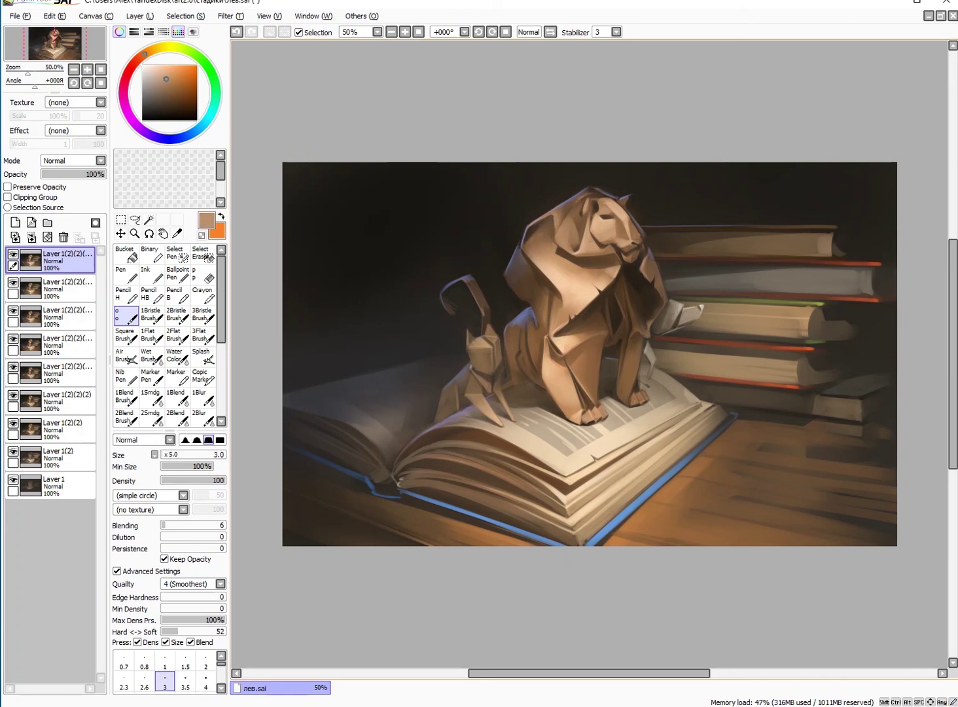
key(bracketright)
key(bracketright)
key(bracketright)
key(bracketright)
key(bracketright)
Tone the top of the lion's mane and the area around its ear in sampled browns with a larger brush
alt+click(572, 206)
key(bracketright)
alt+click(592, 212)
alt+click(592, 212)
alt+click(592, 212)
Detail the inside of the lion's ear in sampled brown with a size 4 brush
key(bracketleft)
key(bracketleft)
key(bracketleft)
key(bracketleft)
alt+click(592, 213)
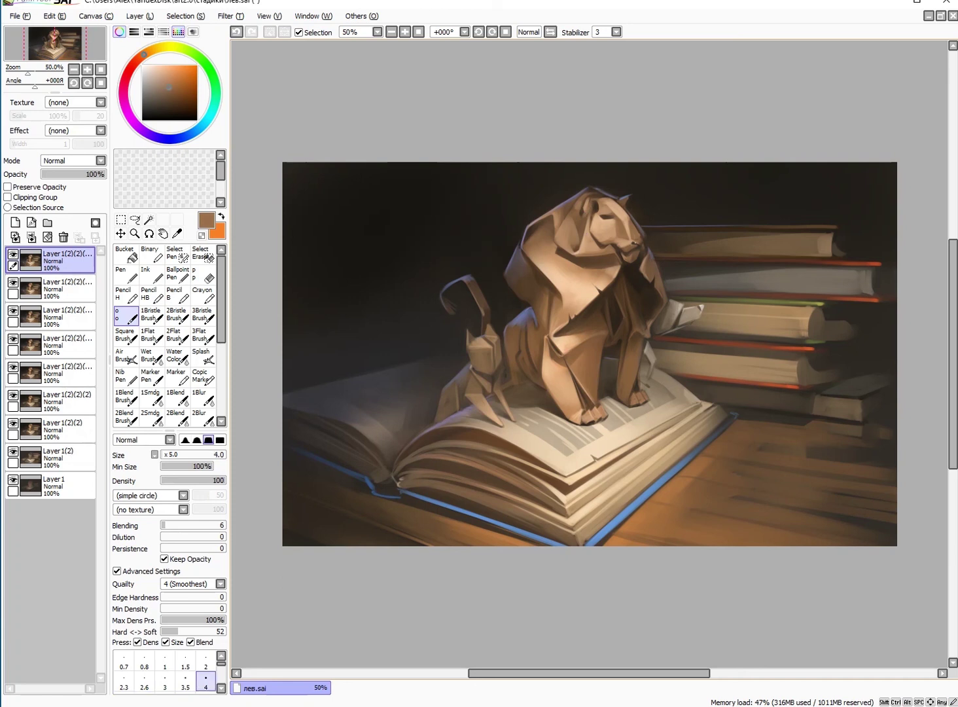
Rotate the canvas and draw fine cream edge highlights on the lion's head with a size 0.7 brush
key(bracketleft)
key(bracketleft)
key(bracketleft)
key(bracketleft)
key(bracketleft)
key(bracketleft)
key(bracketleft)
key(bracketleft)
key(bracketleft)
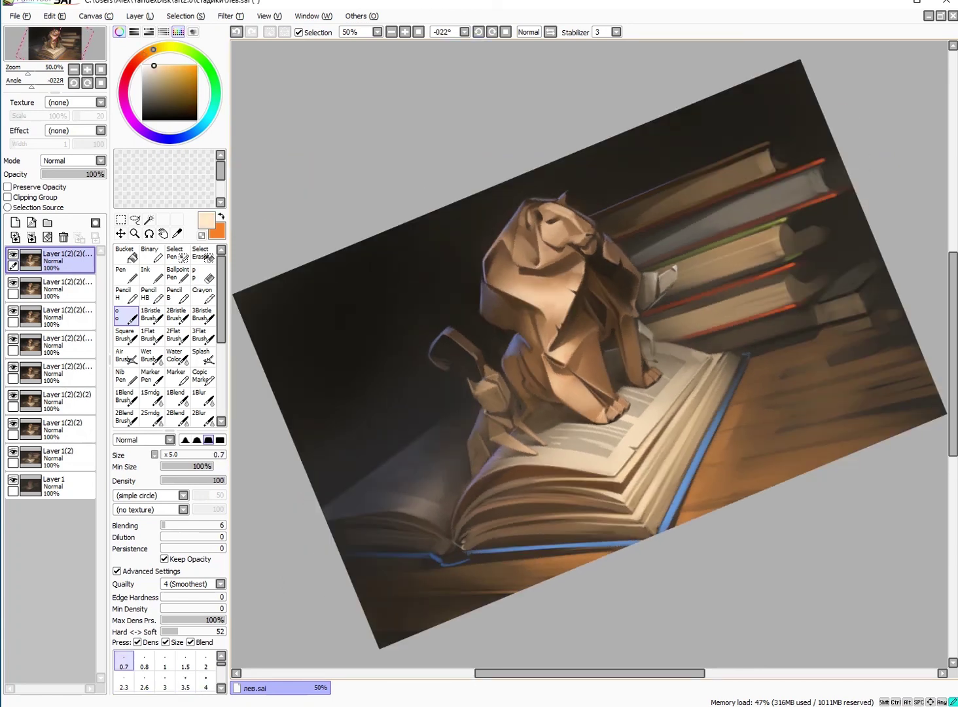
Reset the canvas view and touch up the lion's ear in sampled tan with a size 2.6 brush
key(Home)
key(bracketright)
key(bracketright)
key(bracketright)
alt+click(591, 212)
key(bracketright)
key(bracketright)
key(bracketright)
key(bracketright)
key(bracketright)
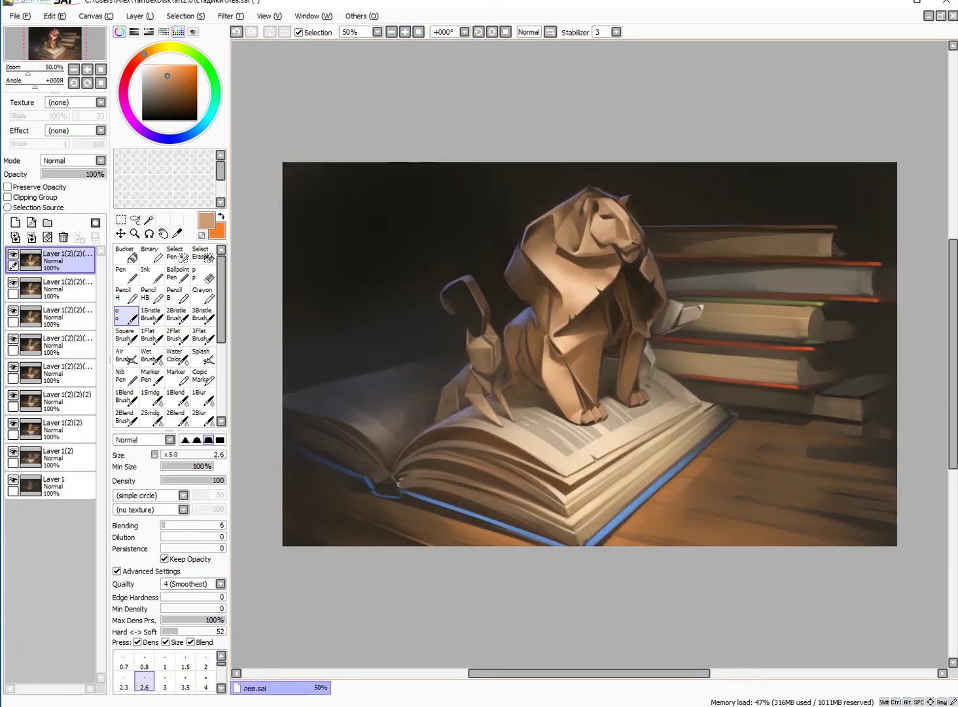
Refine the small folds around the lion's ear, varying the fine brush size between strokes
key(bracketright)
key(bracketright)
key(bracketleft)
key(bracketleft)
key(bracketleft)
key(bracketleft)
key(bracketright)
key(bracketright)
key(bracketright)
key(bracketright)
Choose a darker brown and enlarge the brush to size 6 for shading the lion
click(168, 102)
key(bracketright)
key(bracketright)
key(bracketright)
key(bracketright)
key(bracketright)
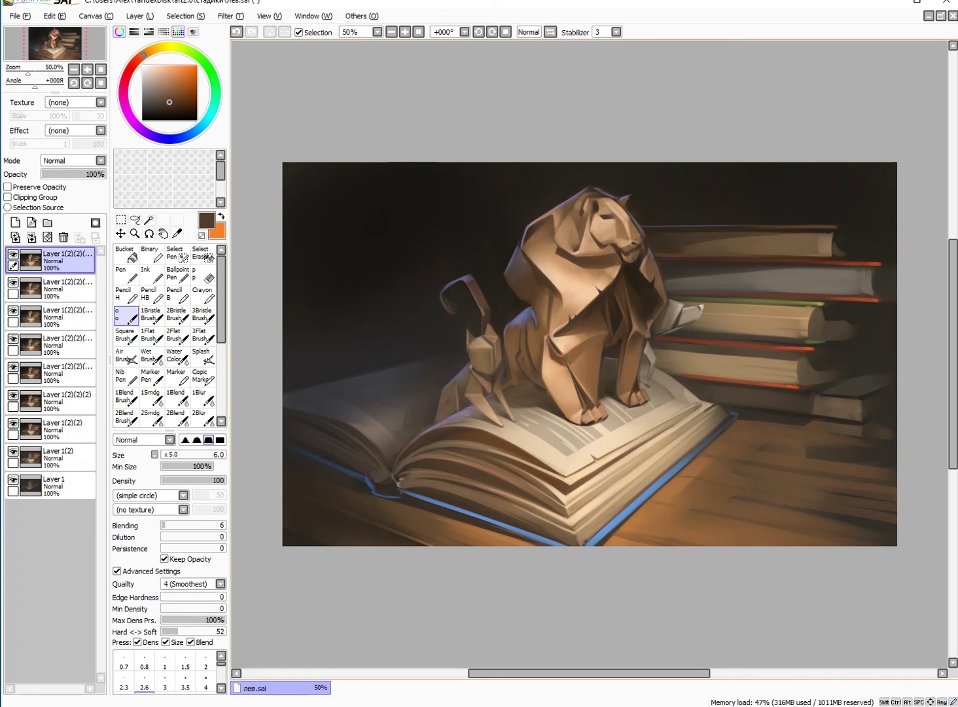
Refine the folds on the lion's chest and upper forelegs in tones sampled there, varying the brush size
alt+click(579, 353)
alt+click(602, 335)
key(bracketleft)
alt+click(600, 337)
alt+click(615, 330)
key(bracketleft)
key(bracketleft)
alt+click(610, 348)
key(bracketright)
key(bracketright)
alt+click(622, 345)
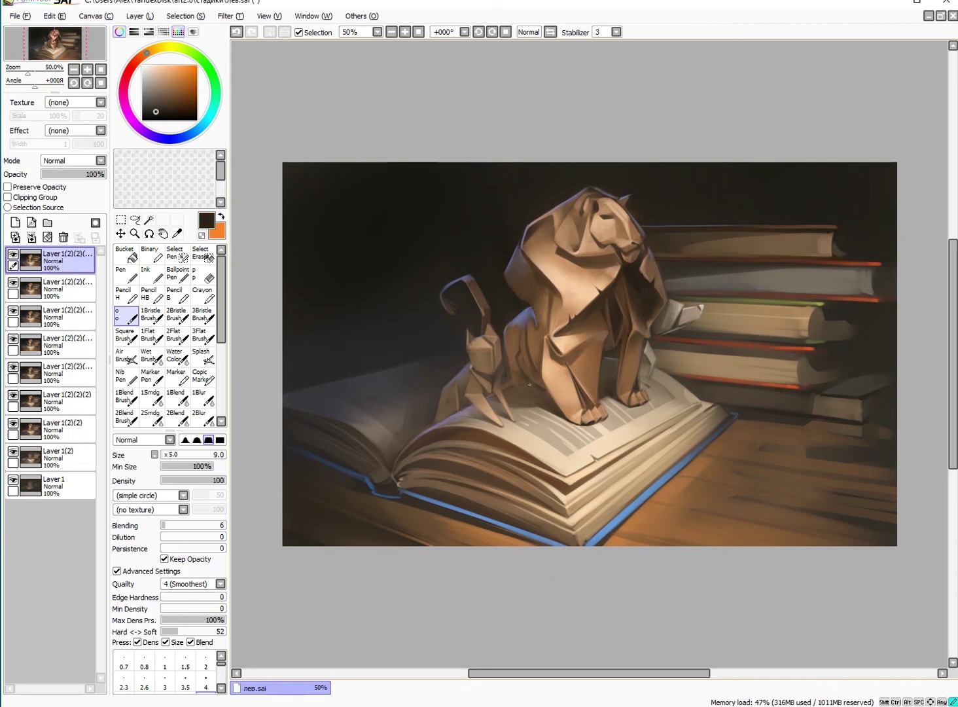
Rework the shadowed base between the lion's haunch and near foreleg in locally sampled tones, with a brush larger than size 9
alt+click(524, 388)
alt+click(533, 392)
alt+click(537, 390)
alt+click(537, 390)
key(bracketright)
alt+click(542, 396)
alt+click(542, 396)
Refine the facets along the lion's back behind the mane in sampled tones, using progressively smaller brushes
alt+click(510, 330)
key(bracketleft)
key(bracketleft)
alt+click(511, 330)
alt+click(517, 326)
key(bracketleft)
key(bracketleft)
alt+click(523, 323)
alt+click(531, 319)
Shade the lion's flank in sampled brown with a size 12 brush
alt+click(530, 340)
key(bracketright)
key(bracketright)
key(bracketright)
key(bracketright)
key(bracketright)
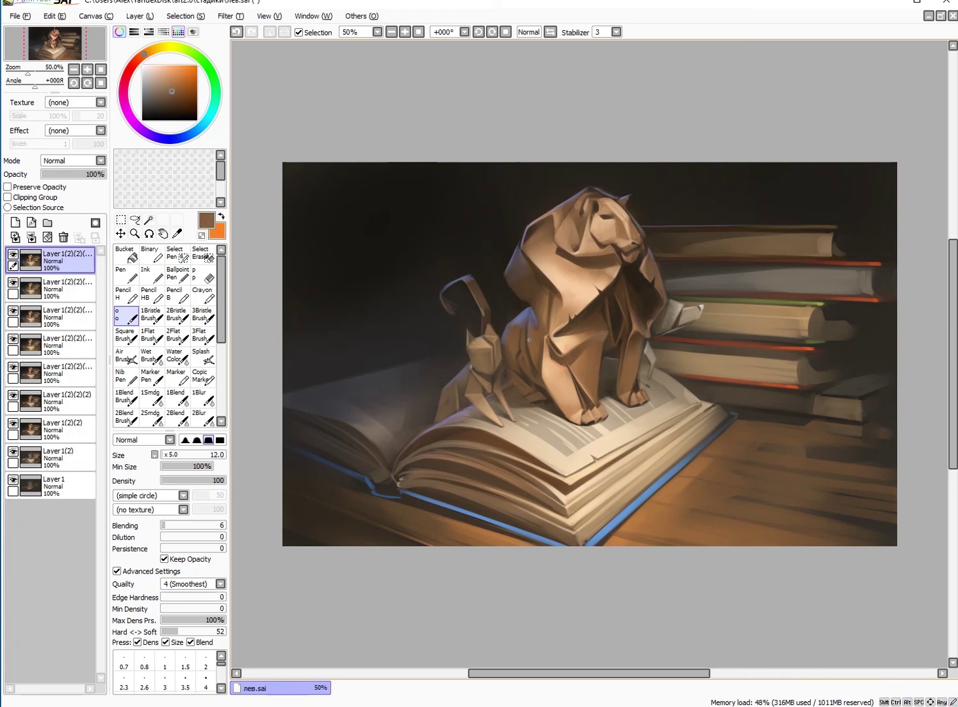
Touch up the curled tail in a tone sampled from it with a size 3.5 brush
click(186, 683)
alt+click(458, 292)
Refine the lion's broad mane facets in sampled light tan, enlarging the brush to size 20
key(bracketright)
key(bracketright)
key(bracketright)
key(bracketright)
key(bracketright)
key(bracketright)
key(bracketright)
key(bracketright)
key(bracketright)
key(bracketright)
alt+click(563, 270)
alt+click(581, 281)
key(bracketright)
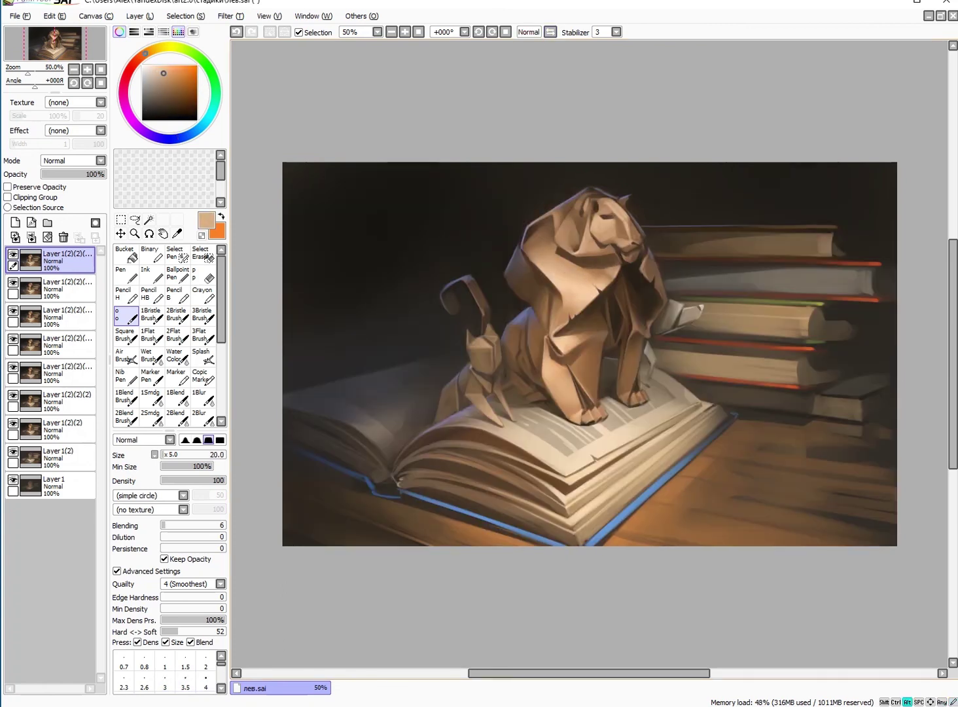